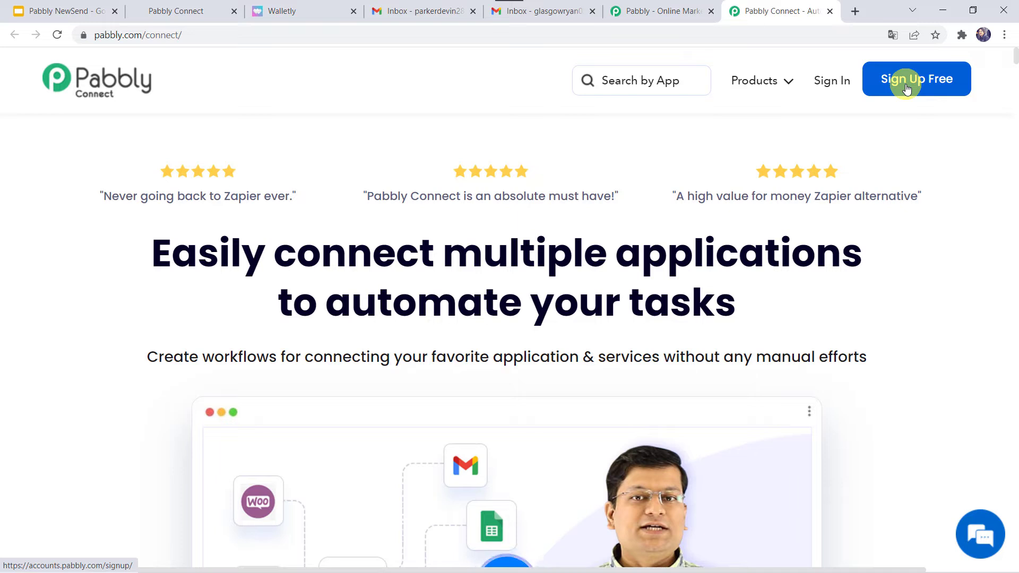
- Sign in to the Pabbly account and open the Pabbly Connect dashboard
left_click(831, 82)
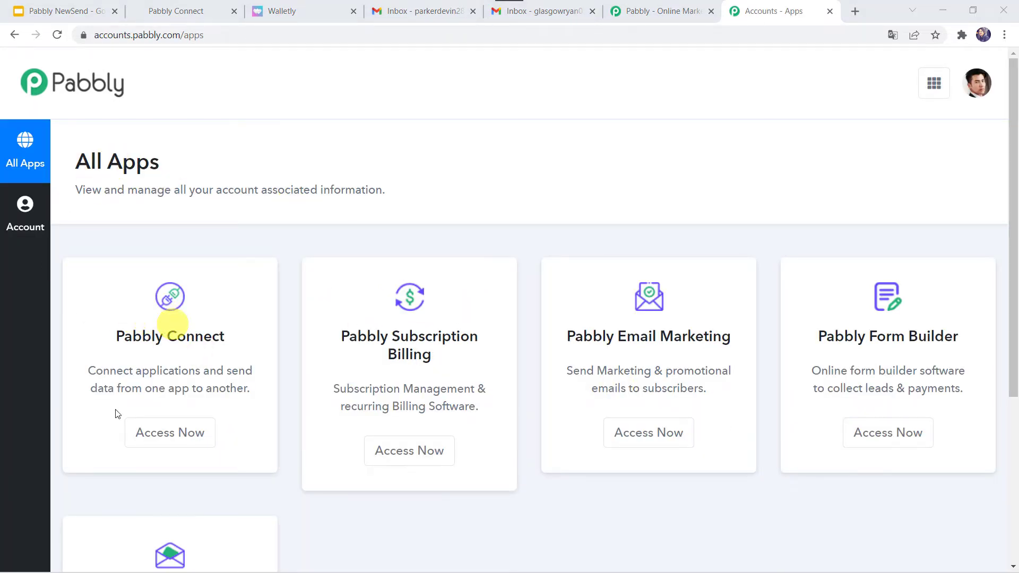
left_click(174, 434)
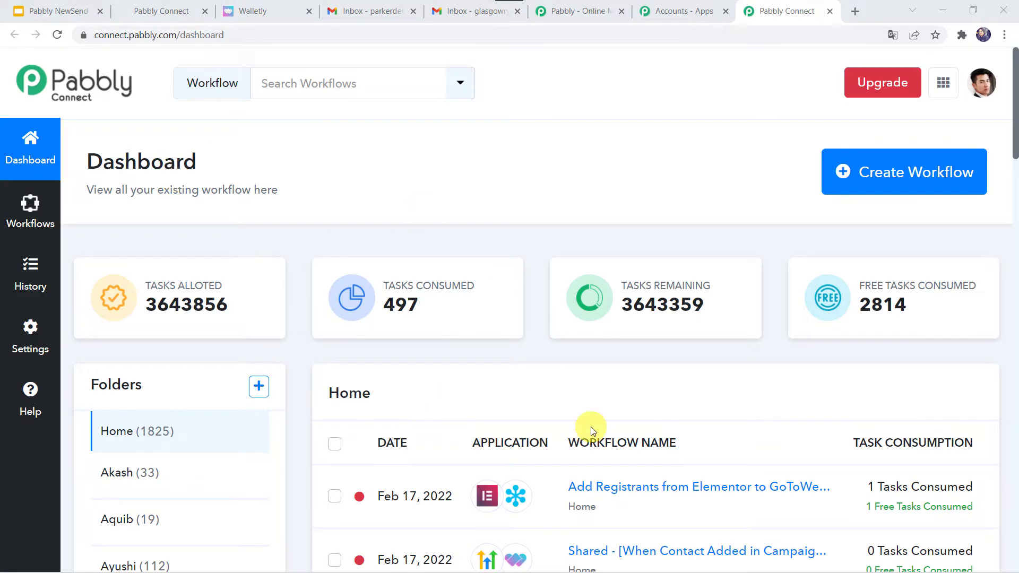
scroll(592, 430, "down", 5)
scroll(592, 429, "up", 5)
- Create a new workflow named "GoHighLevel to Walletly Integration"
left_click(887, 176)
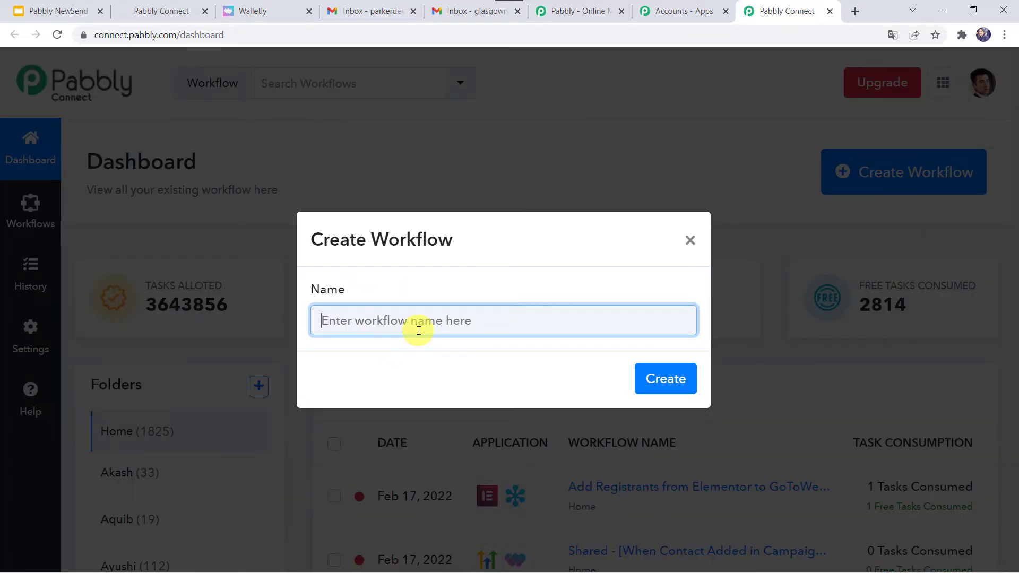
type("GoHighLev")
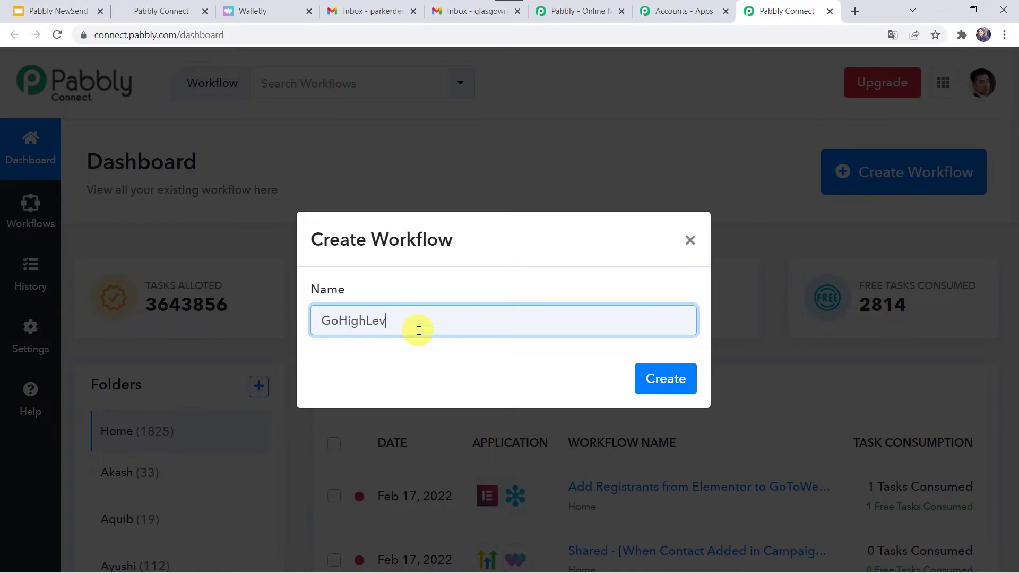
type("el to Walletly Integration")
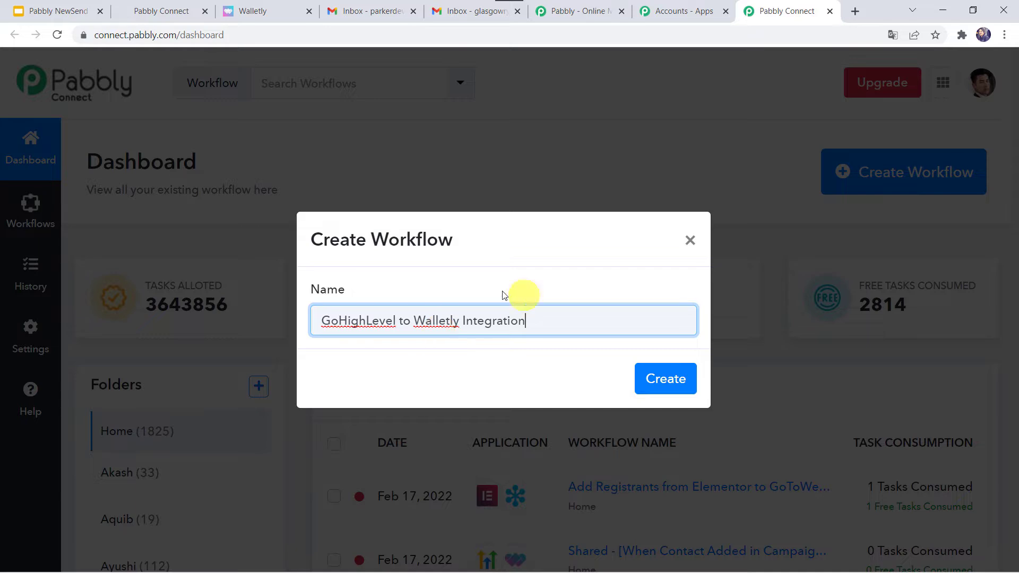
left_click(658, 382)
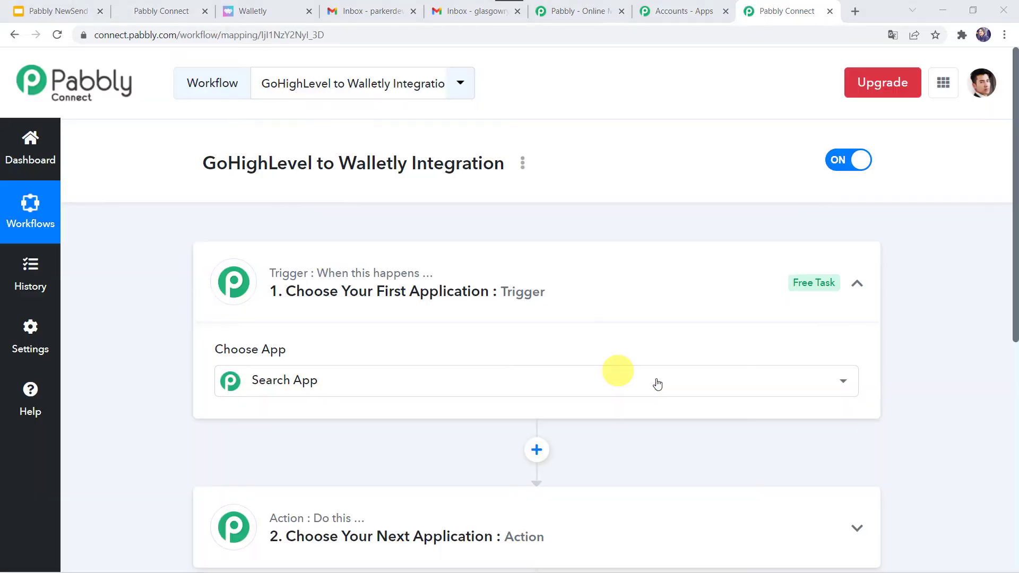
- Set HighLevel as the workflow's trigger application with "Added to a Campaign" as the trigger event
left_click(657, 384)
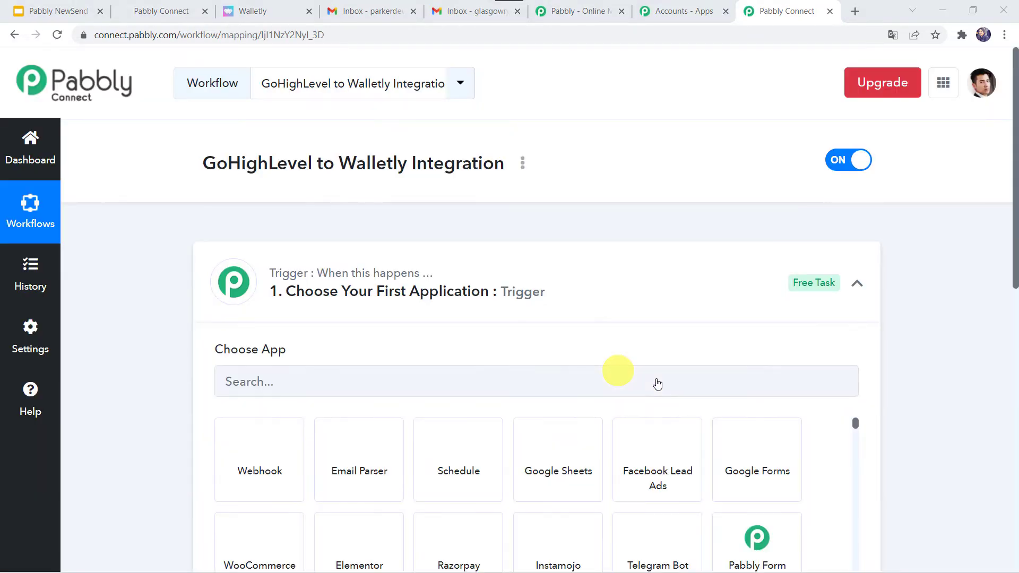
left_click(555, 299)
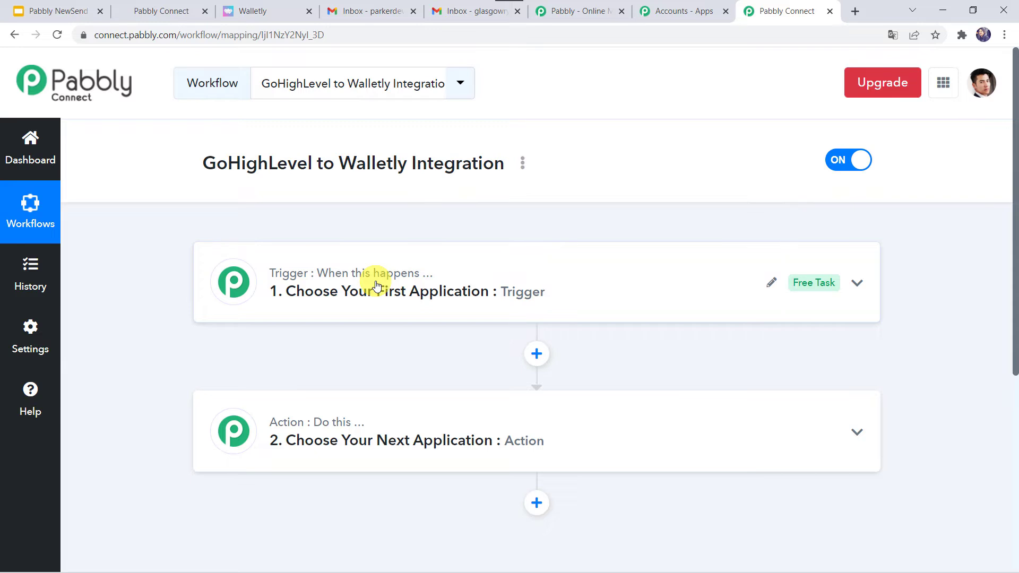
left_click(555, 288)
scroll(319, 338, "down", 2)
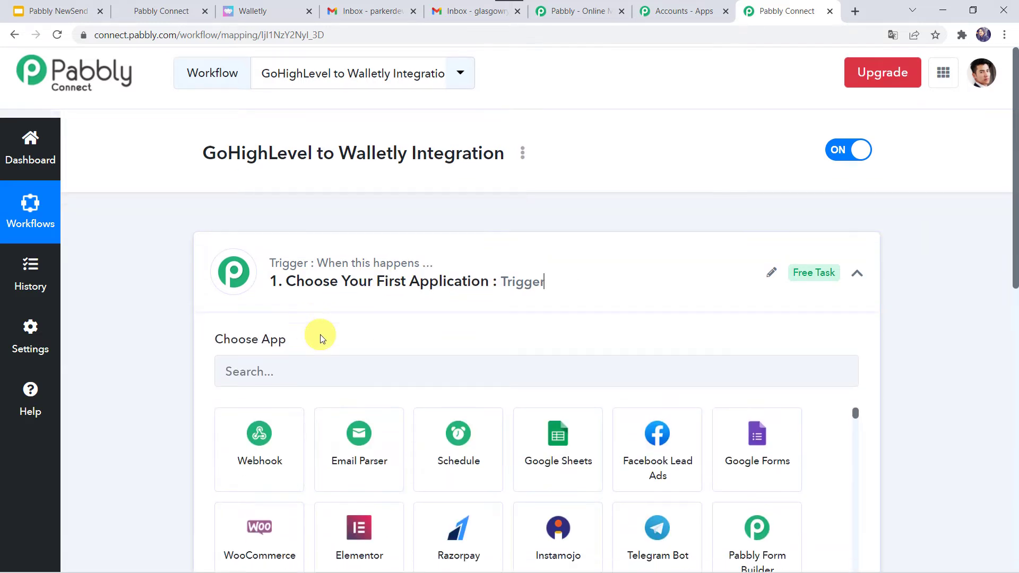
left_click(272, 292)
type("High")
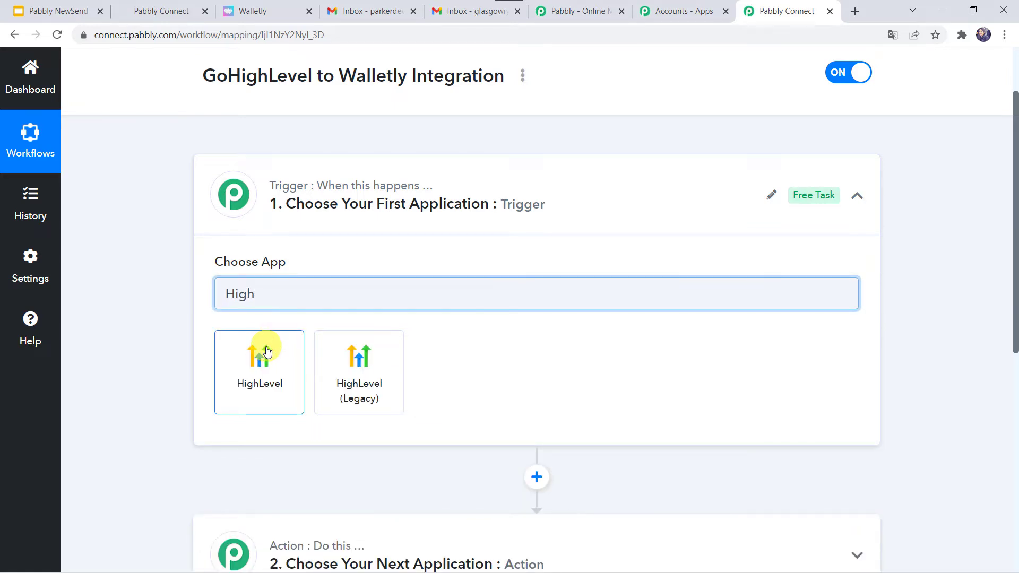
left_click(266, 351)
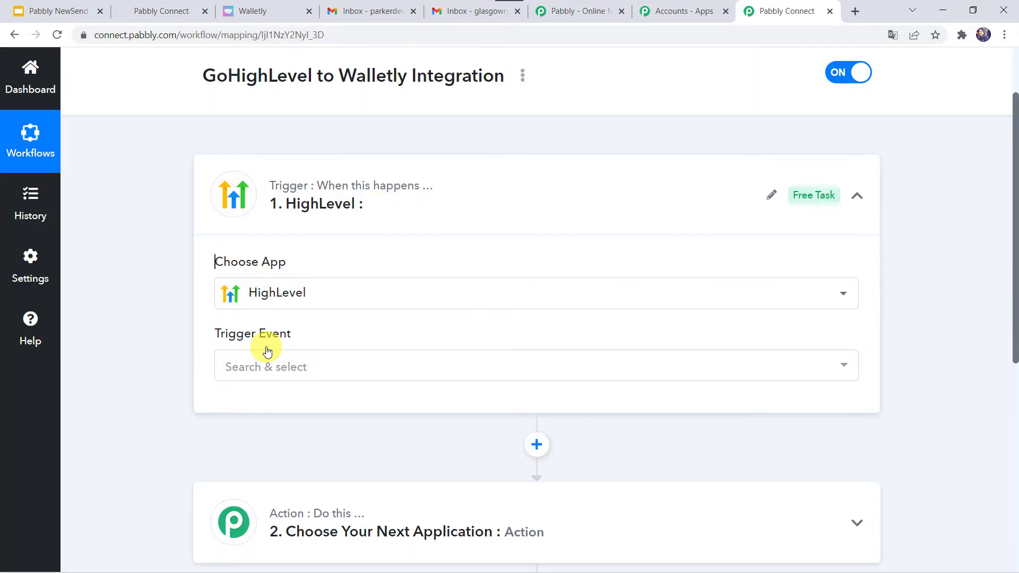
left_click(247, 368)
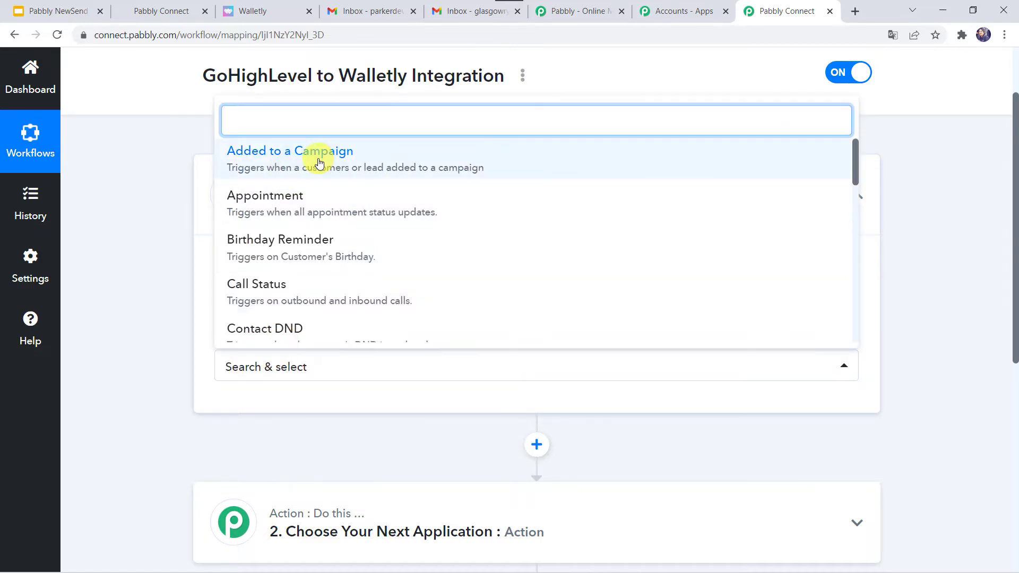
left_click(318, 163)
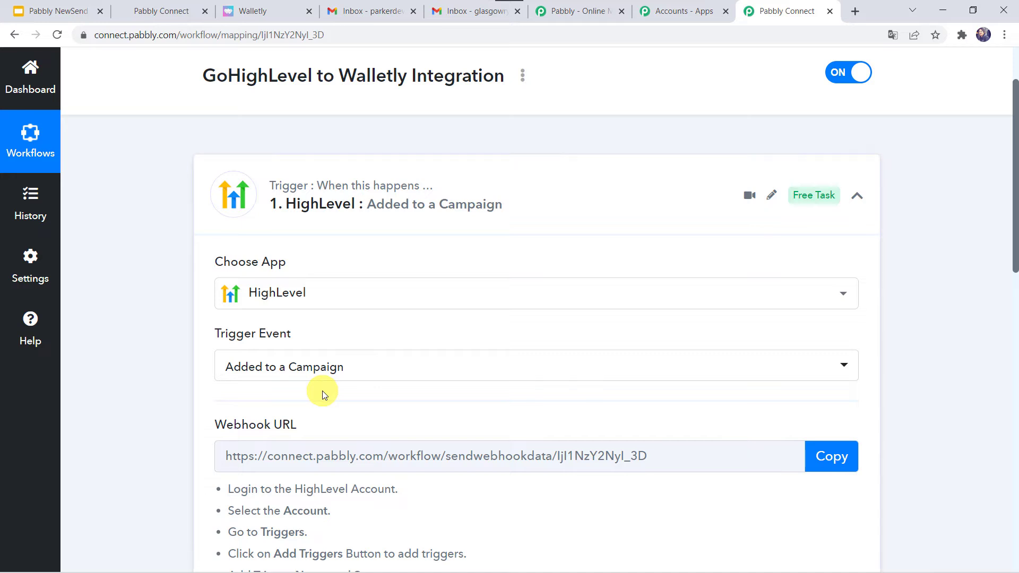
- Review the HighLevel setup instructions and copy the trigger's webhook URL
scroll(323, 394, "down", 5)
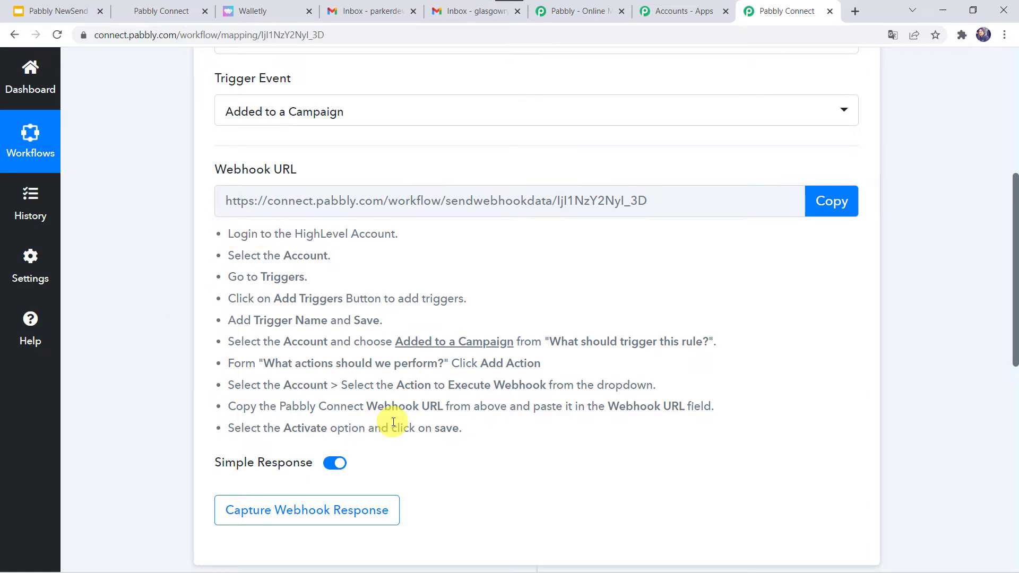
scroll(394, 421, "up", 1)
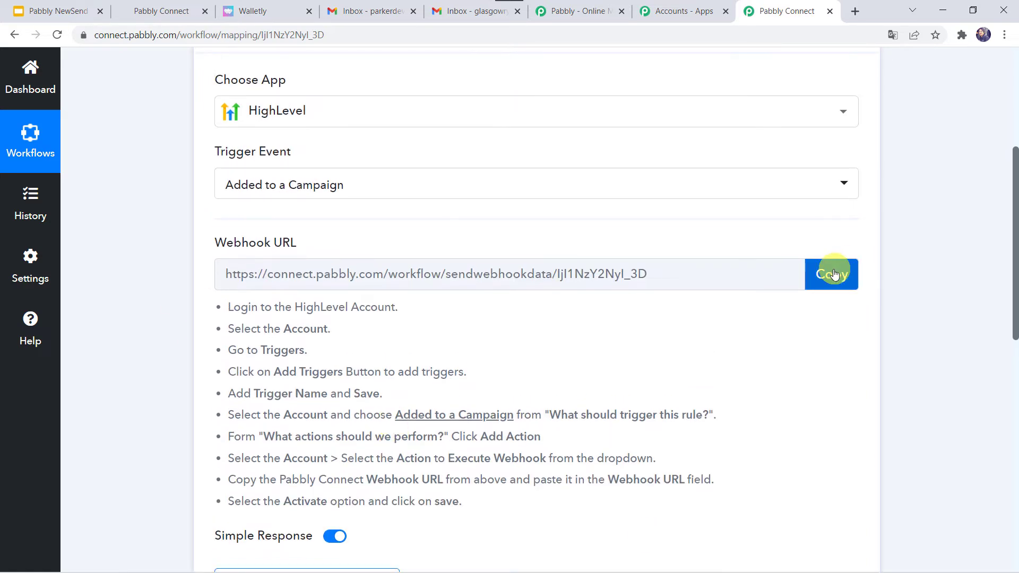
left_click(832, 275)
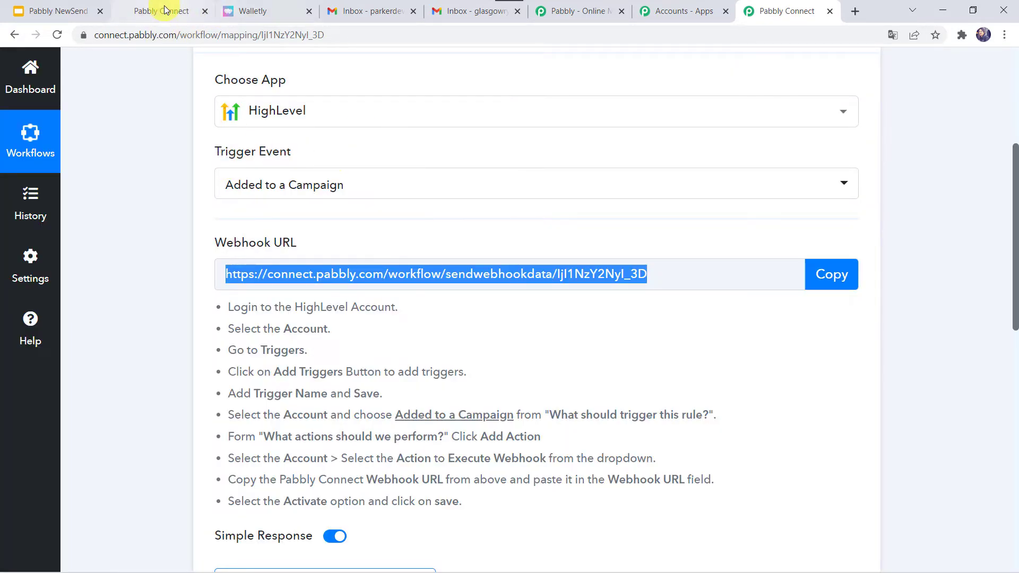
- Switch to HighLevel, change to the Arya Associates account and open its list of triggers
left_click(165, 10)
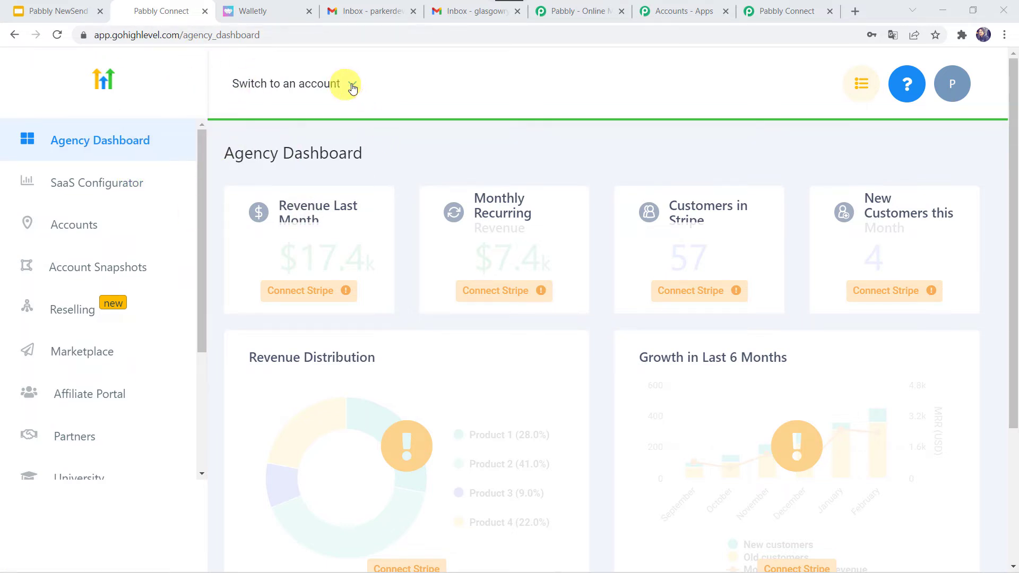
left_click(352, 85)
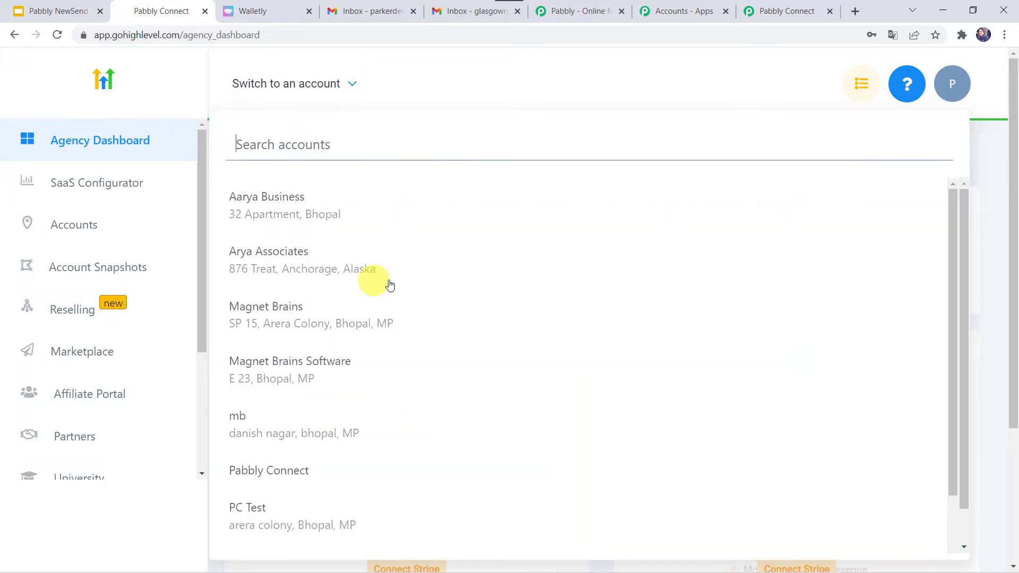
left_click(318, 270)
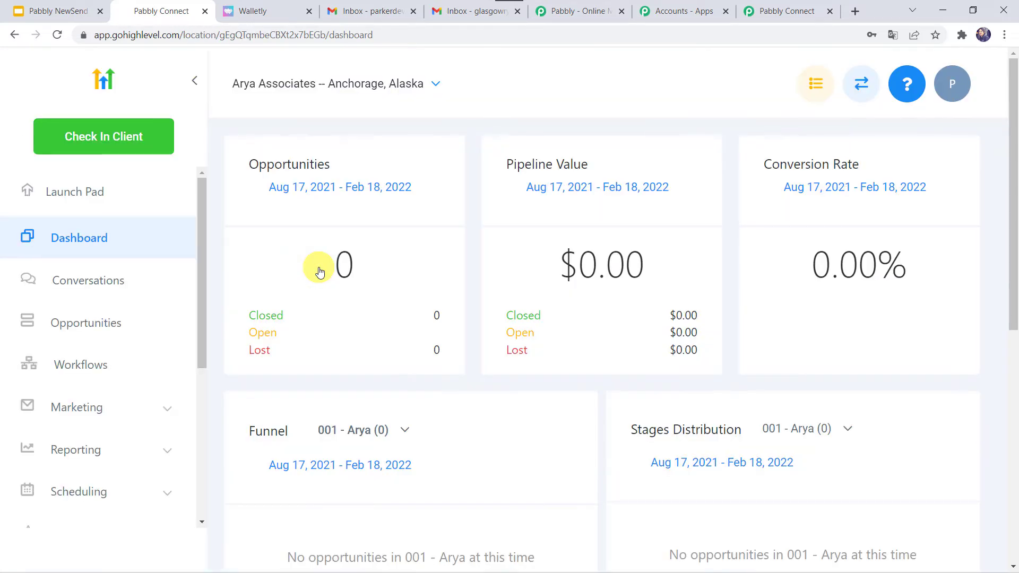
scroll(63, 421, "down", 5)
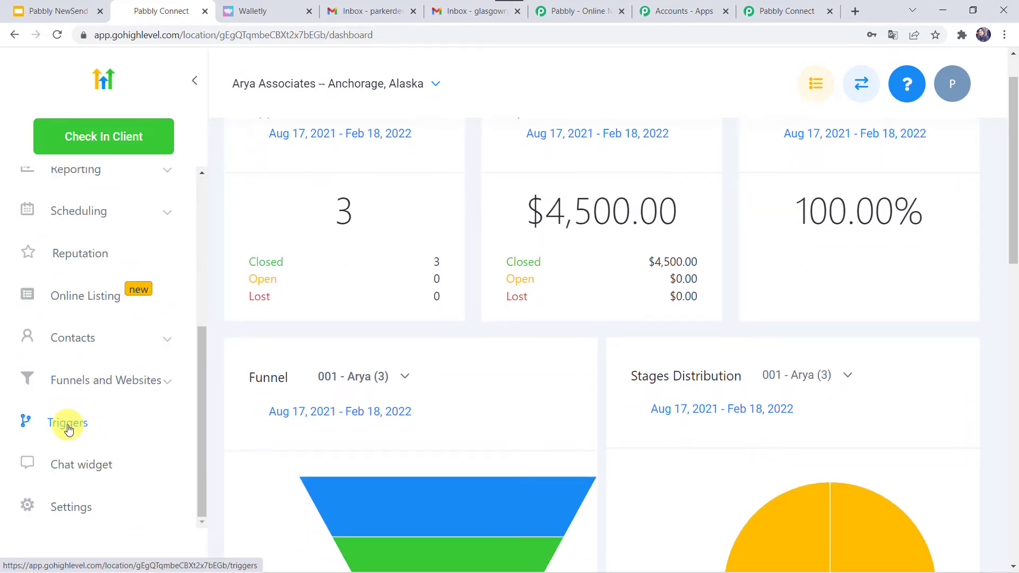
left_click(69, 424)
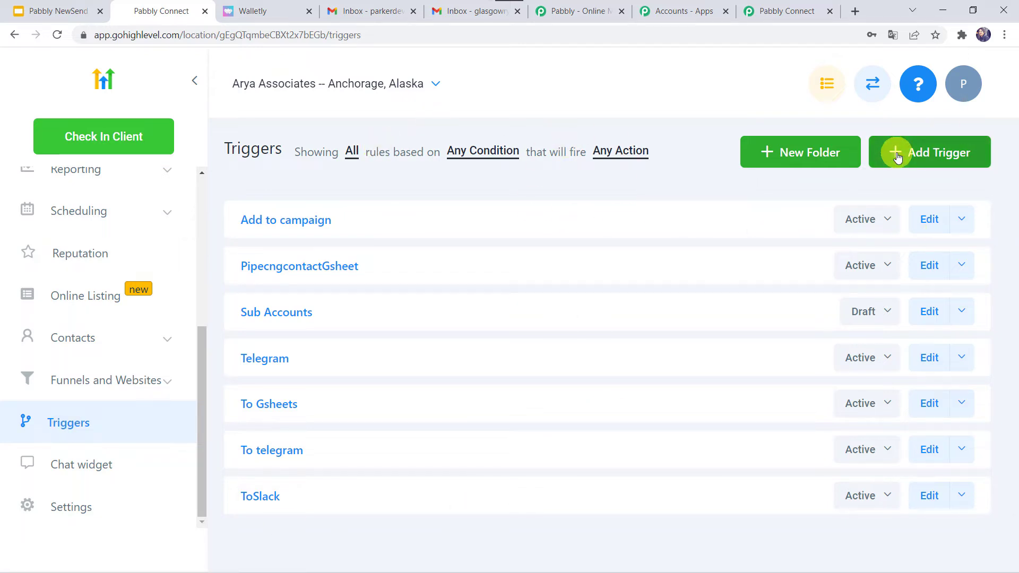
- Add a new trigger named "Add Contact to Campaign" and save its name
left_click(934, 155)
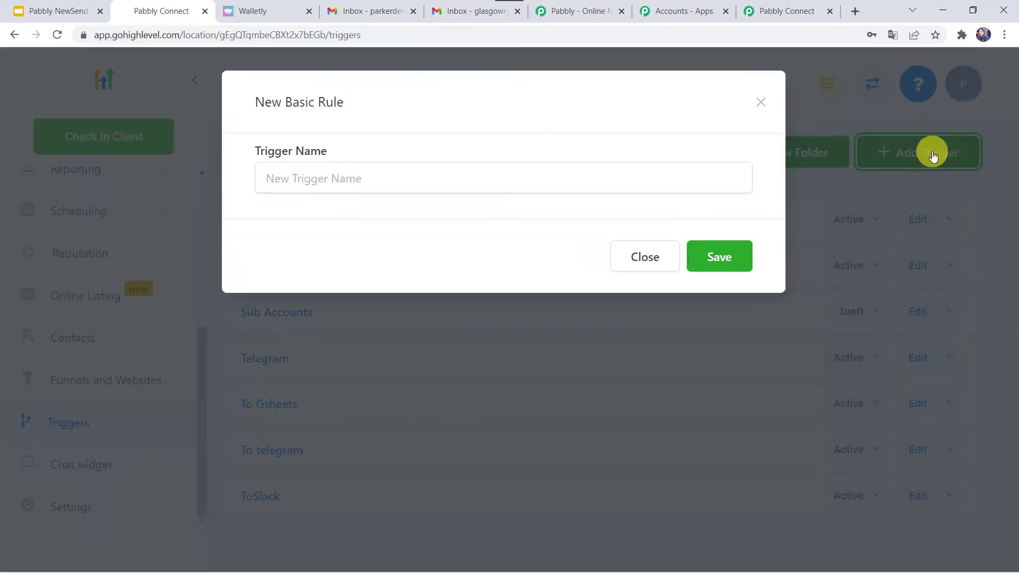
left_click(352, 173)
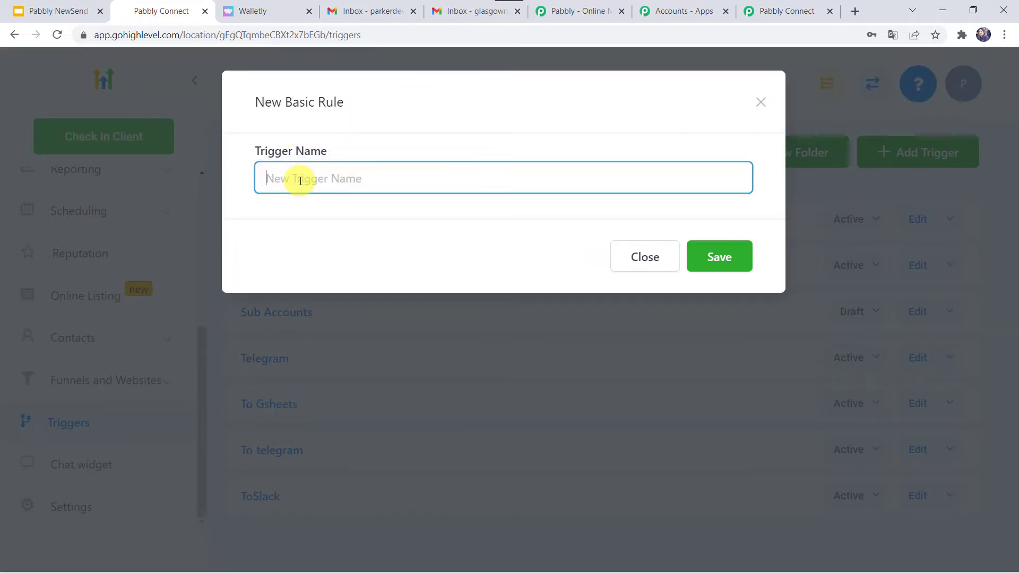
type("Add Contact to Campaign")
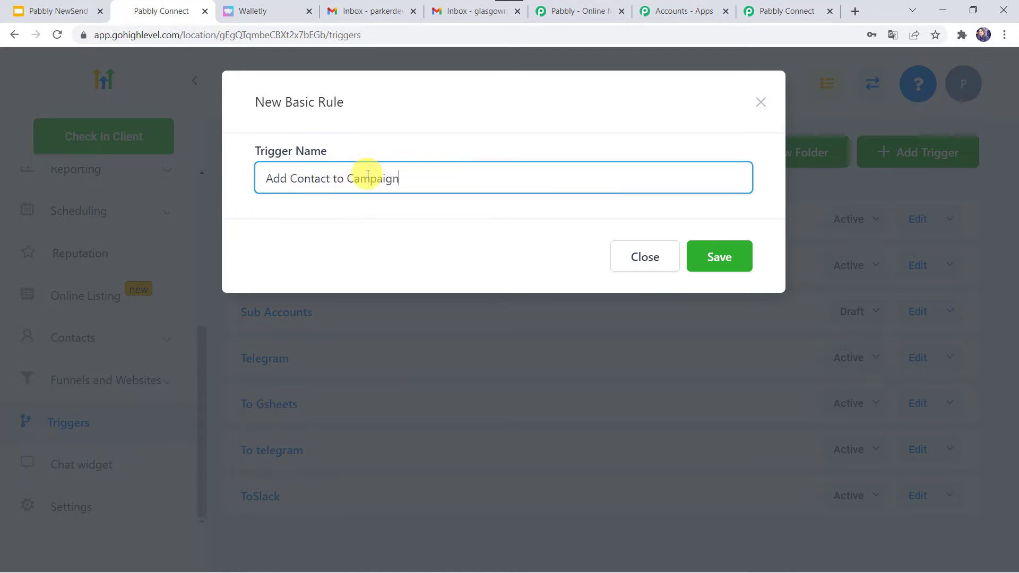
left_click(719, 264)
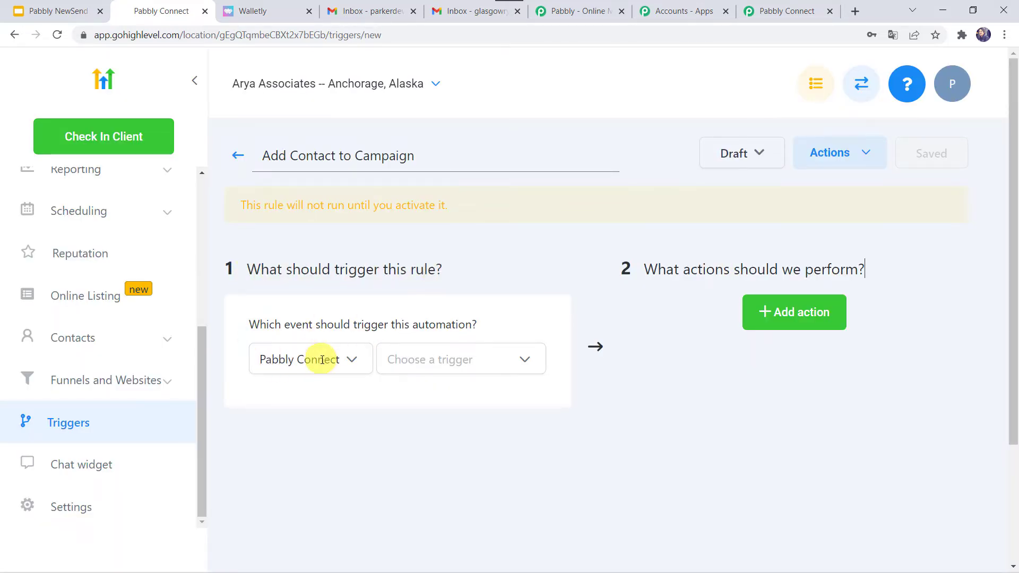
- Set the event that triggers the rule to "Added to campaign" for Pabbly Connect
left_click(453, 360)
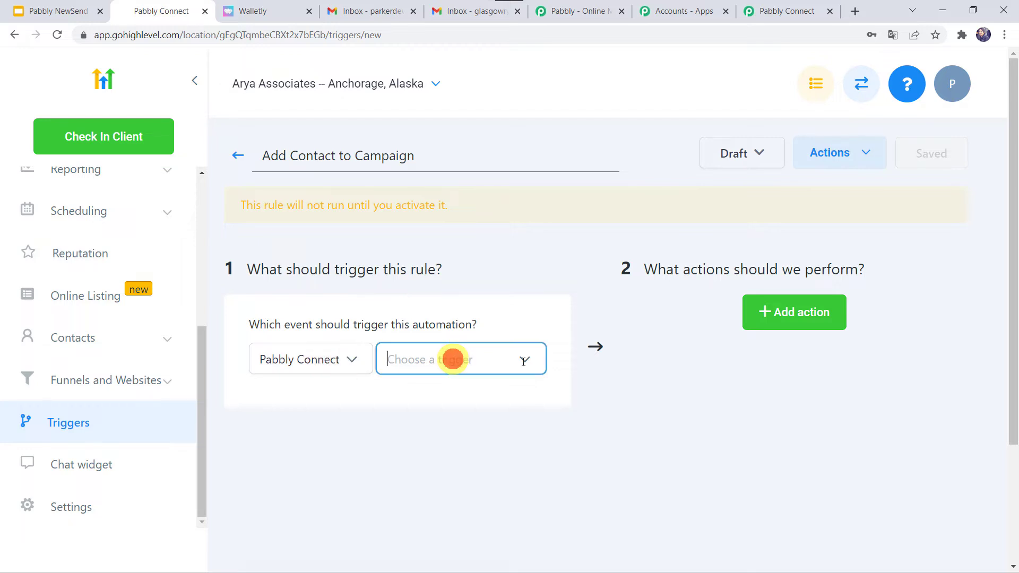
left_click(525, 361)
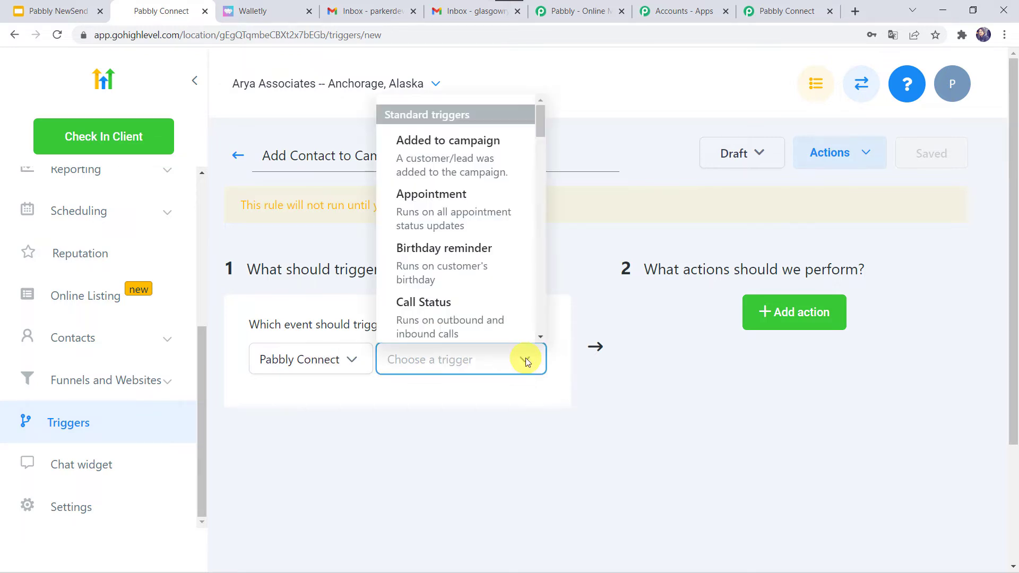
left_click(451, 144)
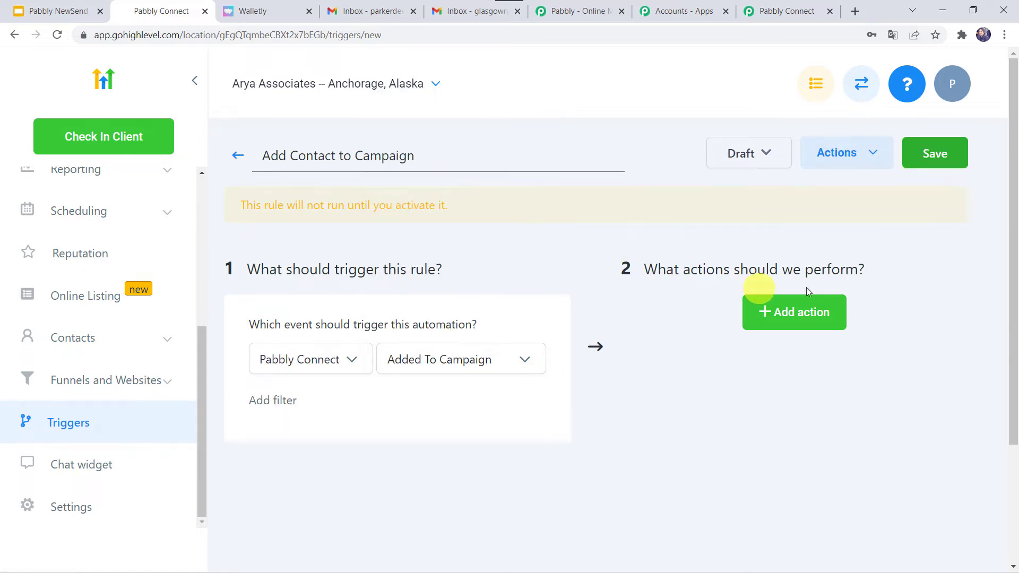
- Add an action to the rule for Pabbly Connect and set it to Execute Web Hook
left_click(787, 315)
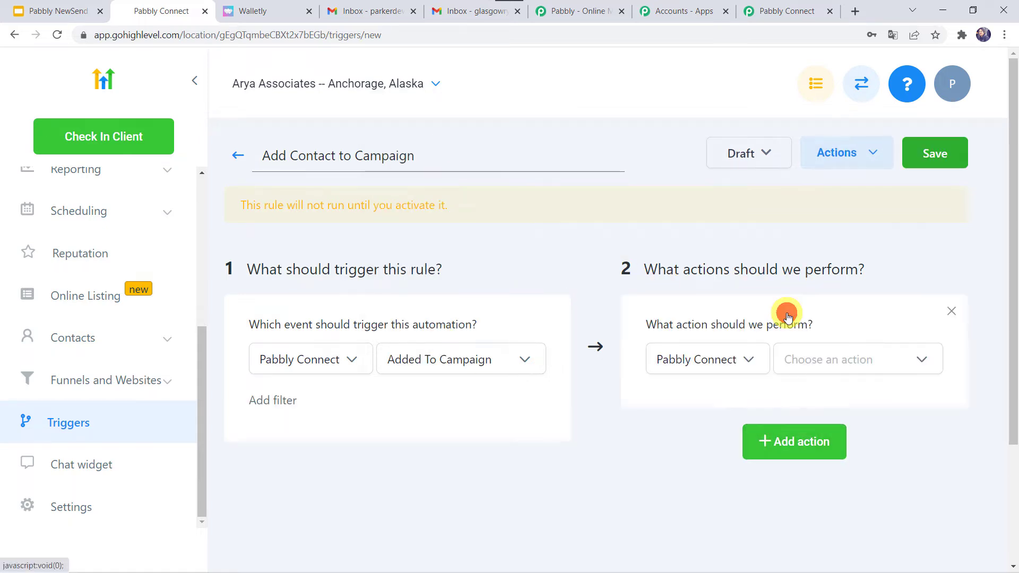
left_click(726, 363)
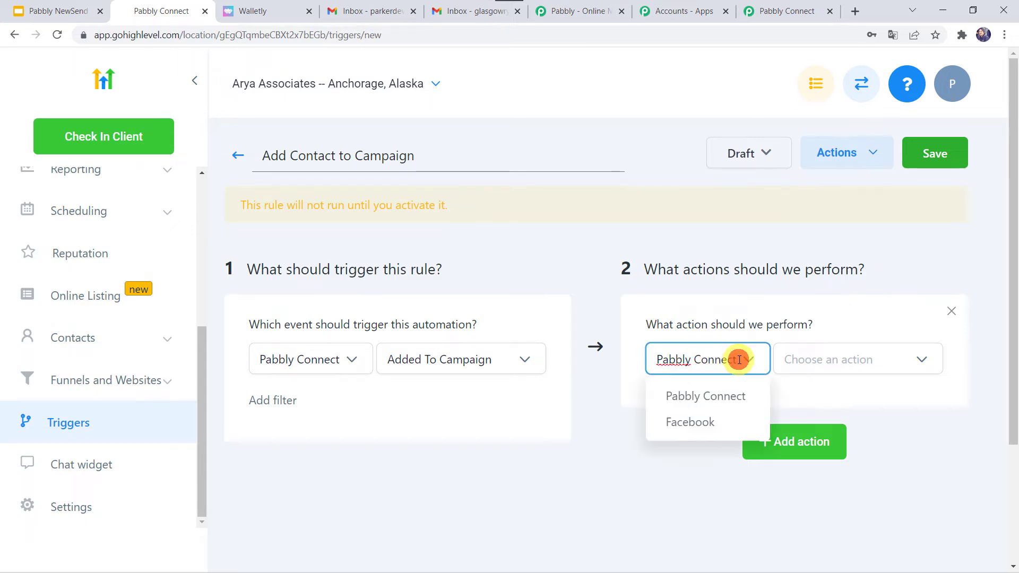
left_click(726, 404)
left_click(834, 361)
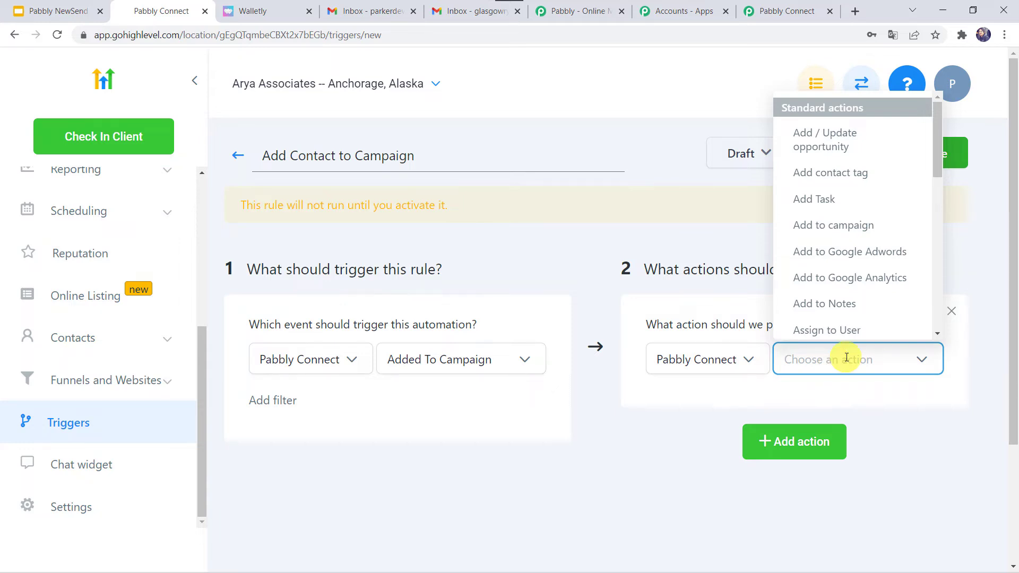
scroll(847, 169, "down", 3)
left_click(850, 164)
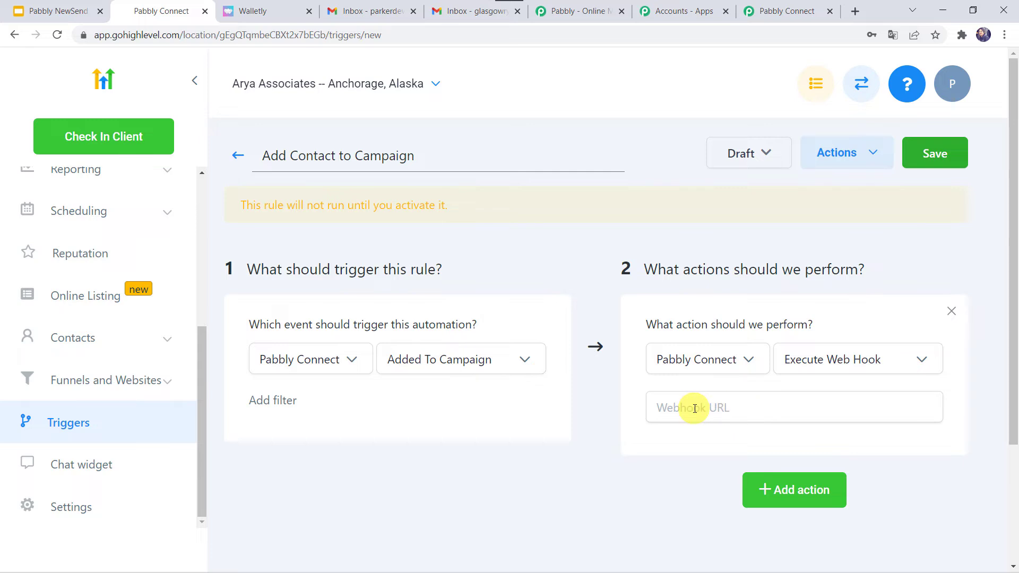
- Paste the copied Pabbly Connect webhook URL into the Execute Web Hook action and save the trigger rule
left_click(694, 409)
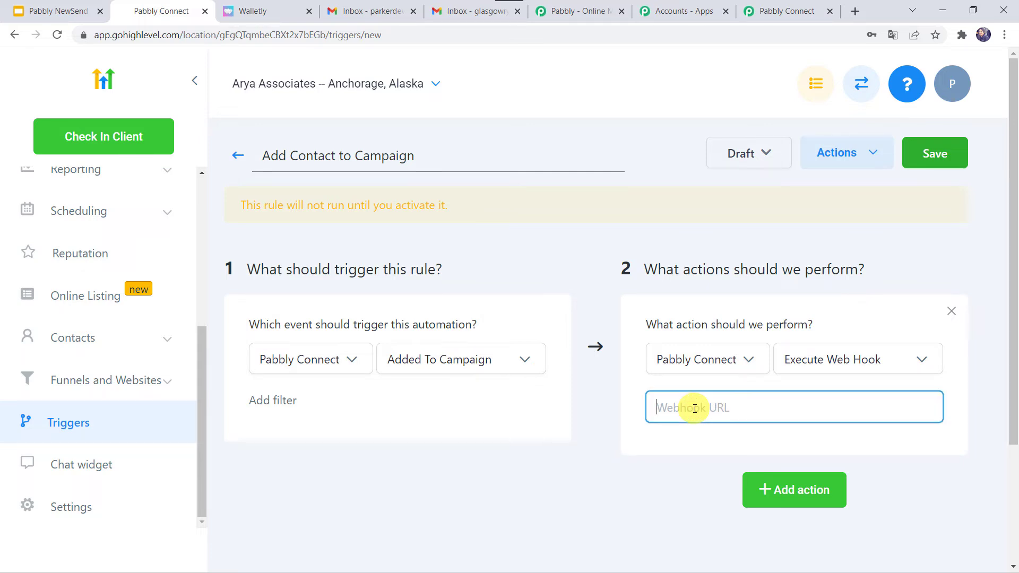
right_click(694, 409)
left_click(735, 301)
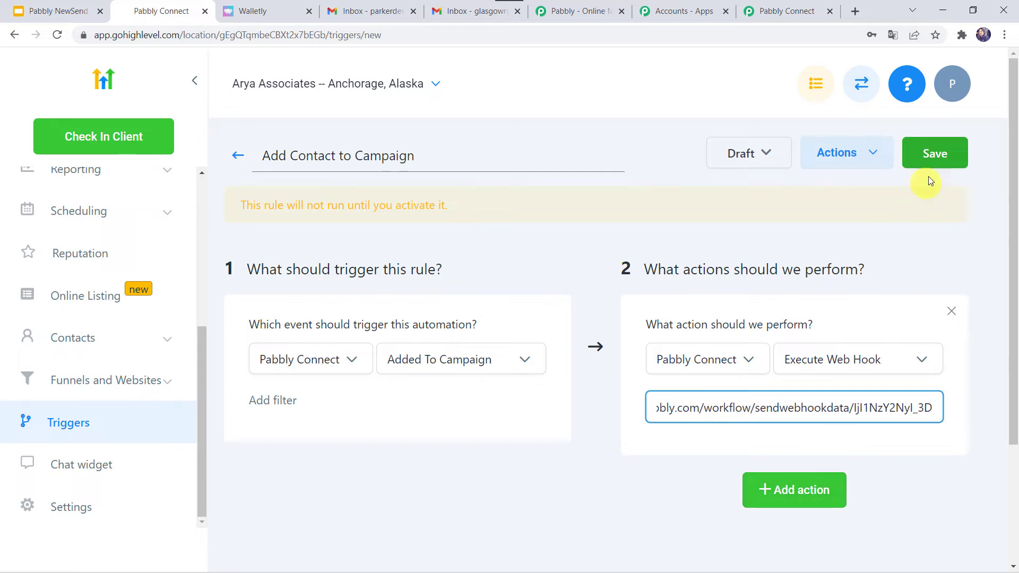
left_click(931, 155)
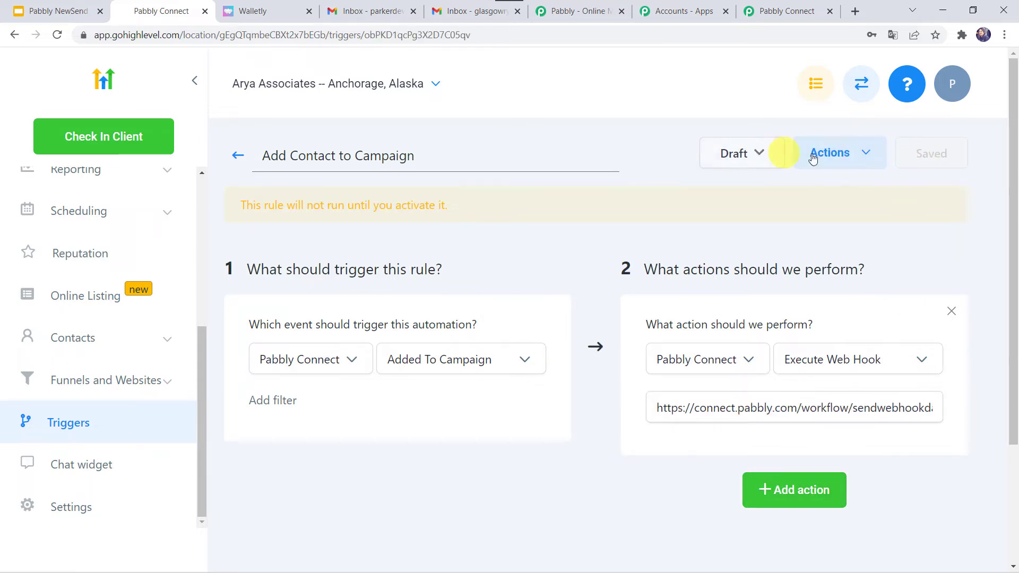
- Activate the "Add Contact to Campaign" rule, and check the webhook response status in the Pabbly Connect workflow
left_click(839, 155)
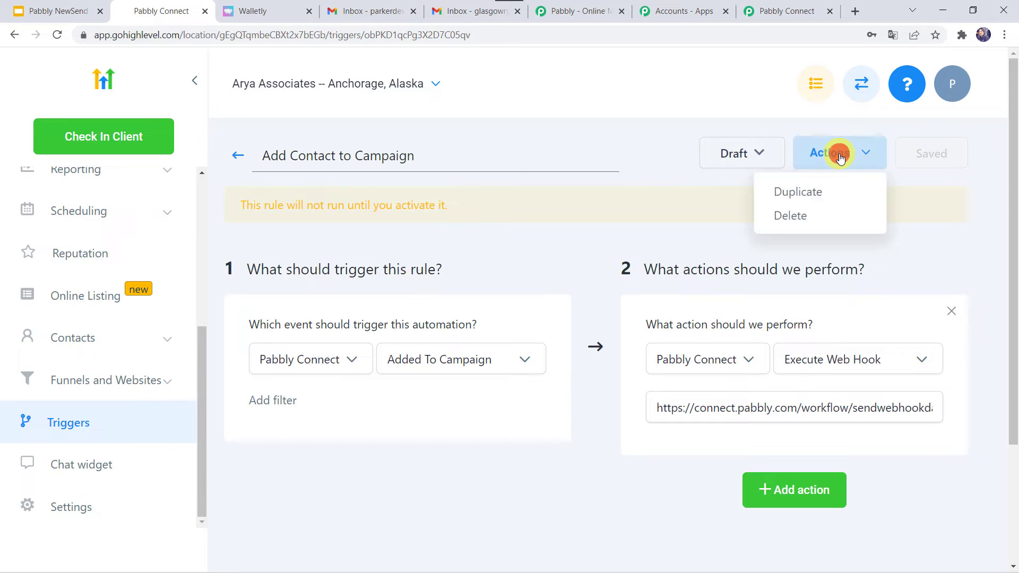
left_click(743, 155)
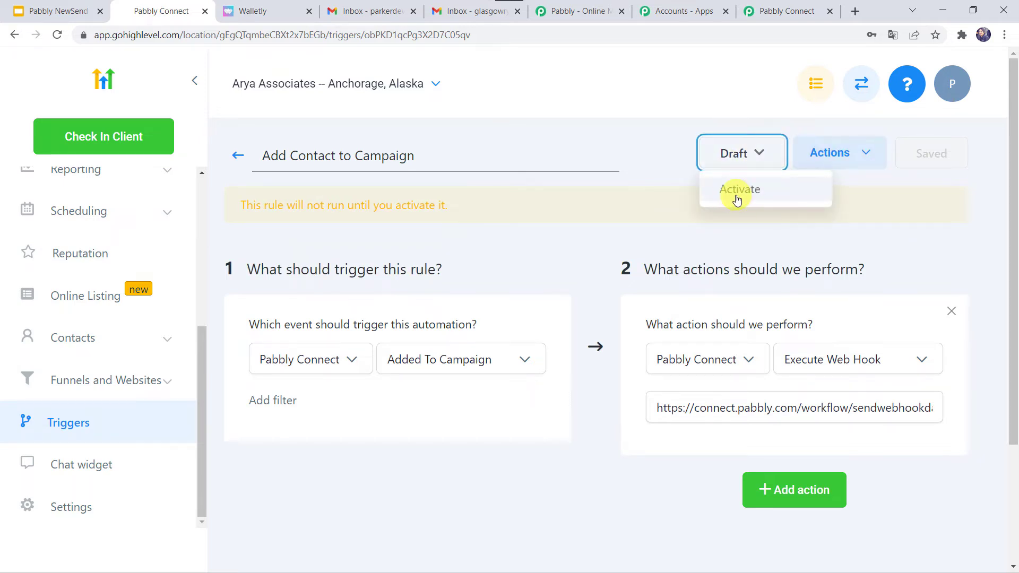
left_click(743, 195)
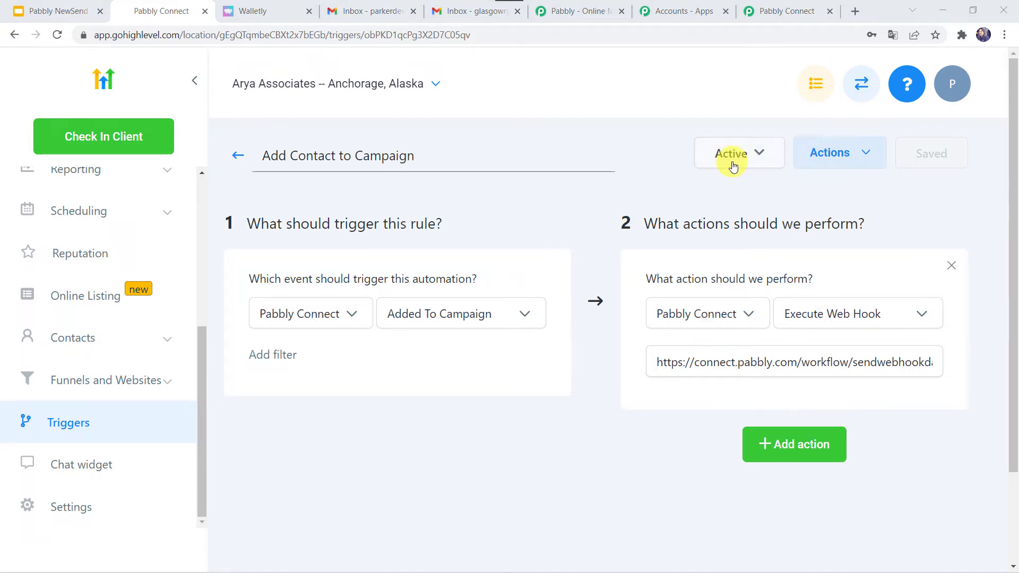
left_click(790, 13)
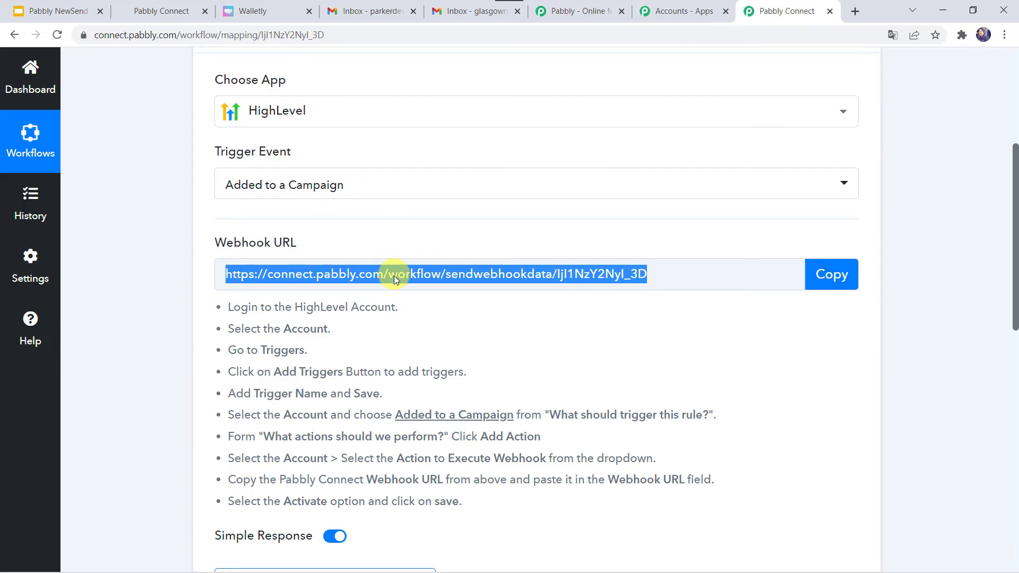
scroll(394, 275, "down", 4)
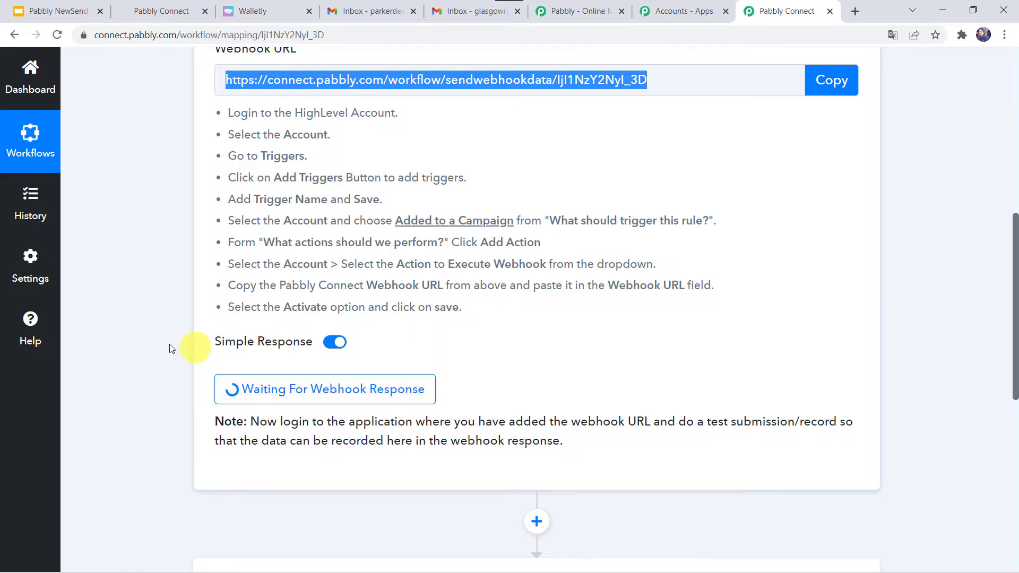
scroll(167, 344, "up", 2)
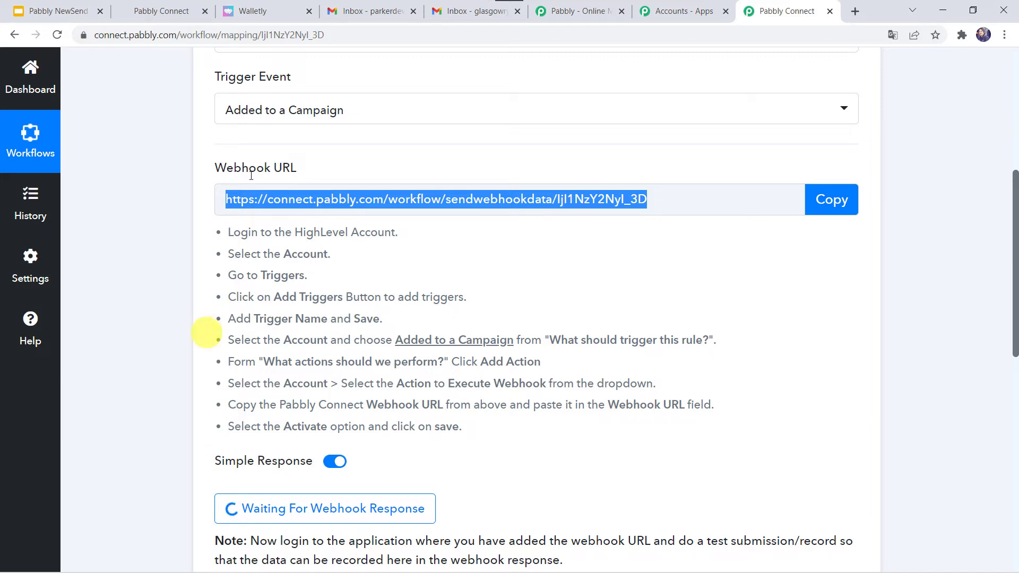
- Return to HighLevel and open the Contacts / Smart lists page to view the contacts
left_click(154, 12)
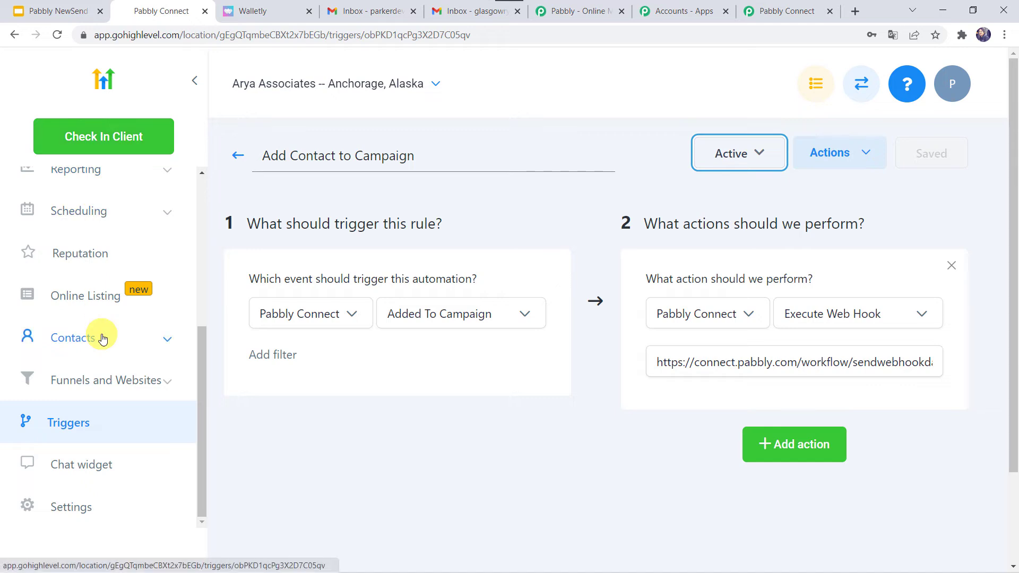
left_click(87, 340)
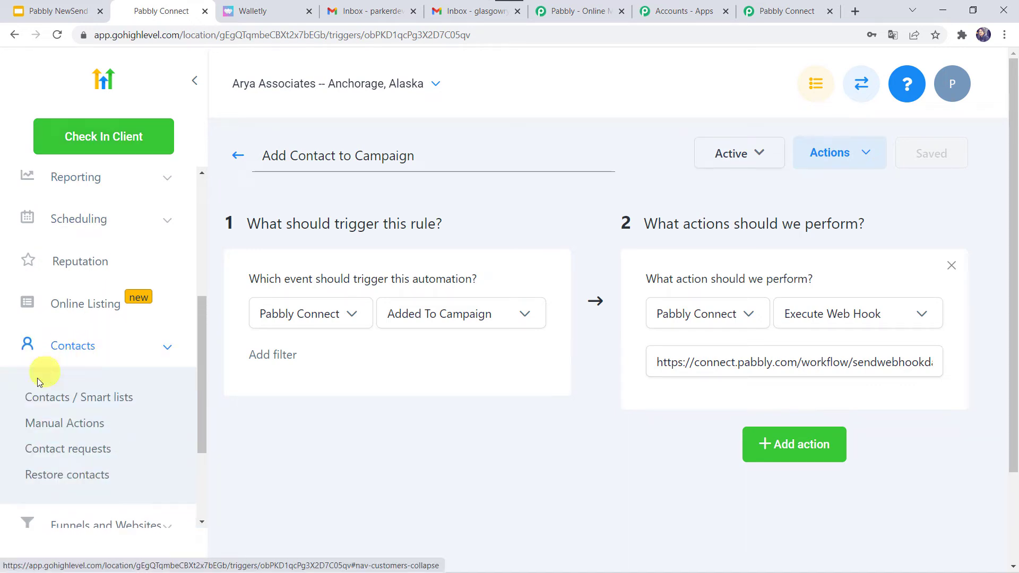
left_click(106, 400)
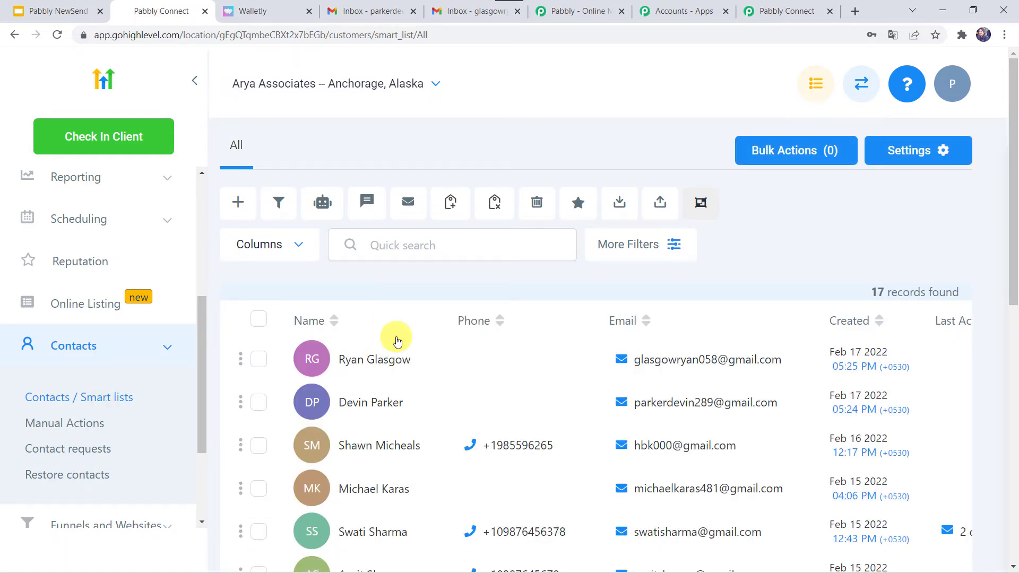
scroll(397, 341, "down", 4)
scroll(398, 341, "up", 3)
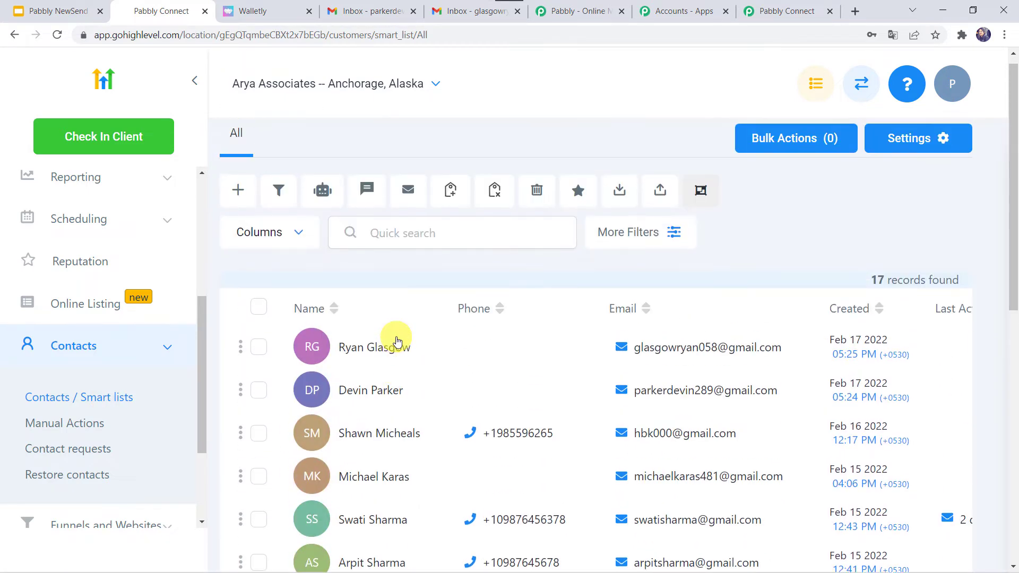
- Add the newest contact to "Campaign - Shoffy Shop" all at once, with the action description "Card"
left_click(259, 350)
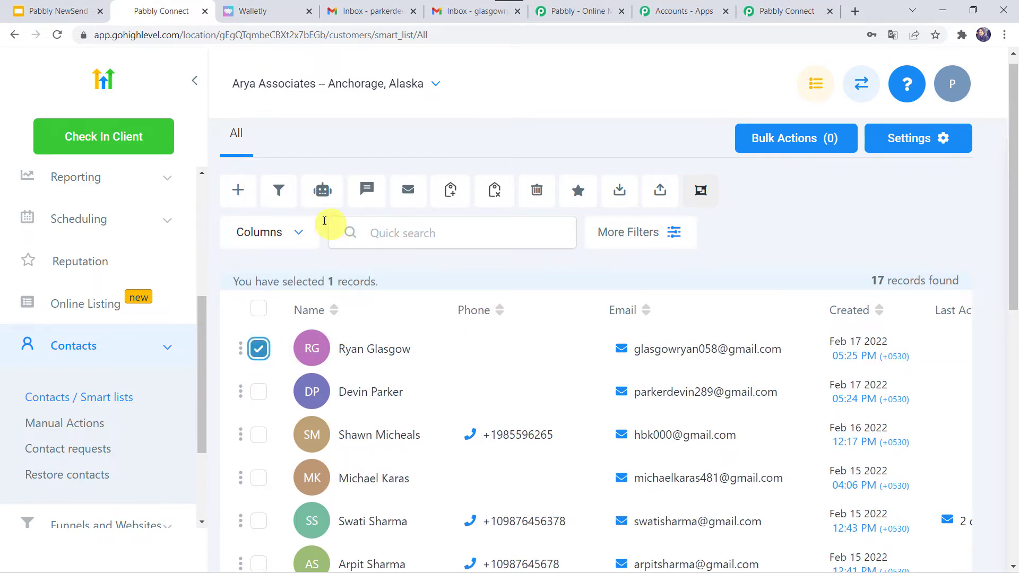
left_click(323, 191)
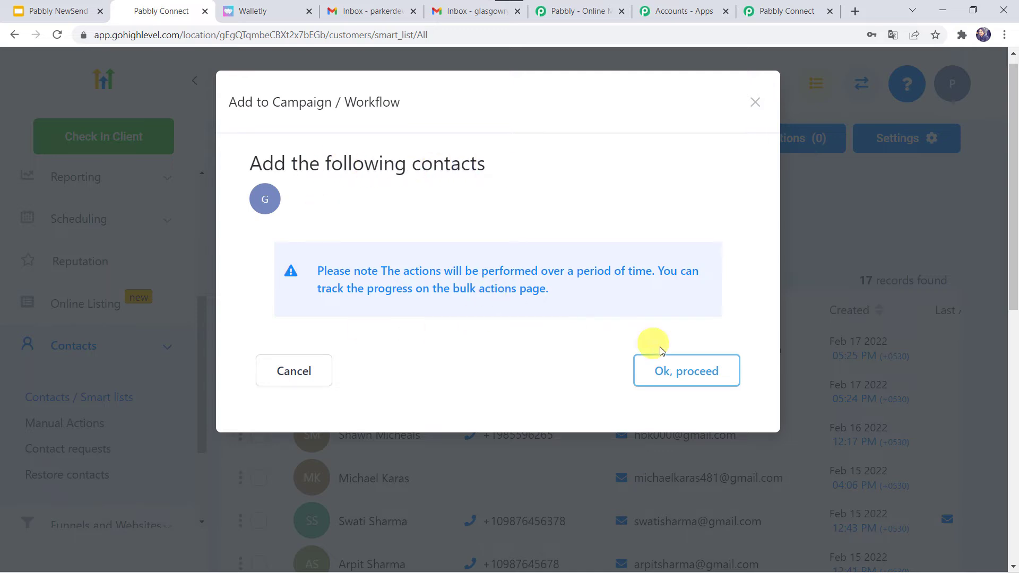
left_click(667, 363)
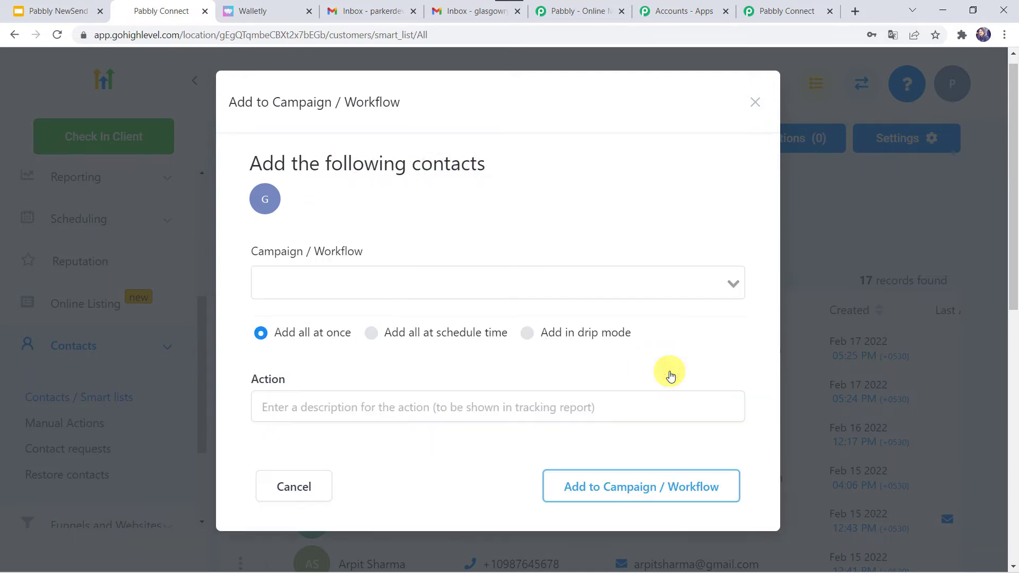
left_click(274, 282)
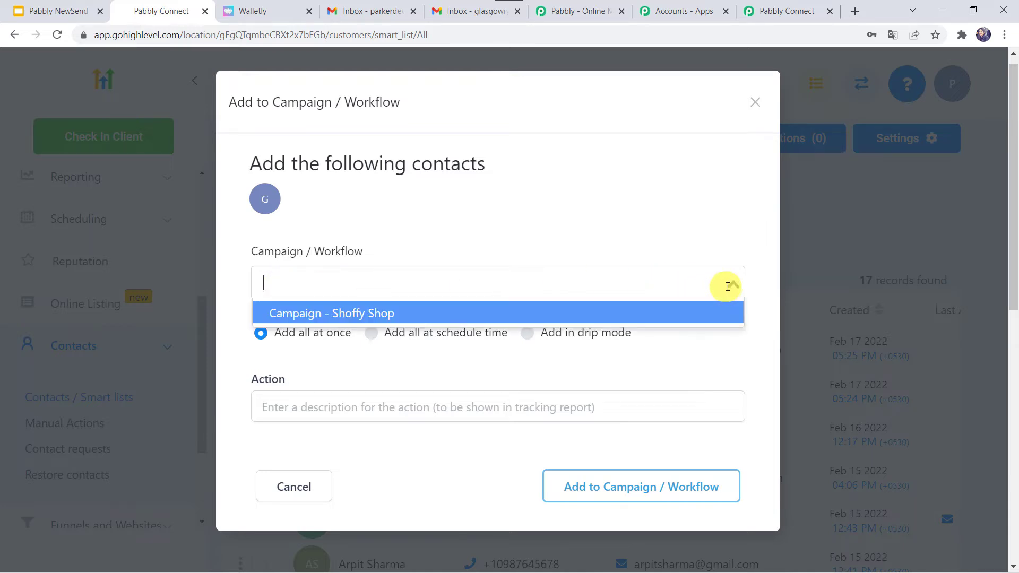
left_click(368, 321)
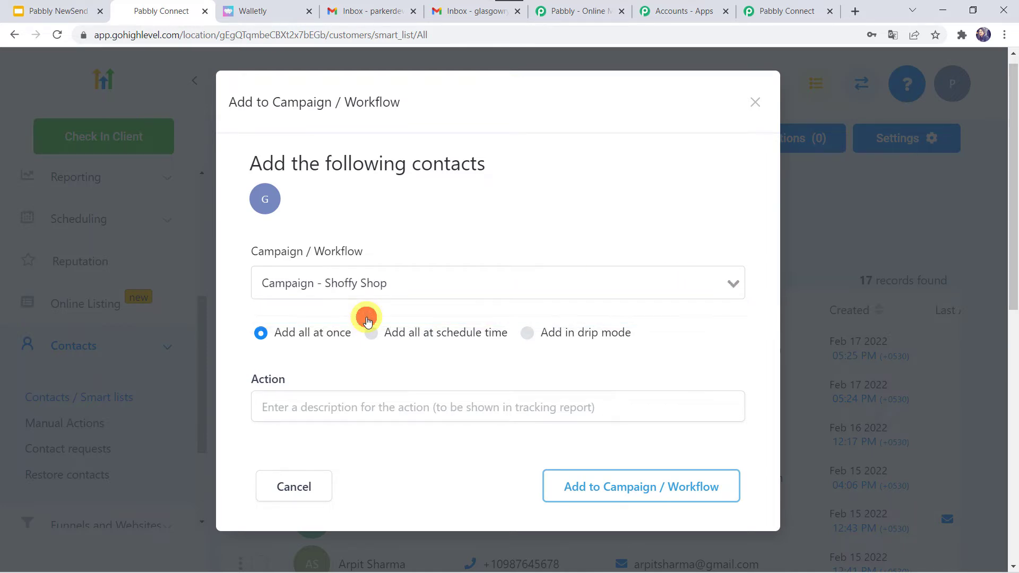
left_click(281, 408)
type("Card")
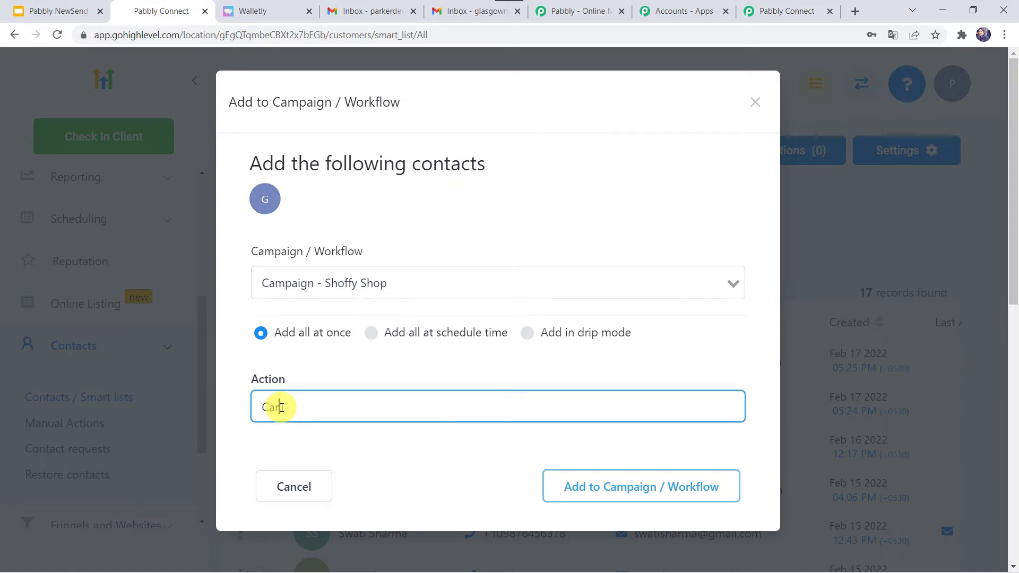
left_click(619, 493)
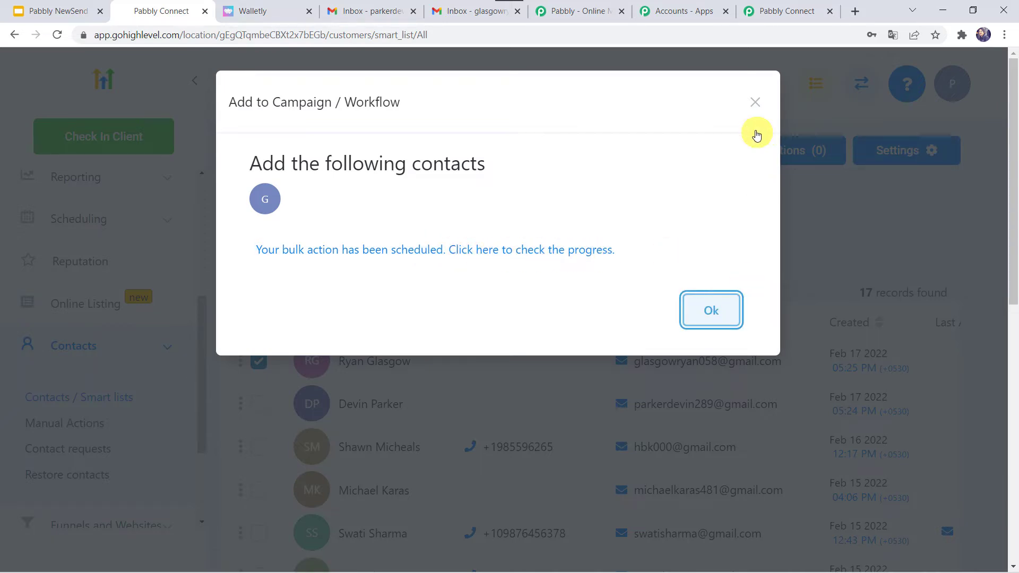
left_click(755, 102)
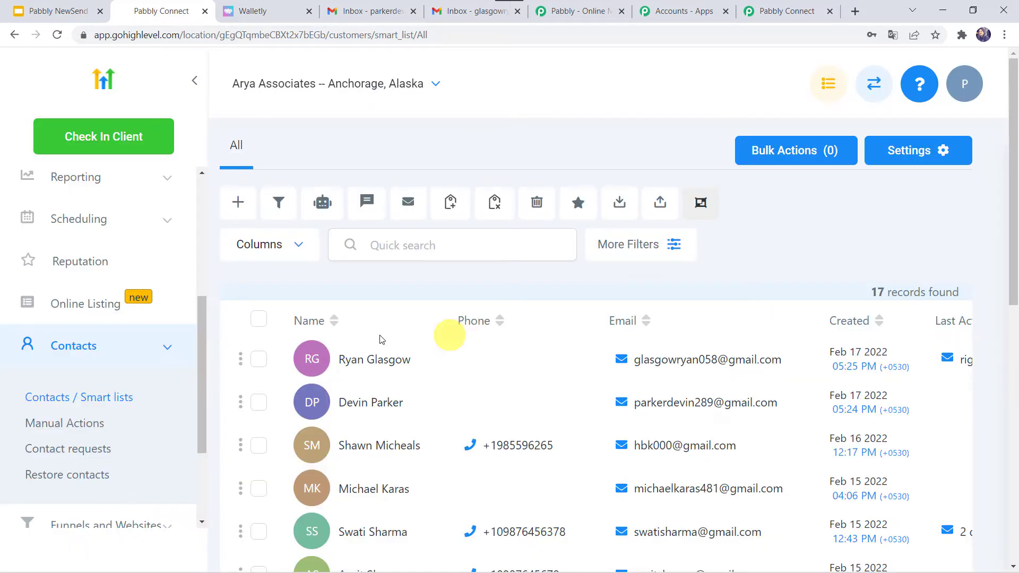
- Switch to Pabbly Connect and examine the contact and location fields in the received webhook response
left_click(772, 12)
scroll(469, 409, "down", 3)
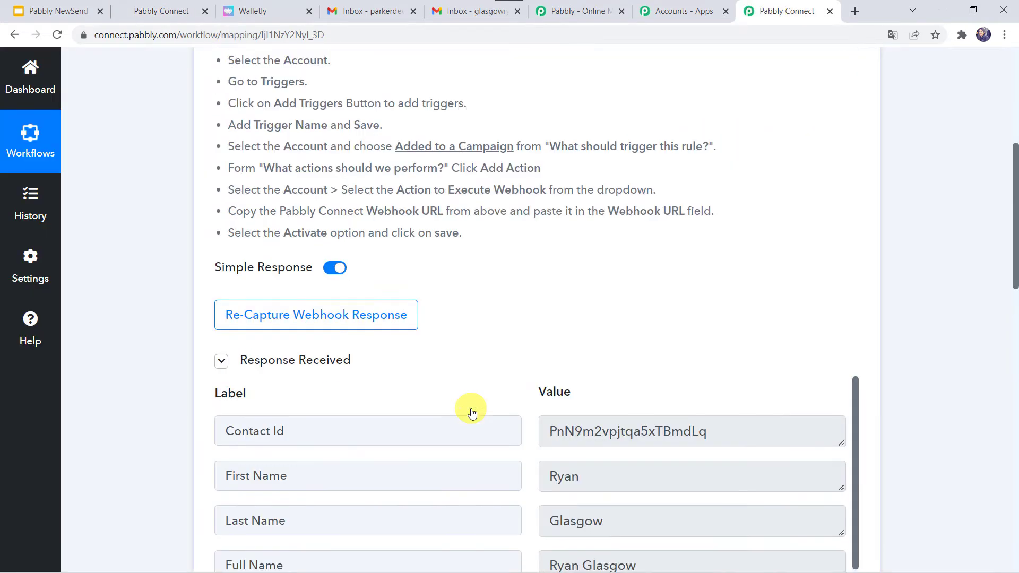
scroll(472, 413, "down", 1)
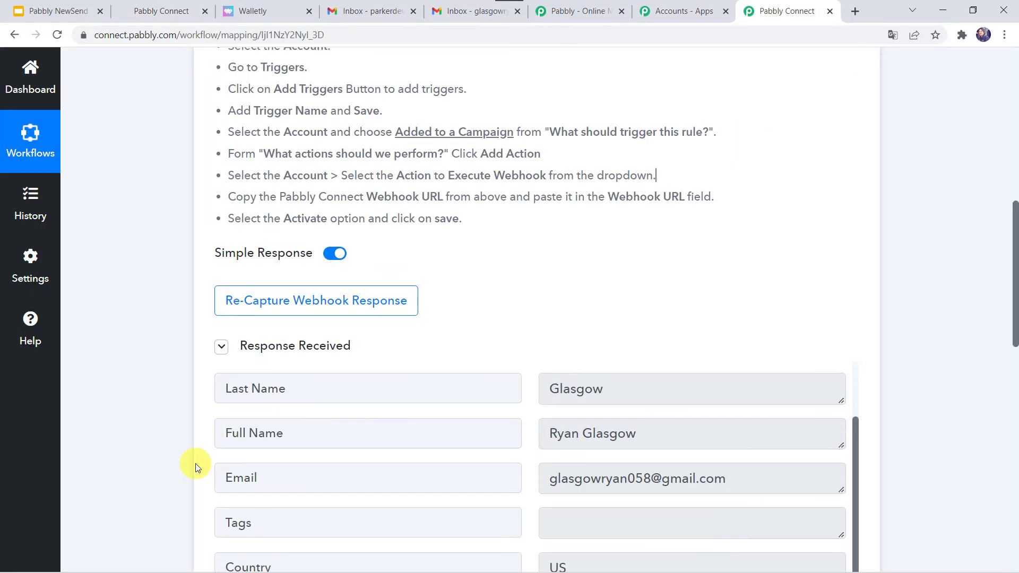
scroll(195, 463, "down", 3)
scroll(374, 350, "up", 3)
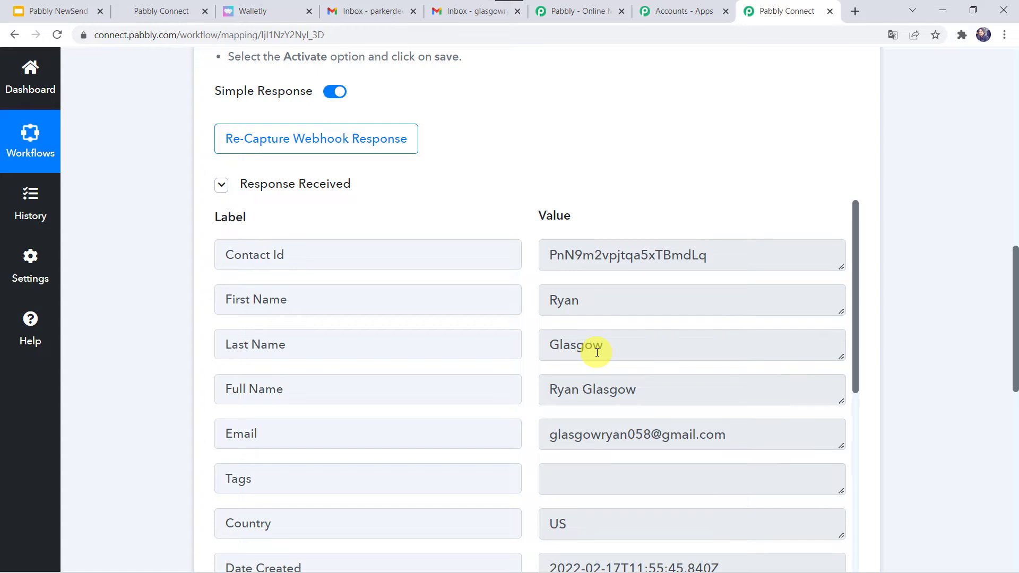
scroll(597, 352, "down", 1)
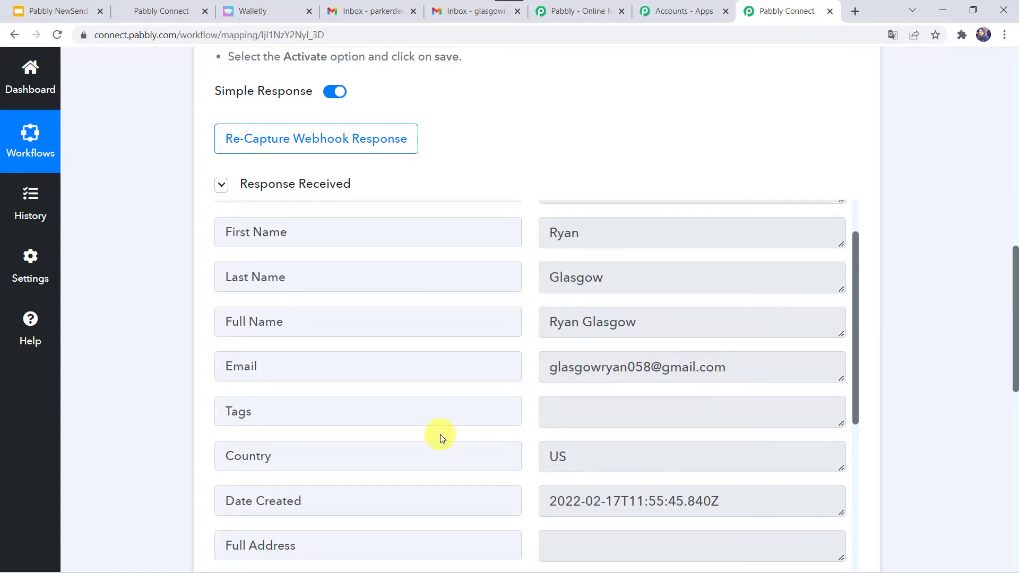
scroll(441, 437, "down", 4)
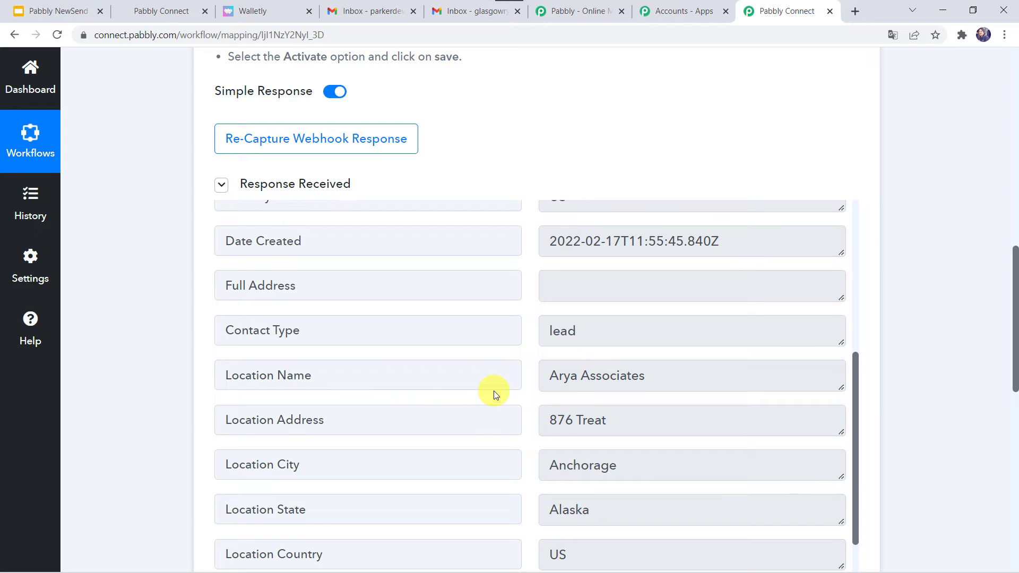
scroll(493, 394, "up", 1)
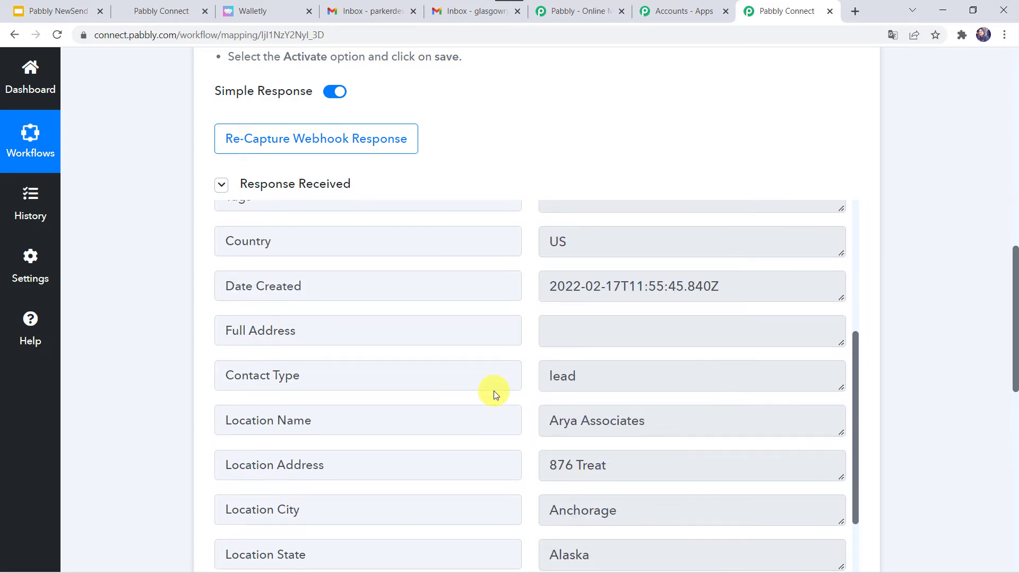
scroll(518, 313, "up", 4)
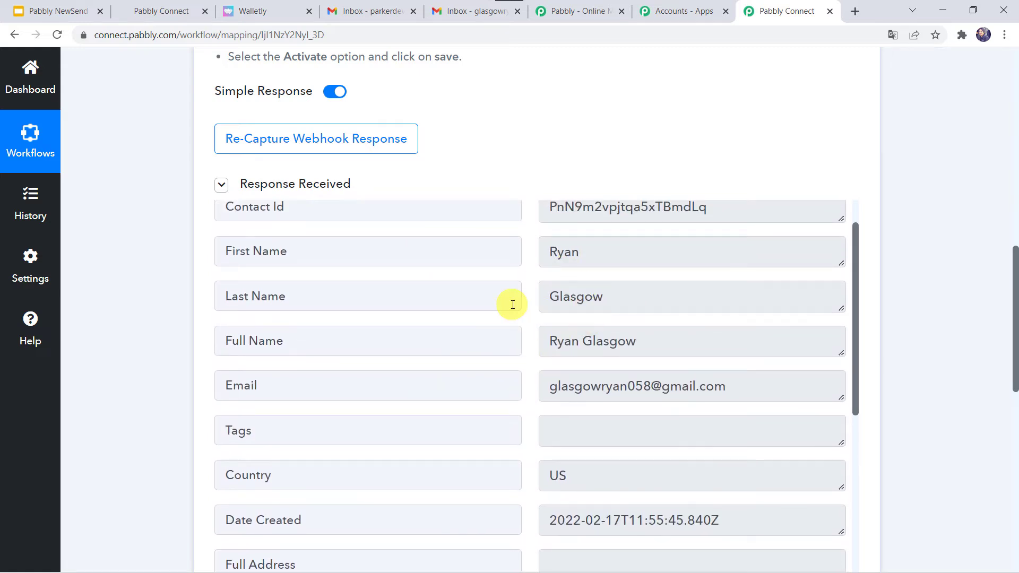
- Set the workflow's second step to the Walletly app with the action event Create Loyalty Card
scroll(168, 431, "down", 8)
left_click(428, 308)
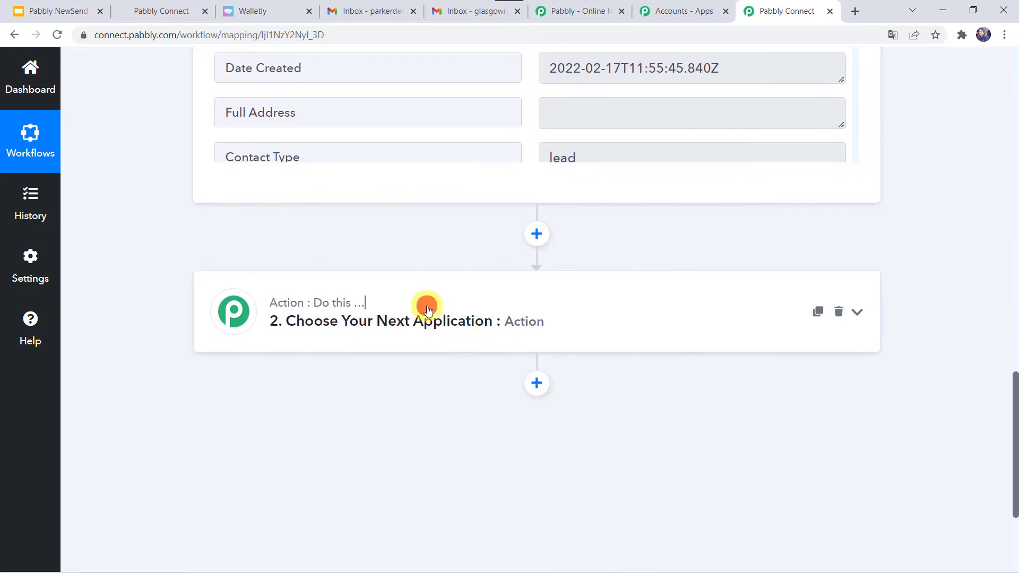
scroll(148, 372, "down", 4)
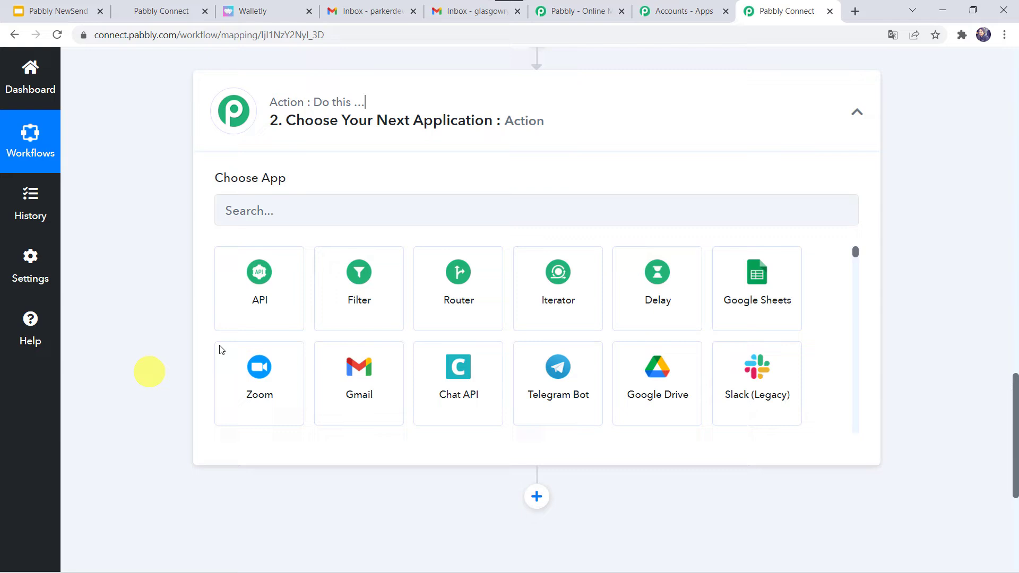
left_click(261, 206)
type("walle")
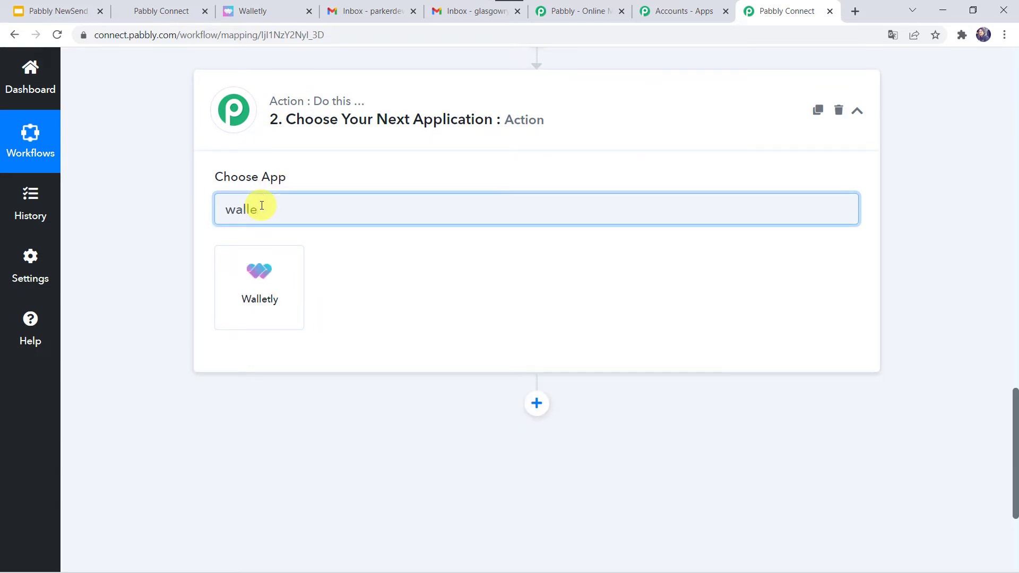
left_click(259, 329)
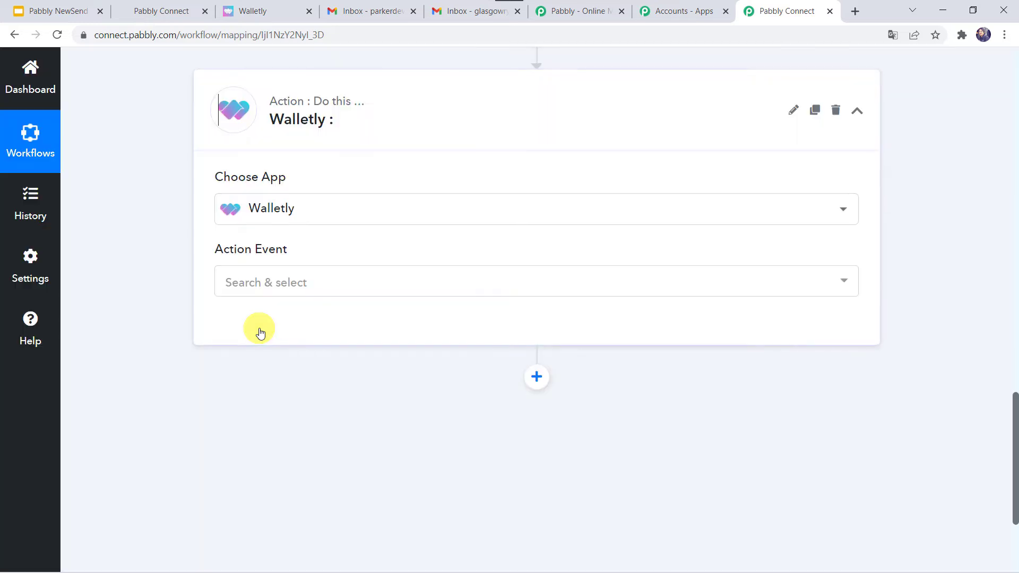
left_click(254, 282)
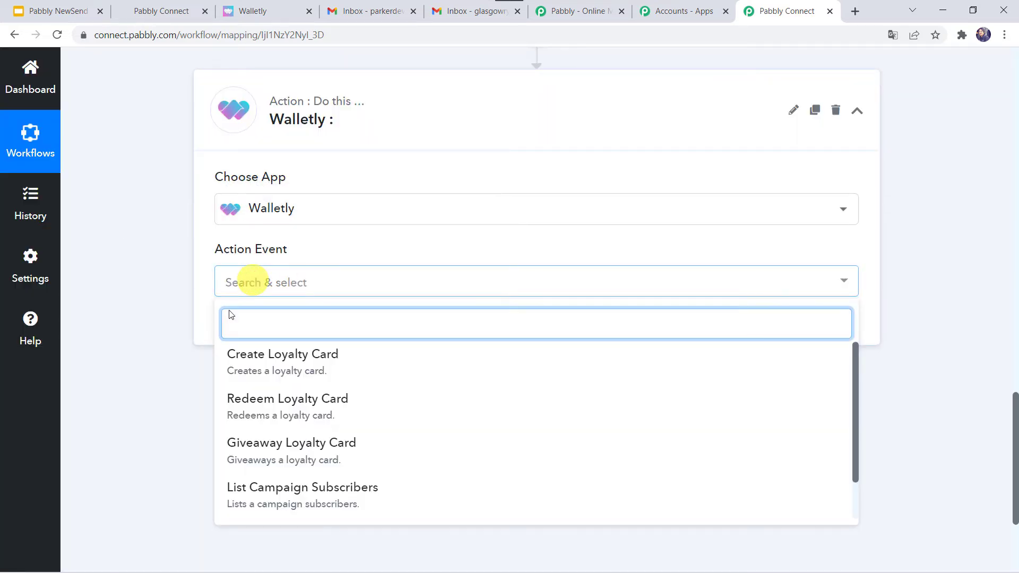
left_click(301, 363)
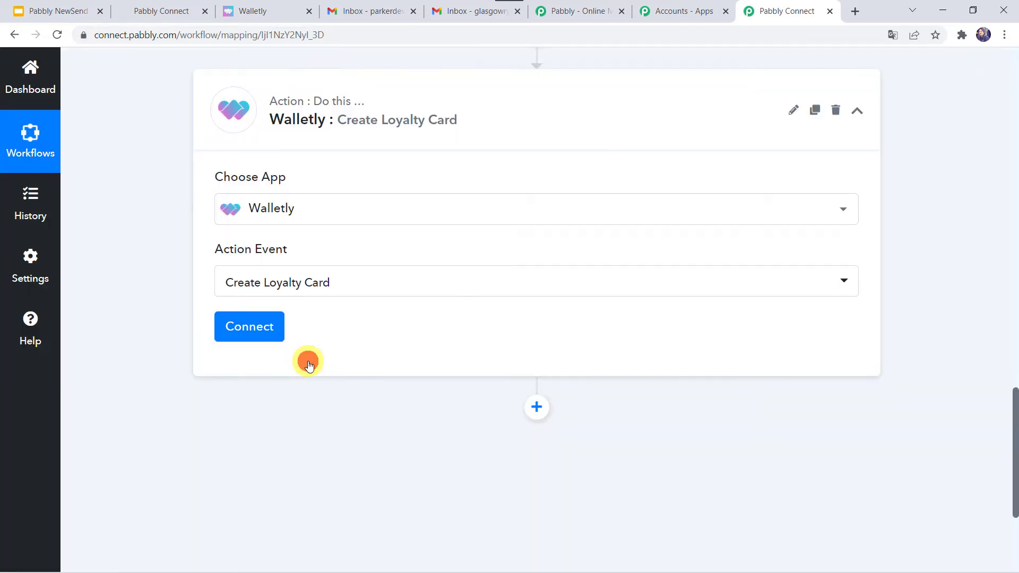
- Start a new Walletly connection, view its required credential fields, and switch to the Walletly dashboard
left_click(260, 328)
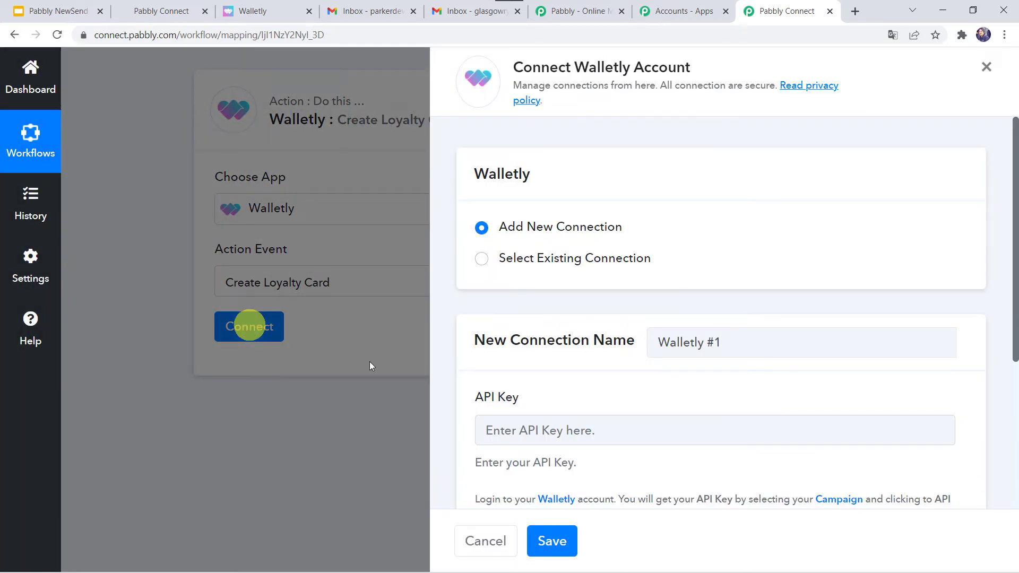
left_click(543, 234)
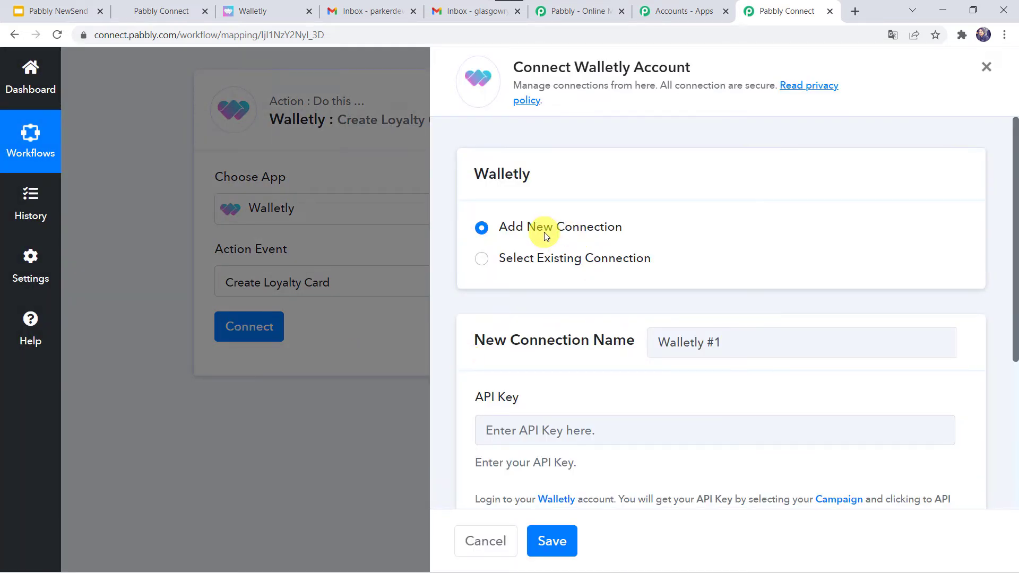
scroll(531, 357, "down", 3)
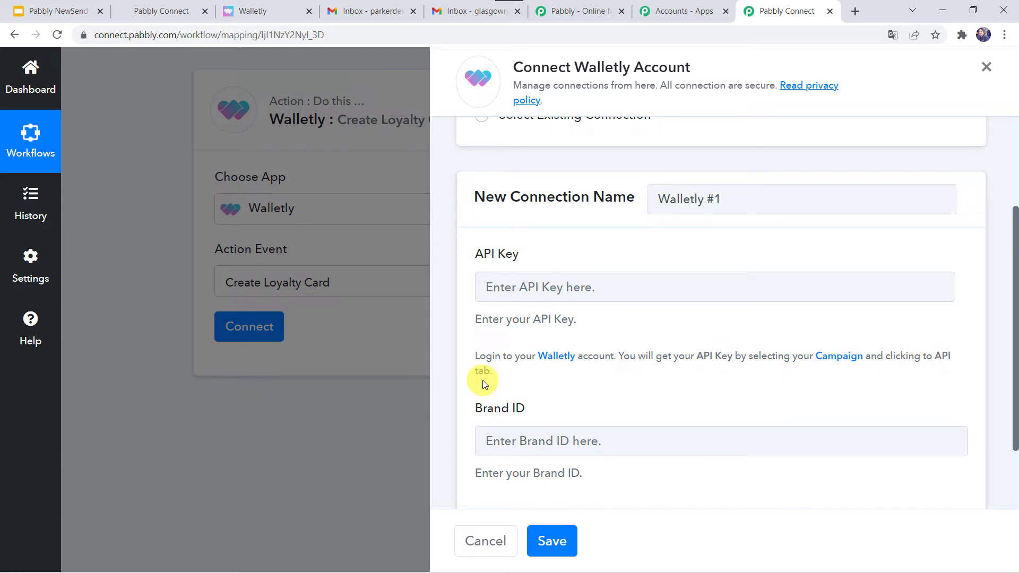
left_click(264, 9)
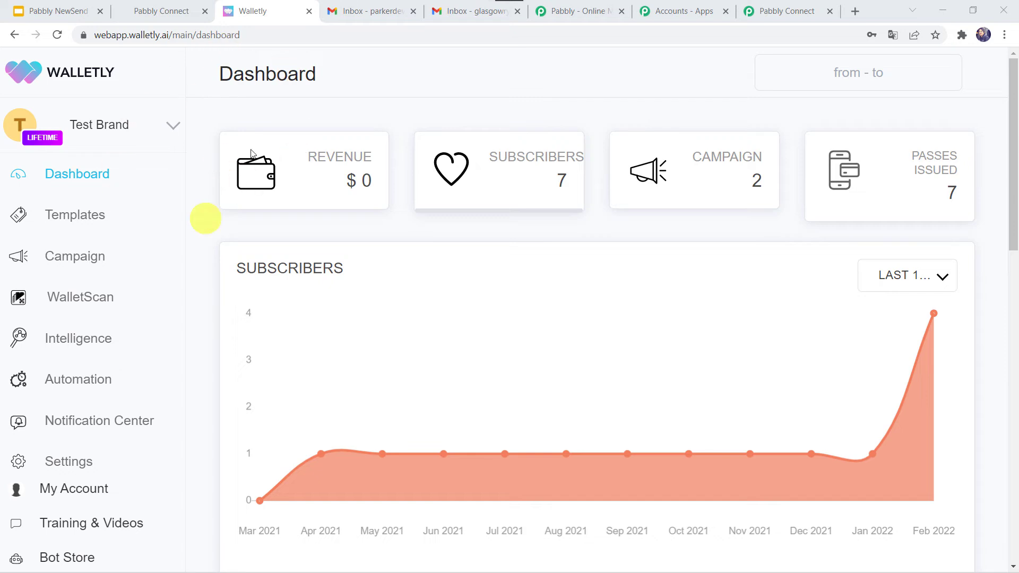
- Open the "Loyalty Campaign" in Walletly, review its general details and card preview, and display its API settings
left_click(78, 257)
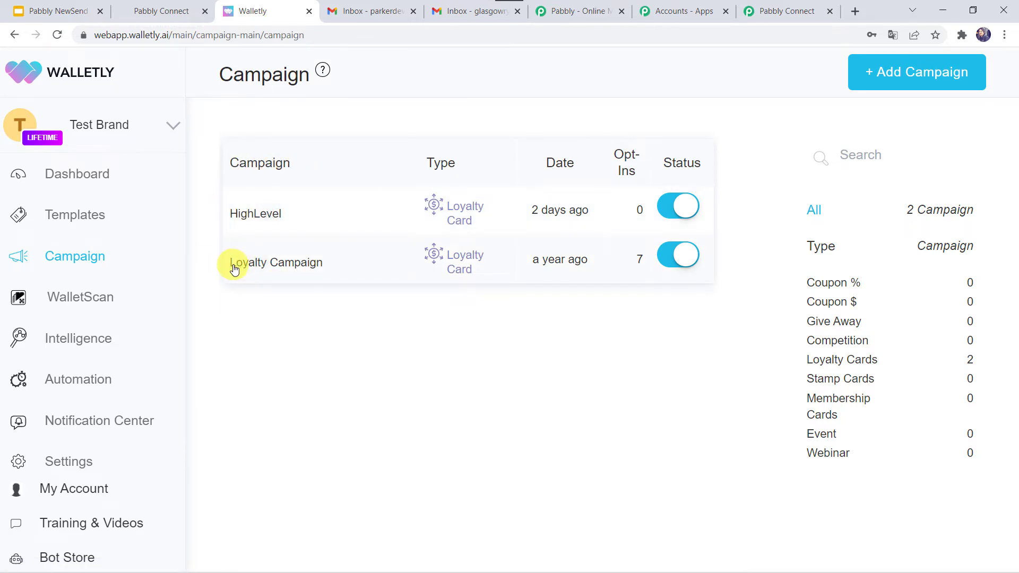
left_click(478, 266)
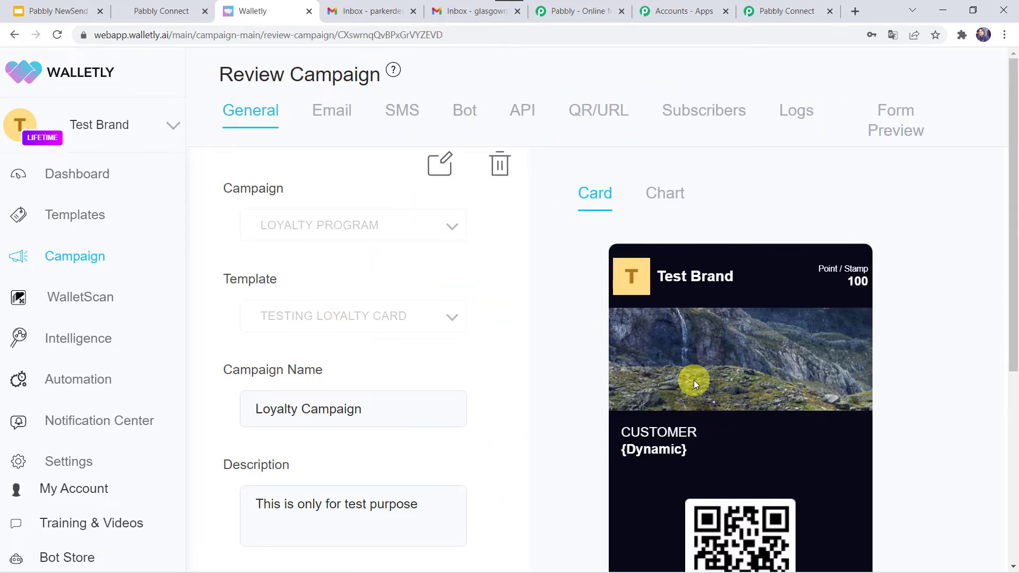
scroll(693, 380, "down", 2)
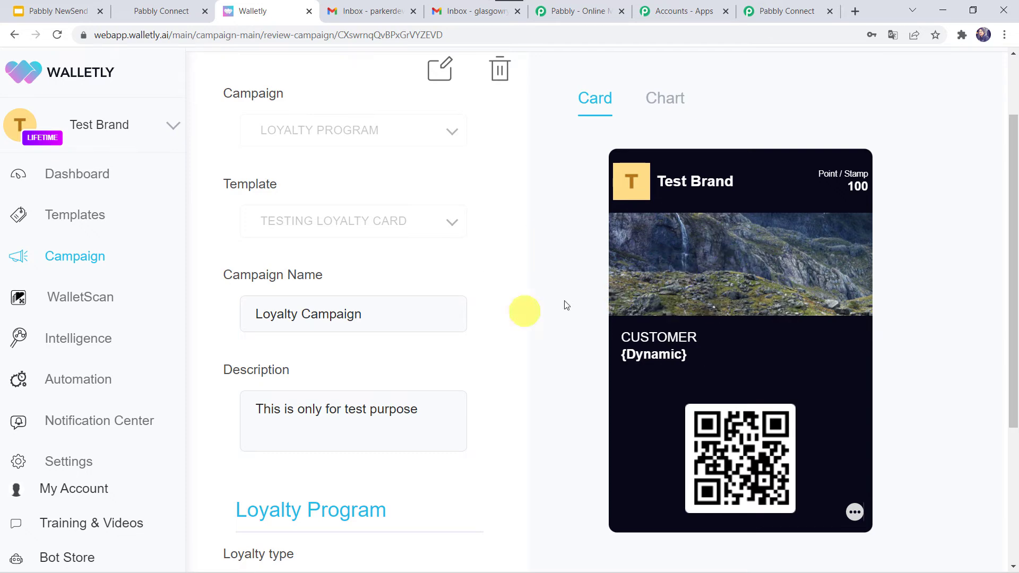
scroll(523, 307, "up", 2)
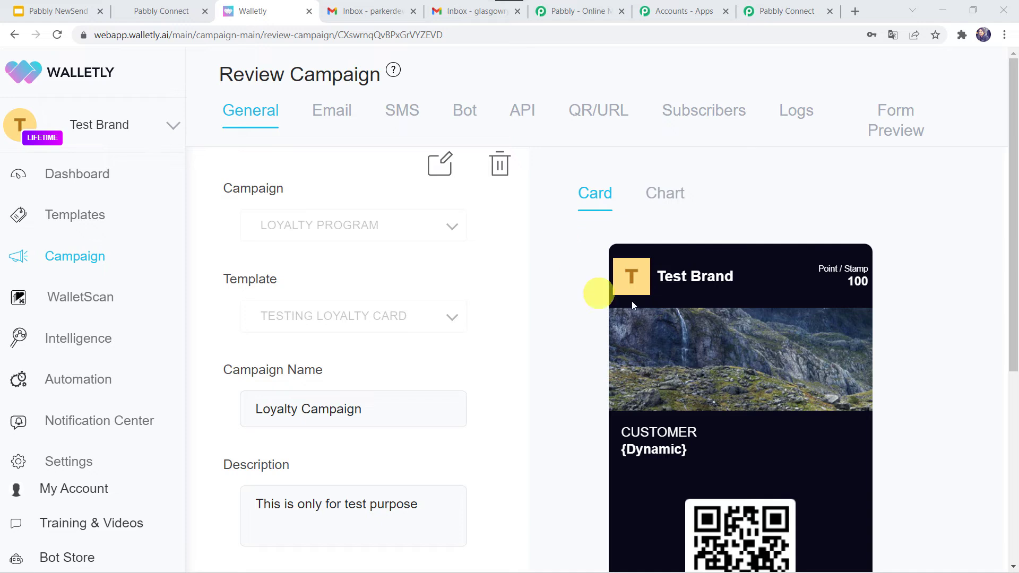
left_click(524, 109)
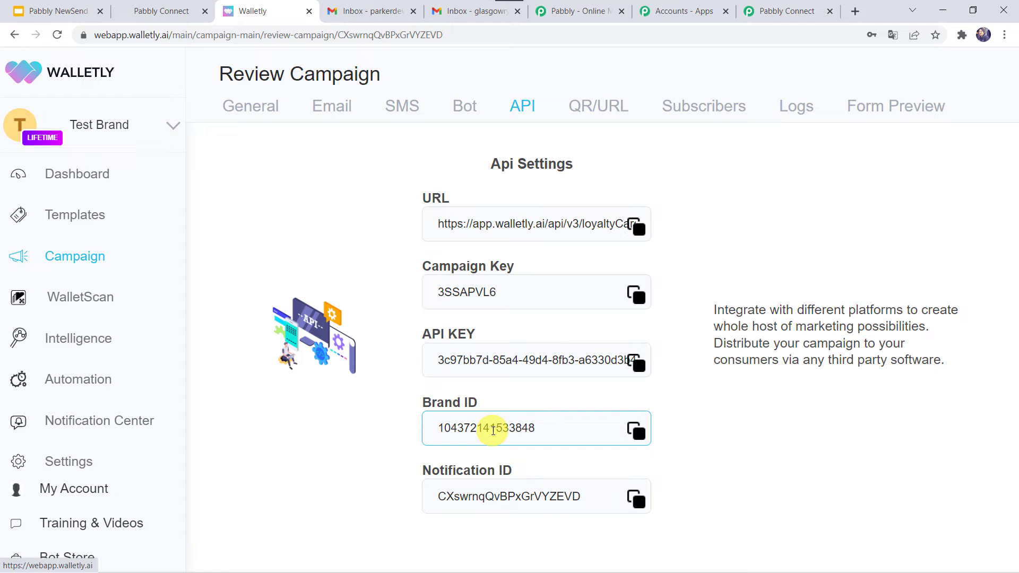
- Copy the campaign's API key from Walletly and paste it into the API Key field of the new Pabbly Connect connection
left_click(637, 367)
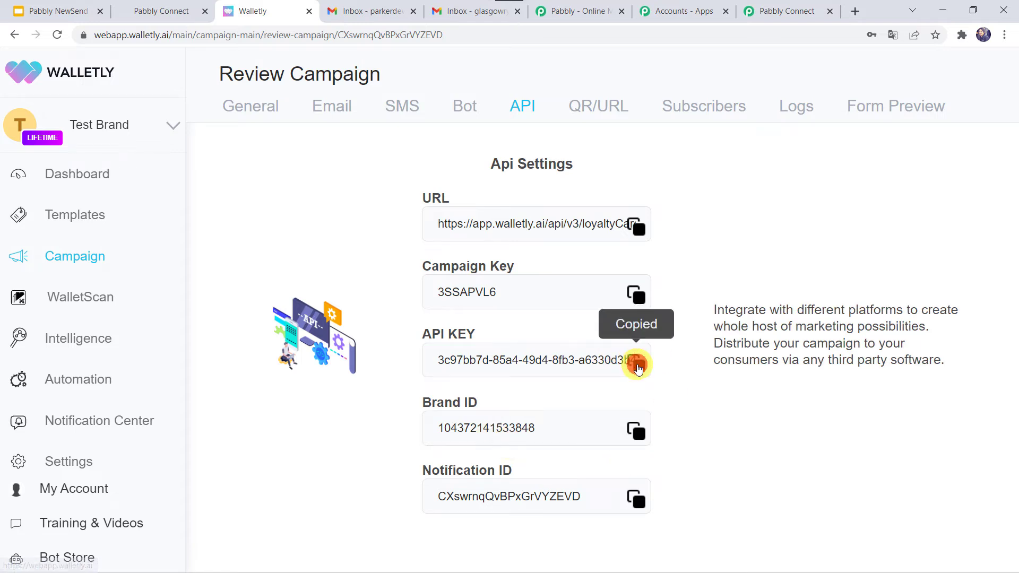
left_click(780, 13)
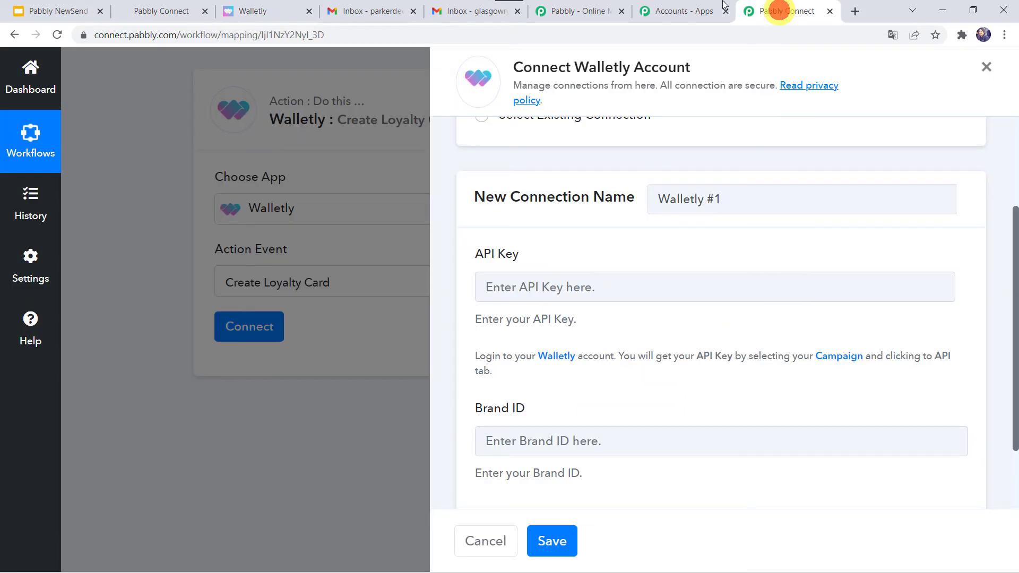
right_click(498, 286)
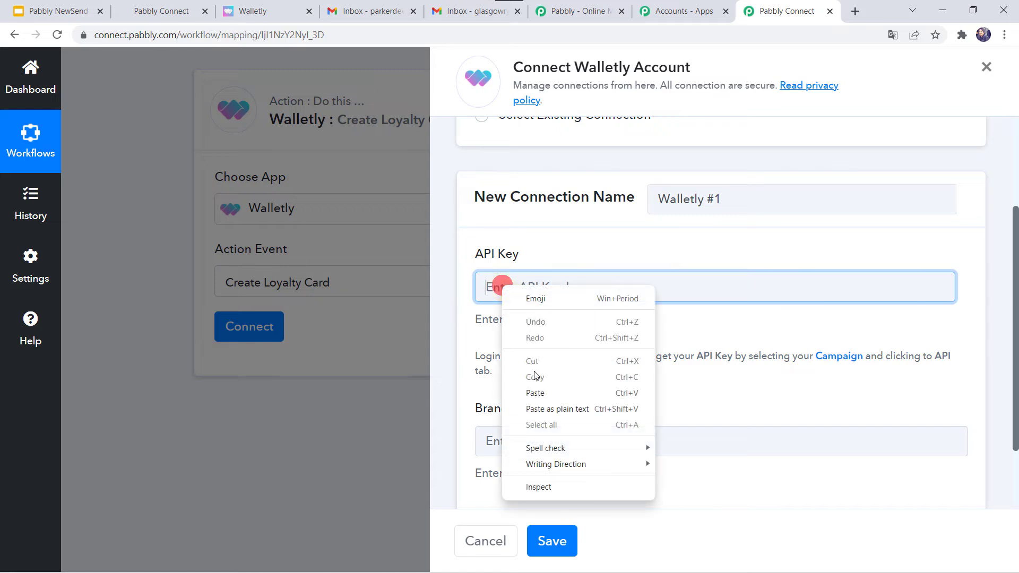
left_click(535, 393)
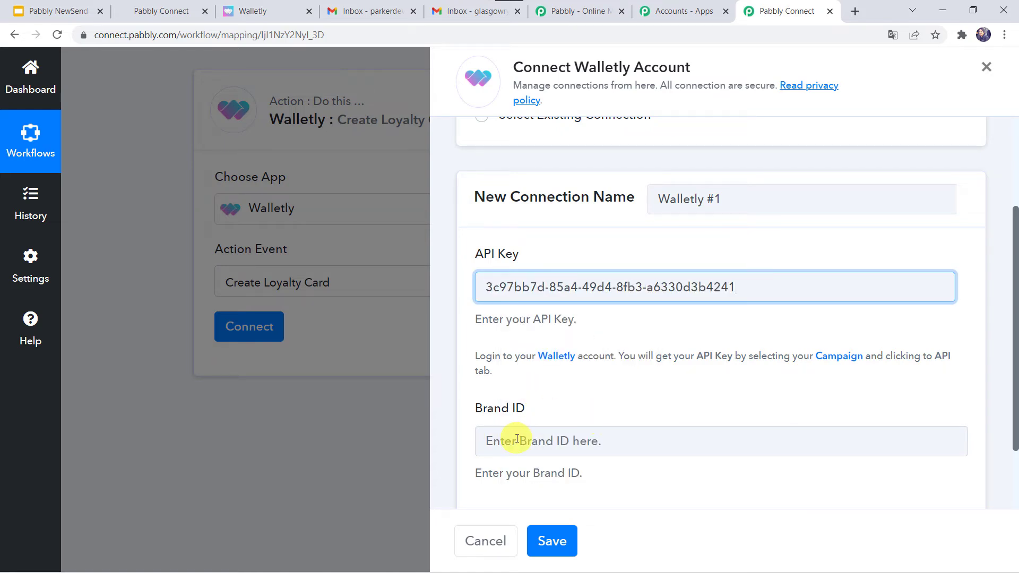
- Copy the Brand ID from Walletly into the Pabbly Connect connection's Brand ID field and save the connection
left_click(254, 10)
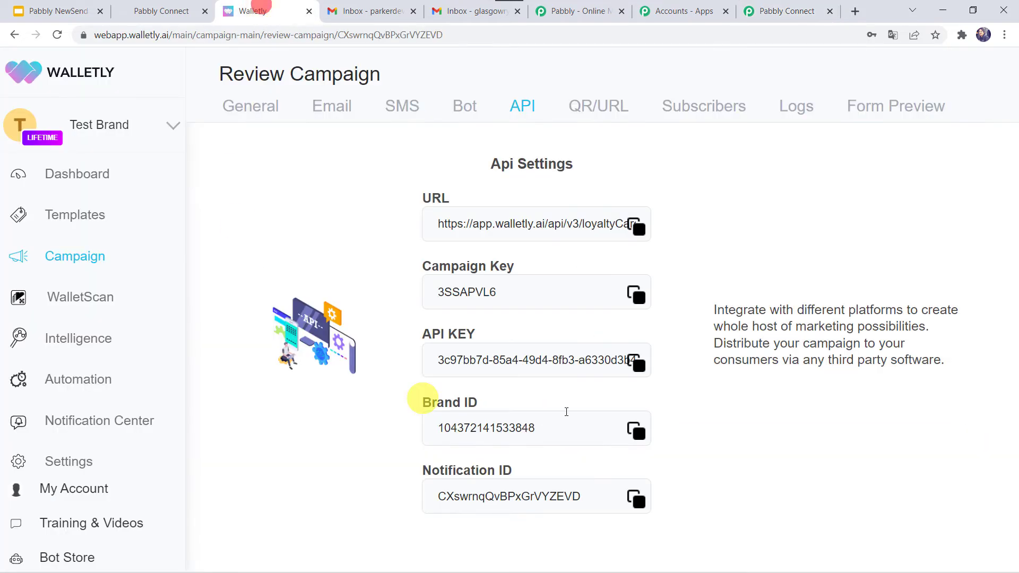
left_click(635, 431)
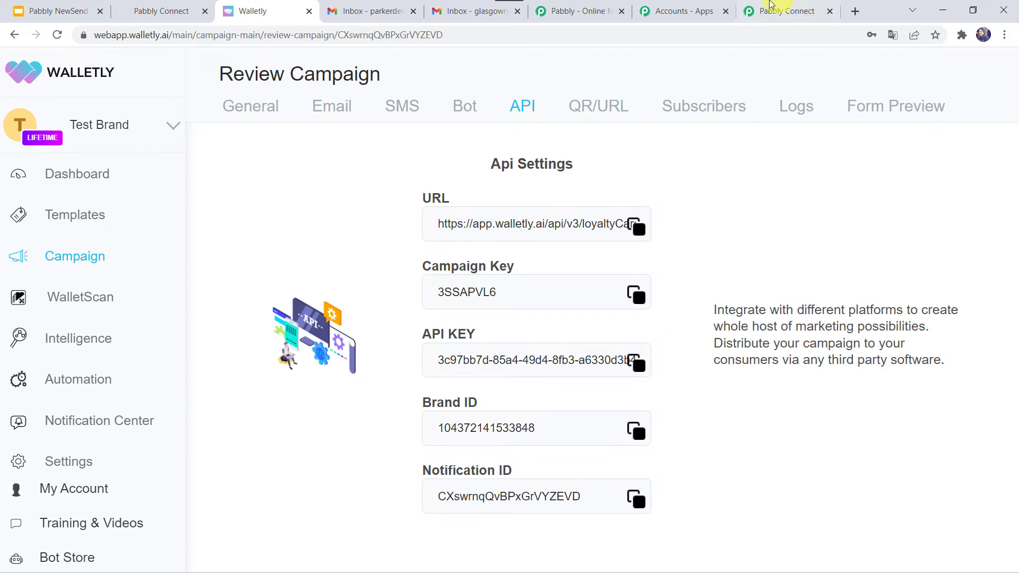
left_click(795, 19)
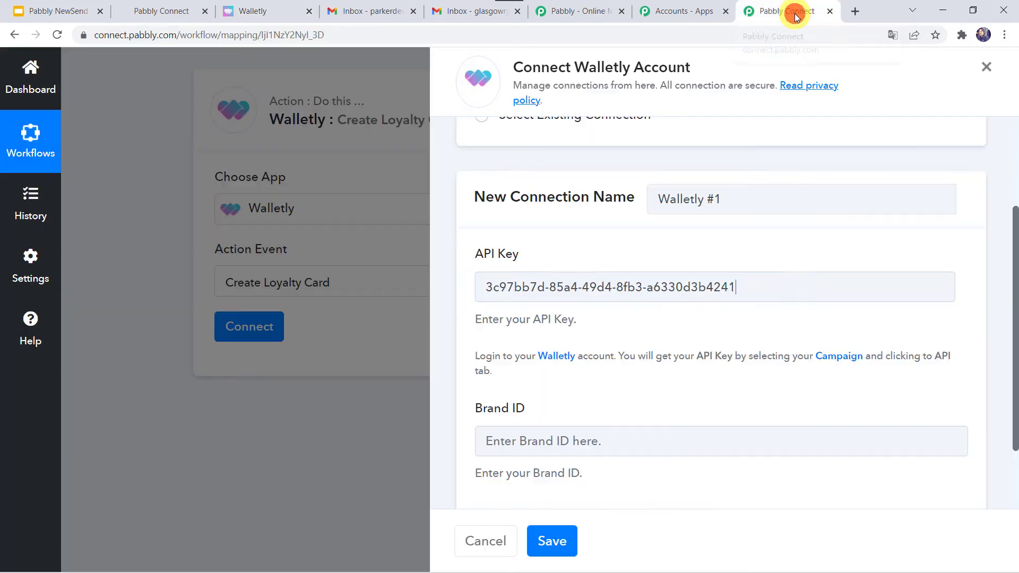
left_click(526, 450)
right_click(527, 450)
left_click(577, 341)
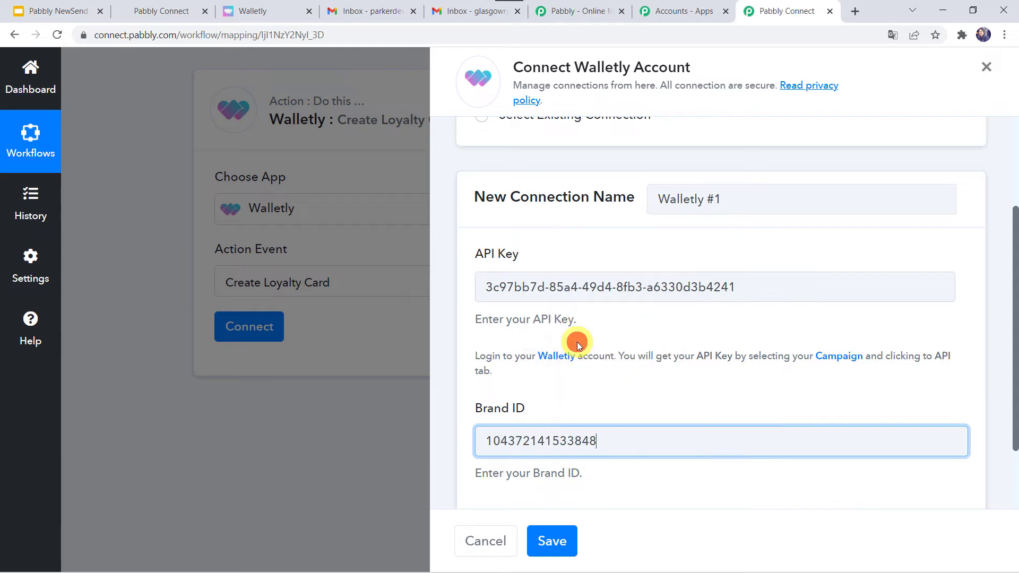
left_click(562, 540)
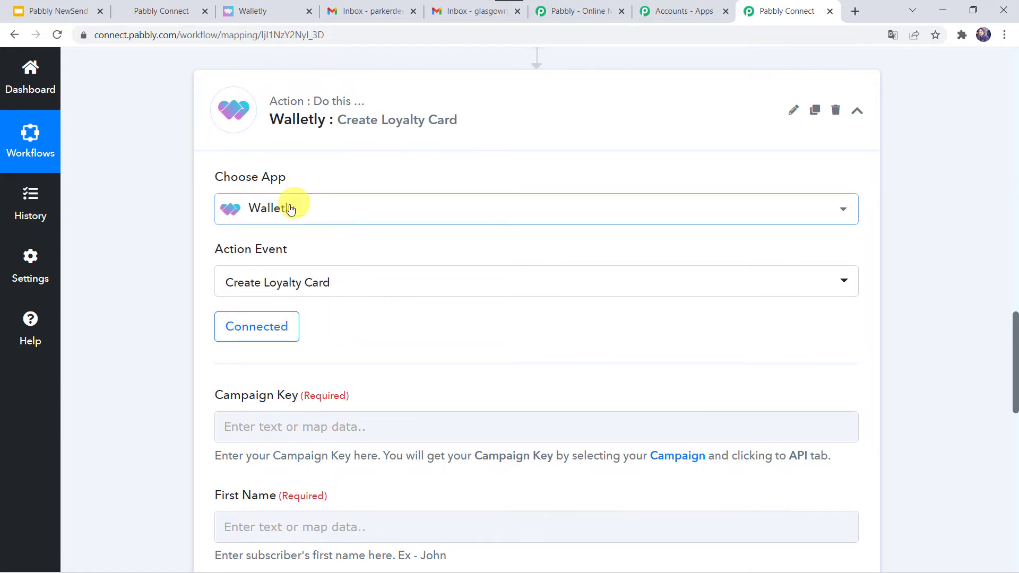
- Copy the Campaign Key from Walletly's API settings and paste it into the Create Loyalty Card action's Campaign Key field
scroll(412, 303, "down", 2)
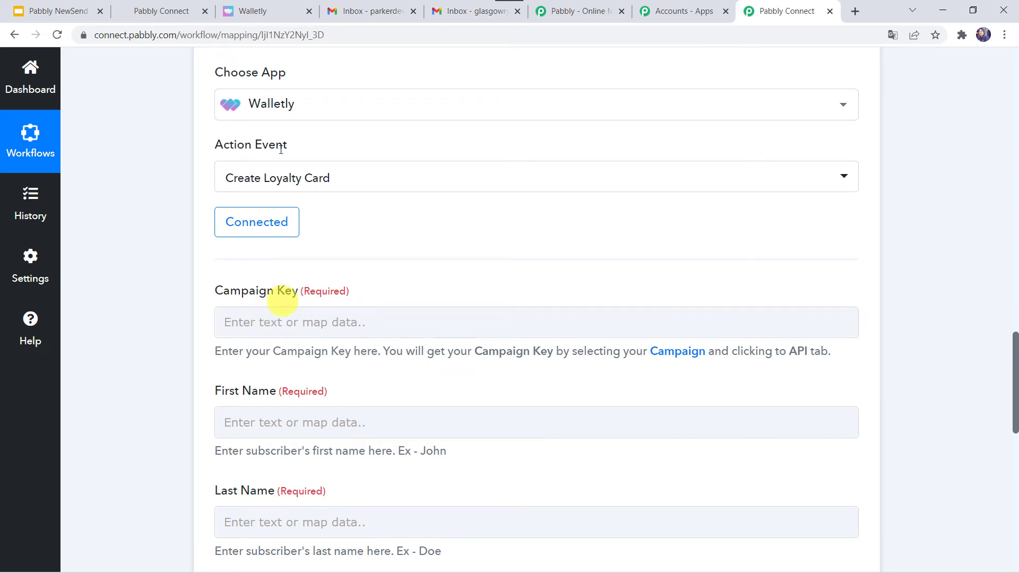
left_click(250, 11)
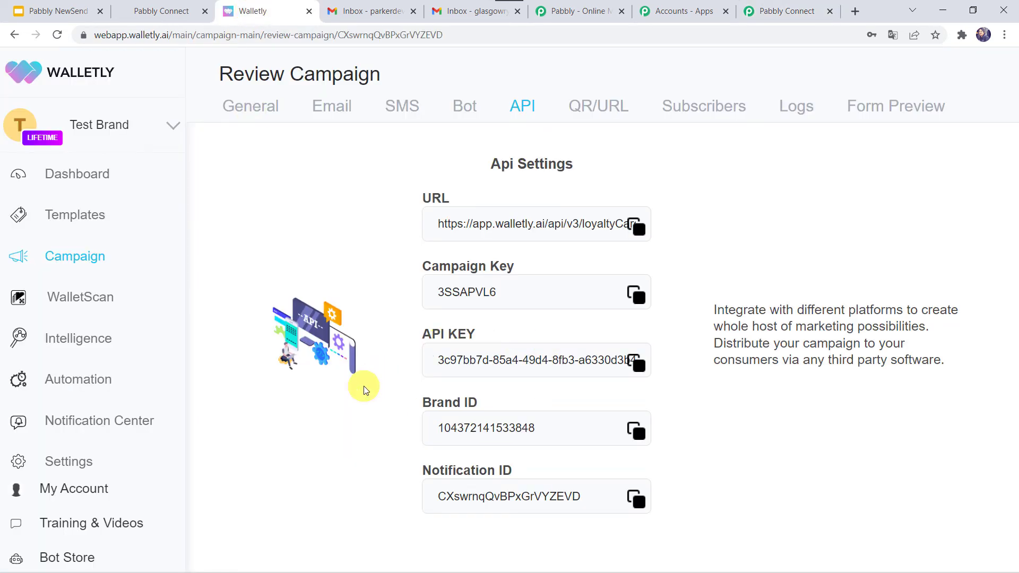
left_click(640, 300)
left_click(773, 8)
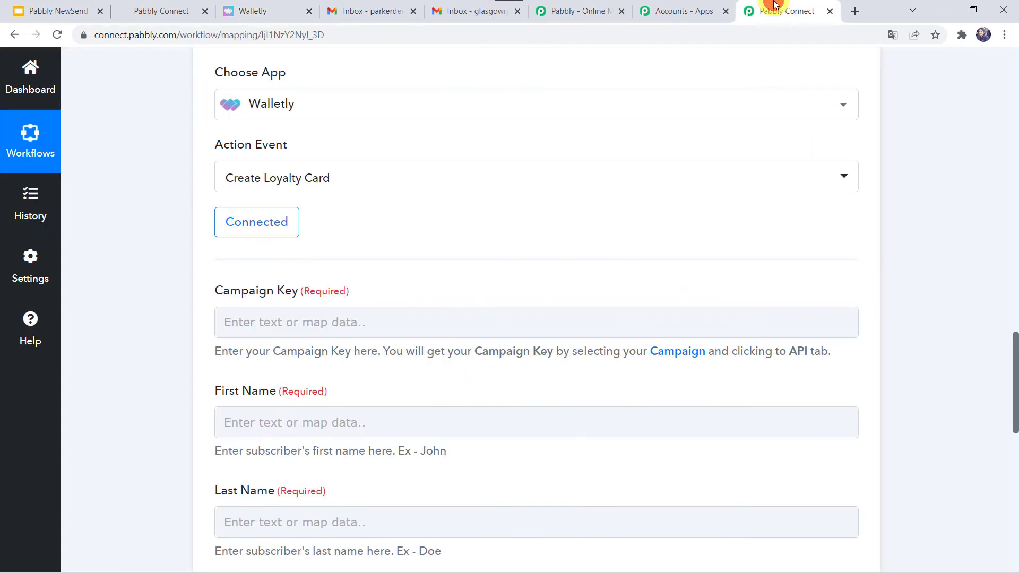
left_click(242, 321)
right_click(243, 321)
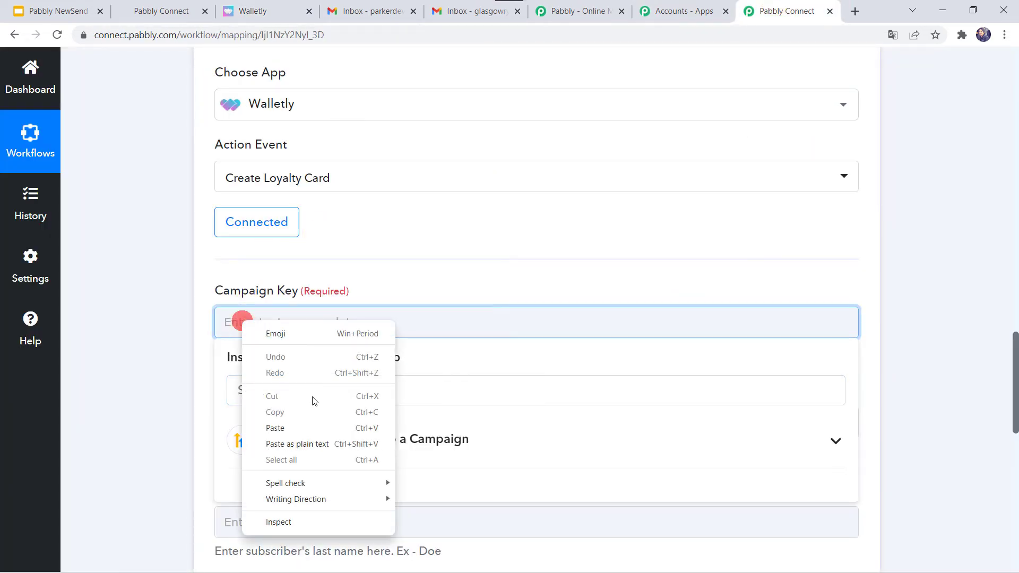
left_click(297, 428)
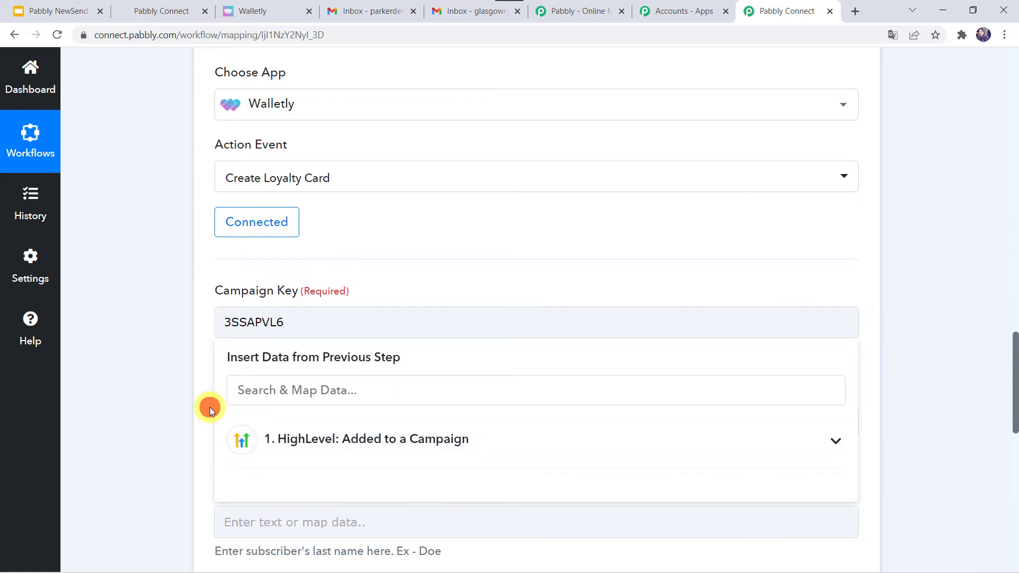
left_click(208, 406)
- Check the contact fields in the HighLevel response and map its First Name value to the loyalty card's First Name field
scroll(208, 407, "down", 3)
left_click(246, 383)
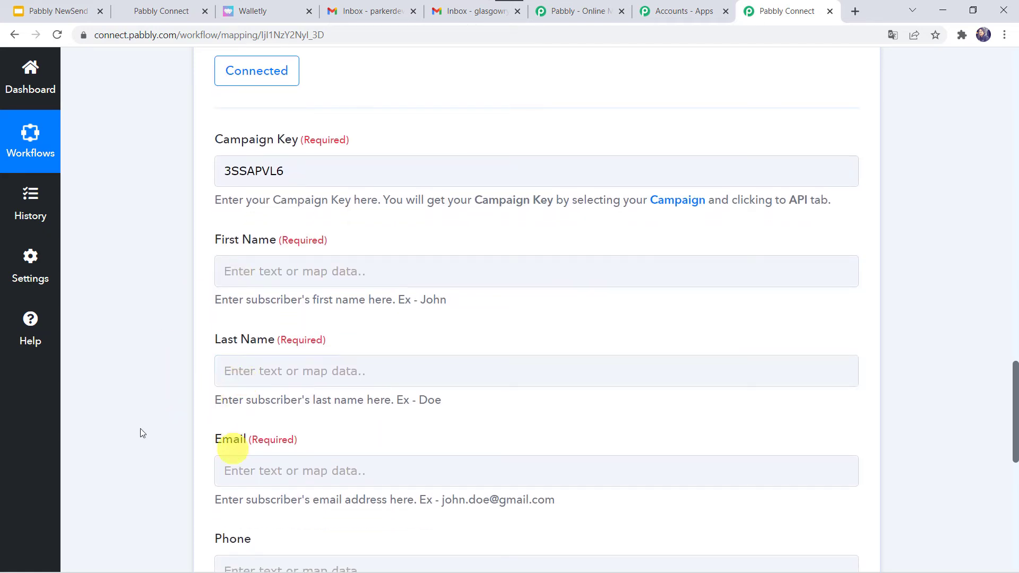
scroll(119, 229, "up", 10)
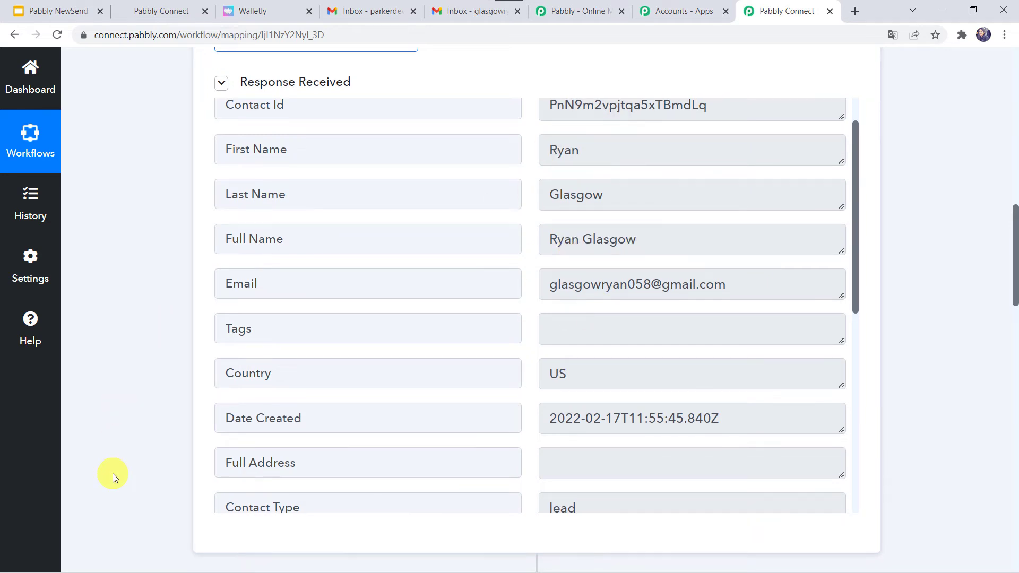
scroll(113, 473, "down", 15)
left_click(238, 257)
left_click(238, 258)
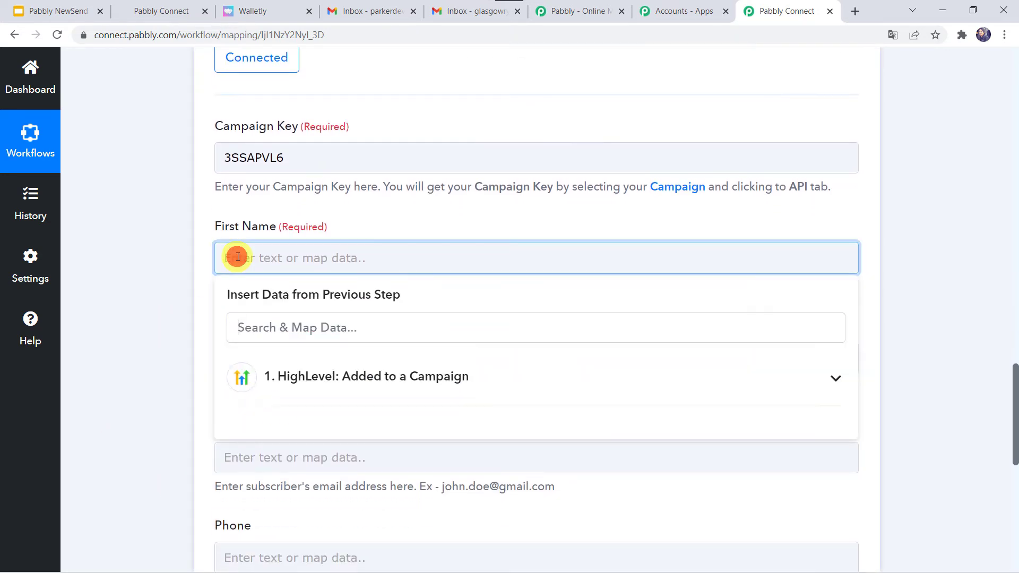
left_click(289, 378)
type("ry")
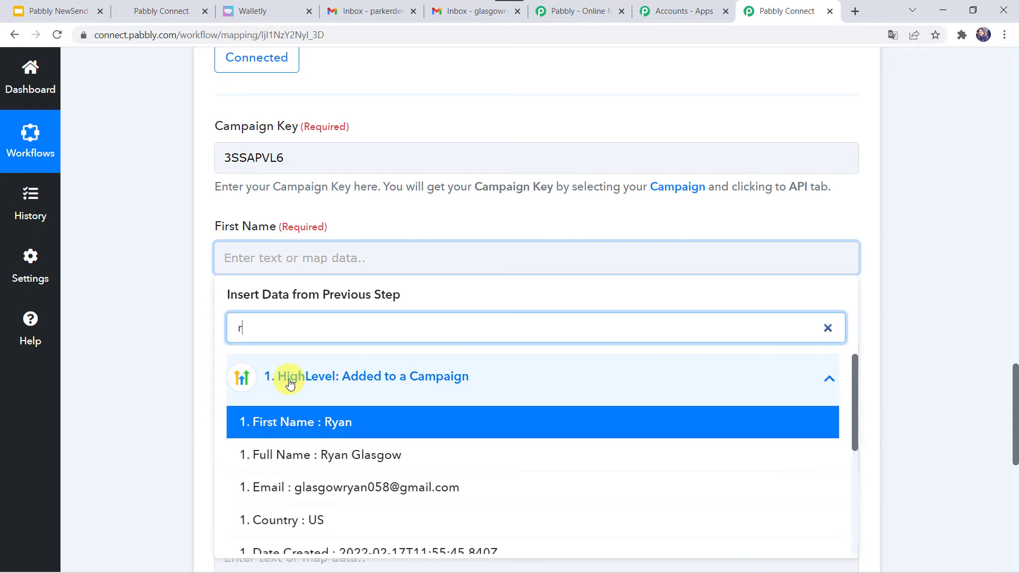
left_click(335, 434)
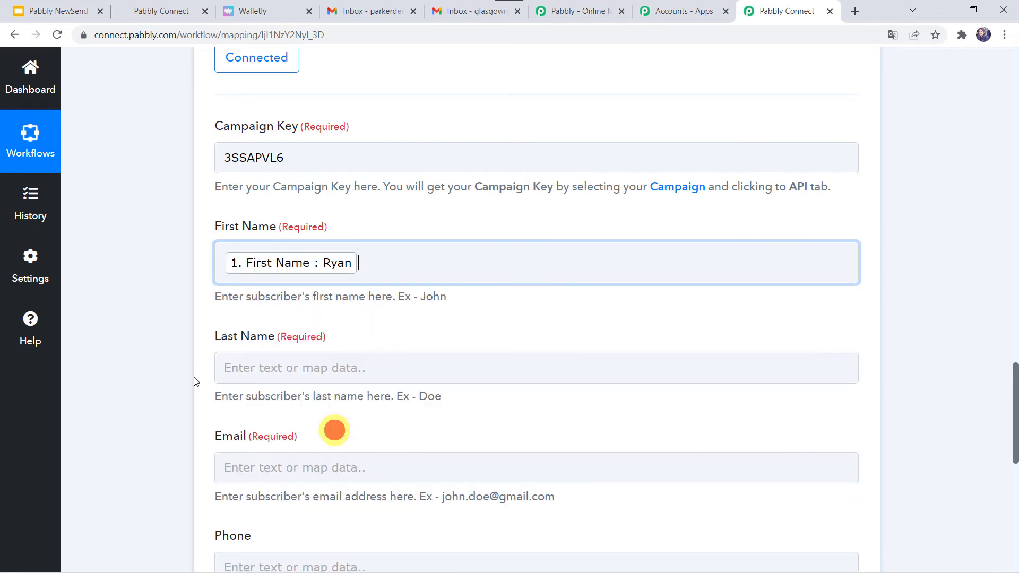
- Map the Last Name value from the HighLevel step to the loyalty card's Last Name field
scroll(148, 372, "down", 3)
left_click(240, 244)
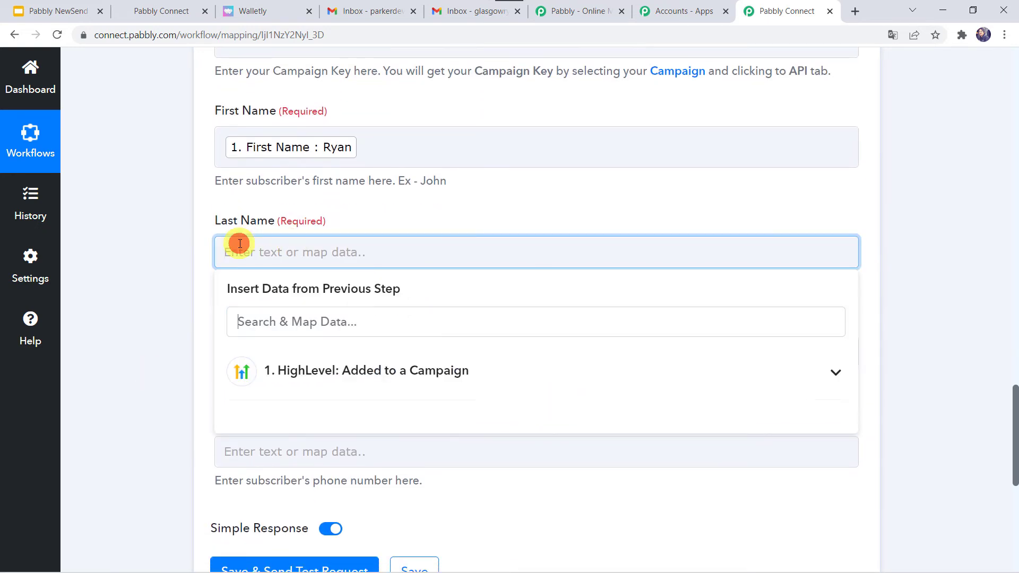
left_click(253, 311)
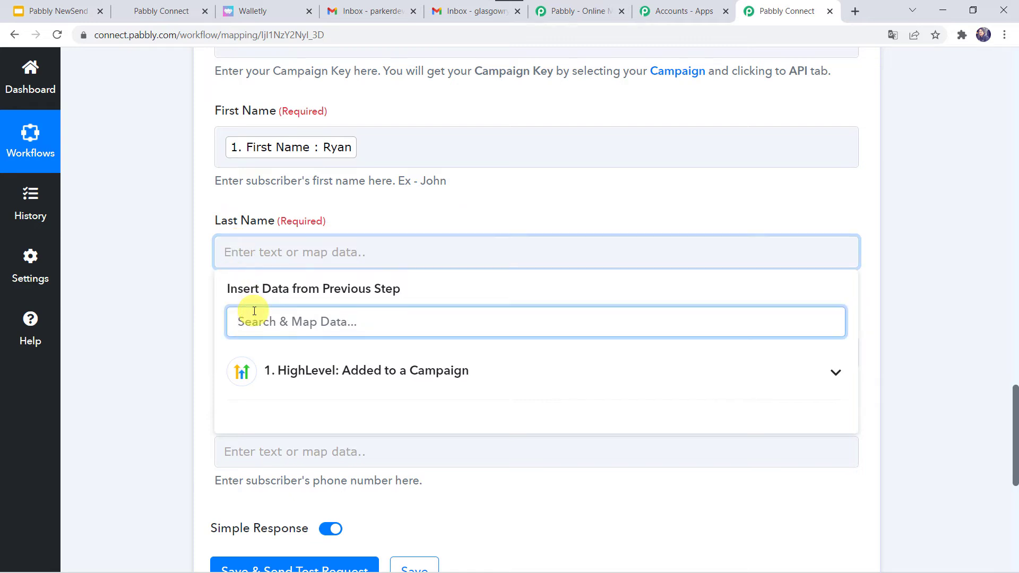
type("glaa")
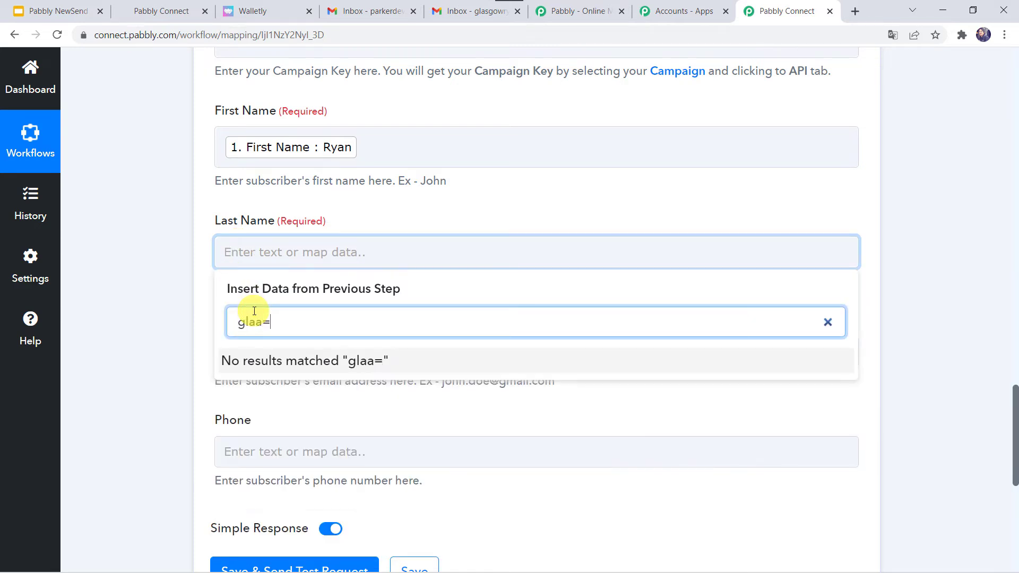
key("BackSpace")
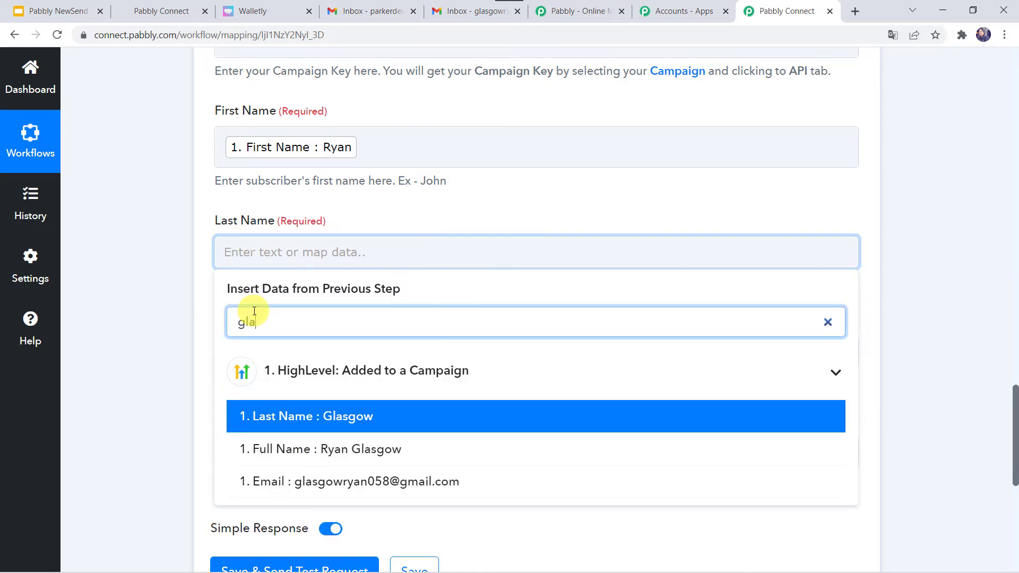
left_click(340, 419)
left_click(175, 329)
- Map the Email value from the HighLevel step to the loyalty card's Email field
scroll(175, 329, "down", 2)
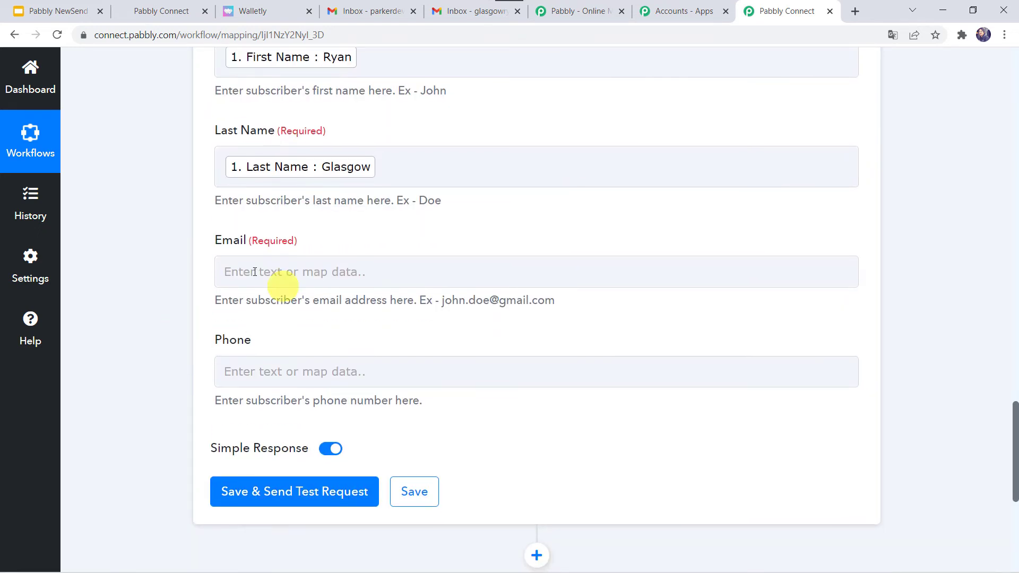
left_click(246, 271)
left_click(292, 393)
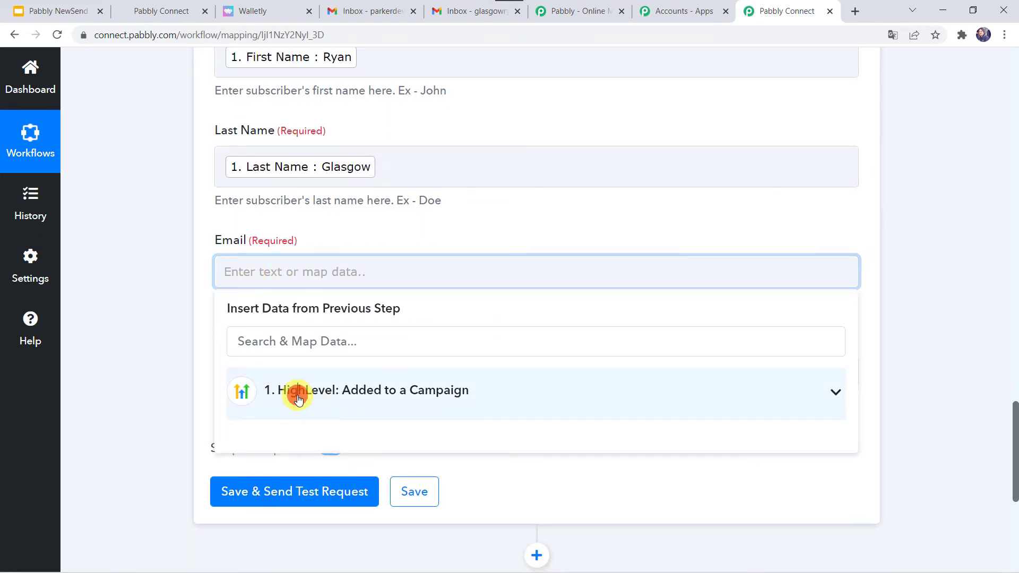
type("@")
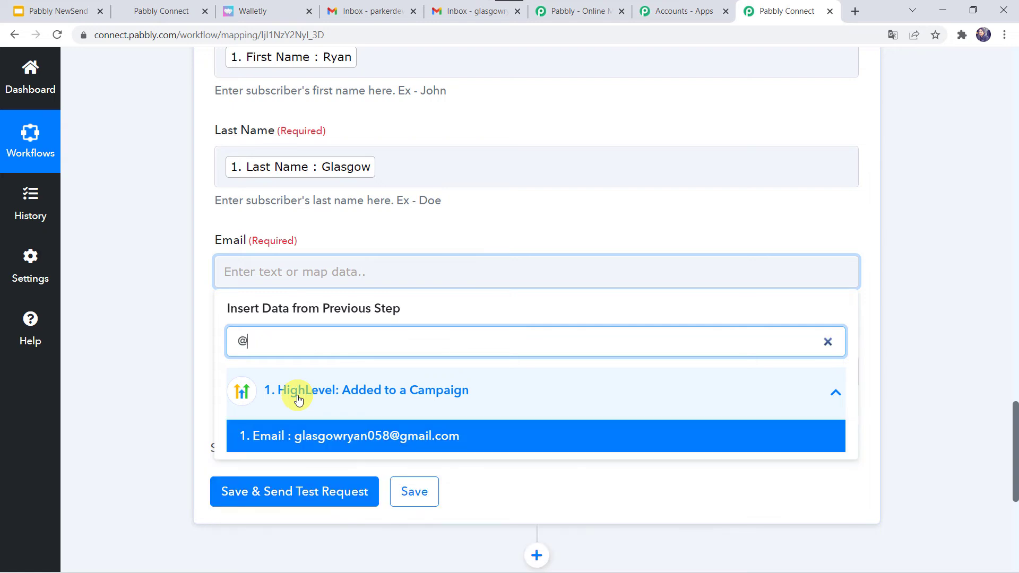
left_click(296, 434)
left_click(182, 346)
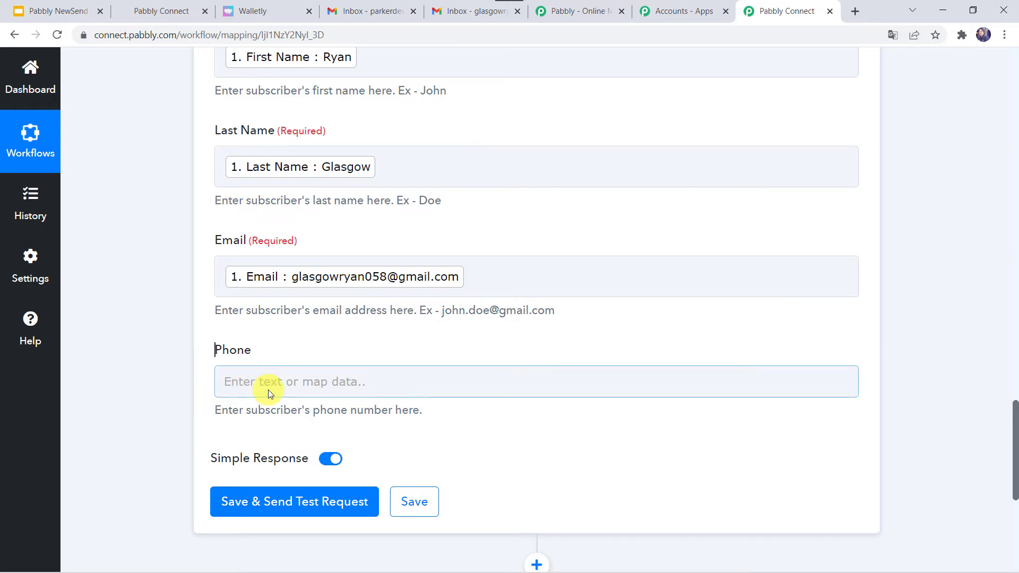
- Leave Phone empty, save the Create Loyalty Card action with a test request, and review the received response
scroll(268, 389, "down", 1)
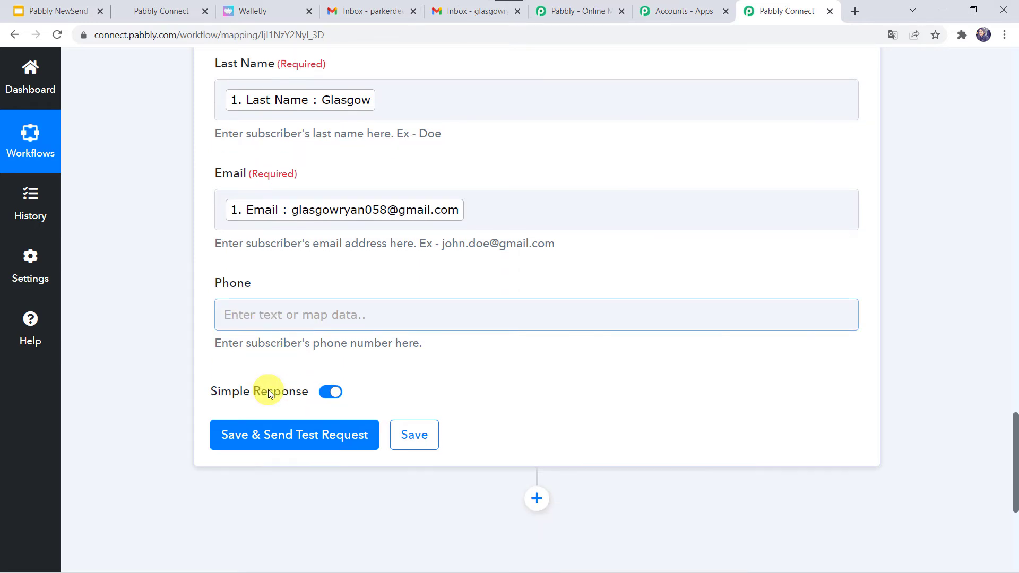
left_click(294, 442)
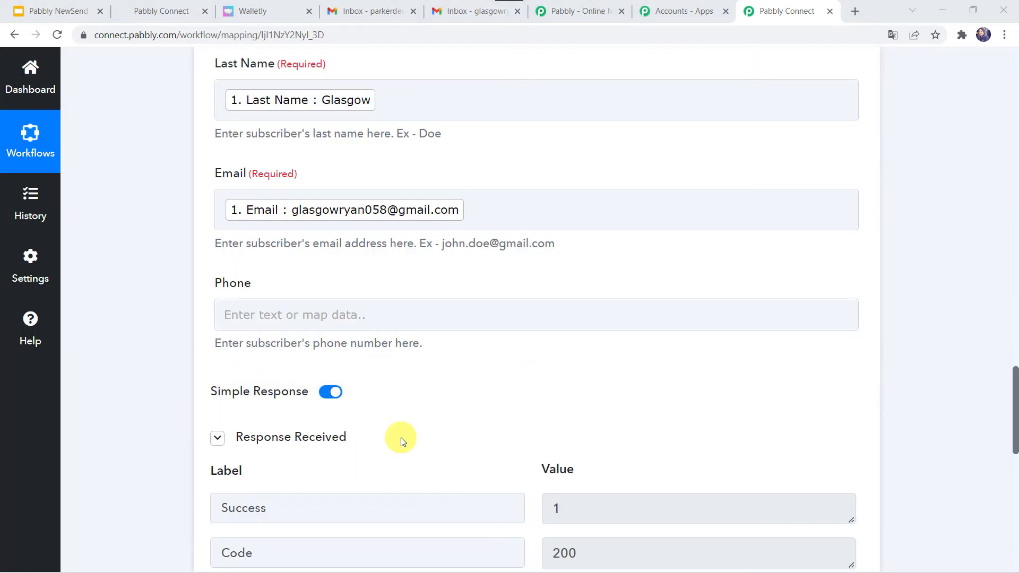
scroll(400, 438, "down", 5)
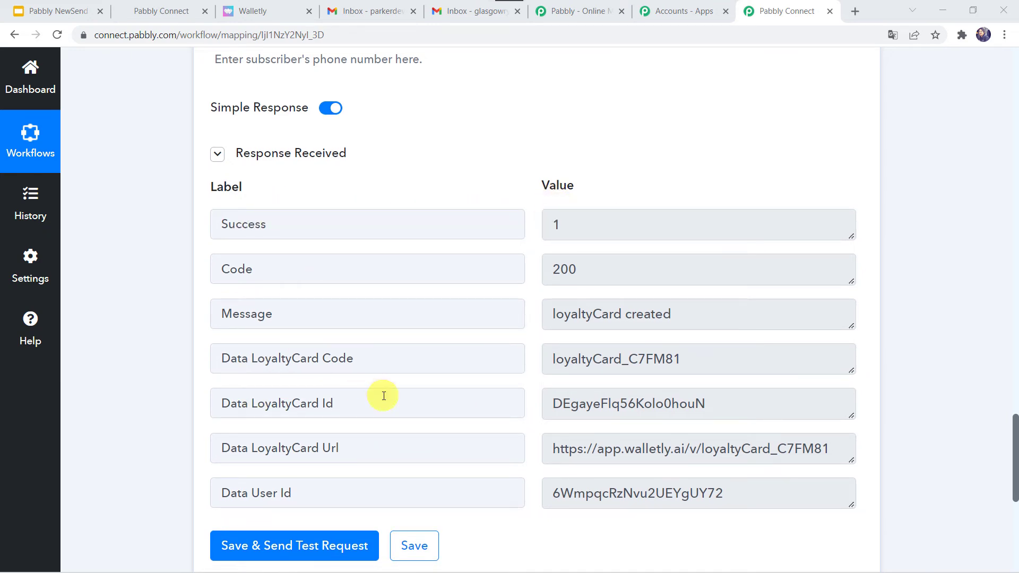
- Enlarge the Data LoyaltyCard Url response value, and add a Gmail action step with the Send Email event below the Walletly step
scroll(383, 394, "down", 1)
scroll(382, 394, "down", 1)
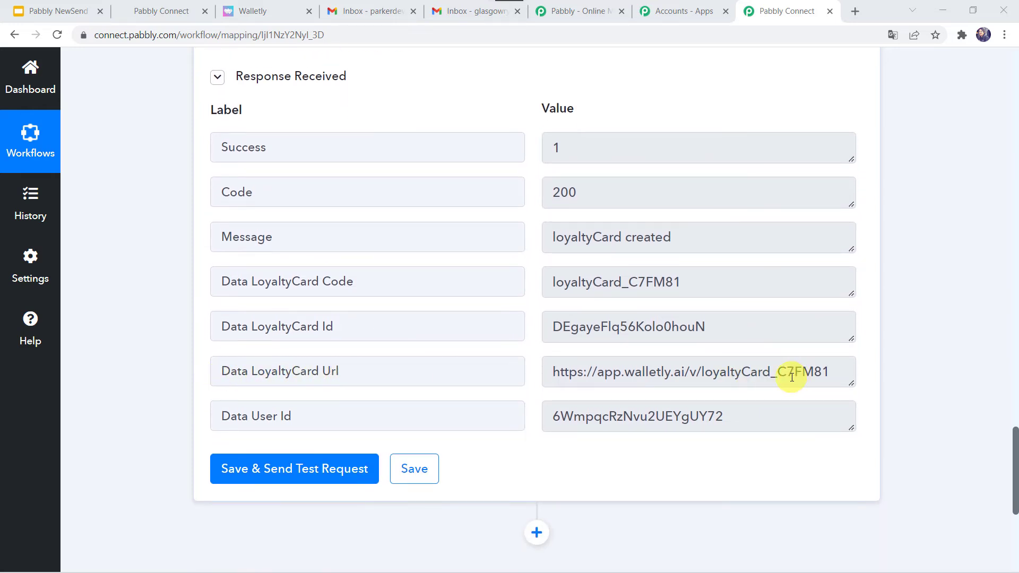
left_click_drag(850, 383, 851, 414)
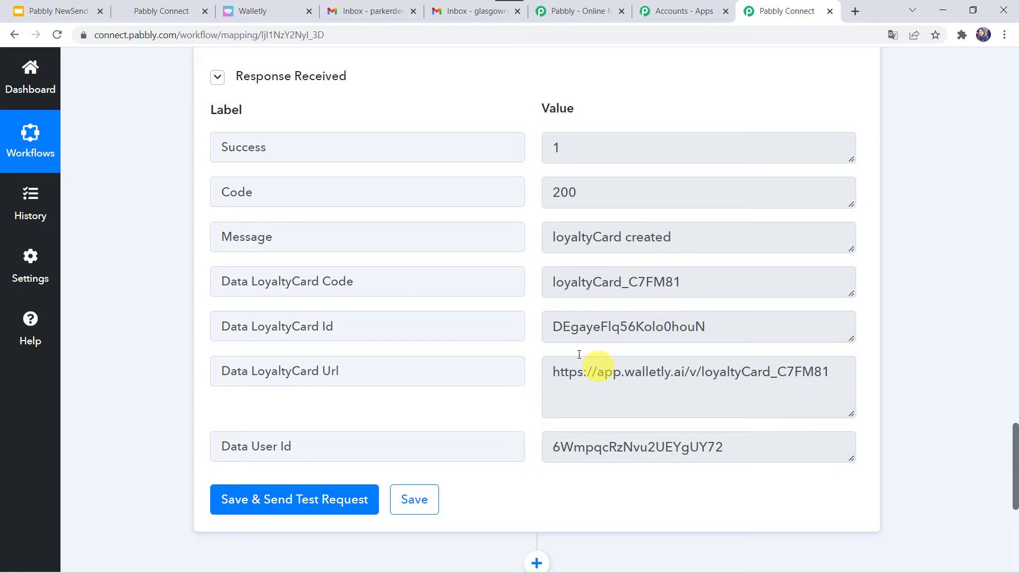
scroll(152, 416, "down", 6)
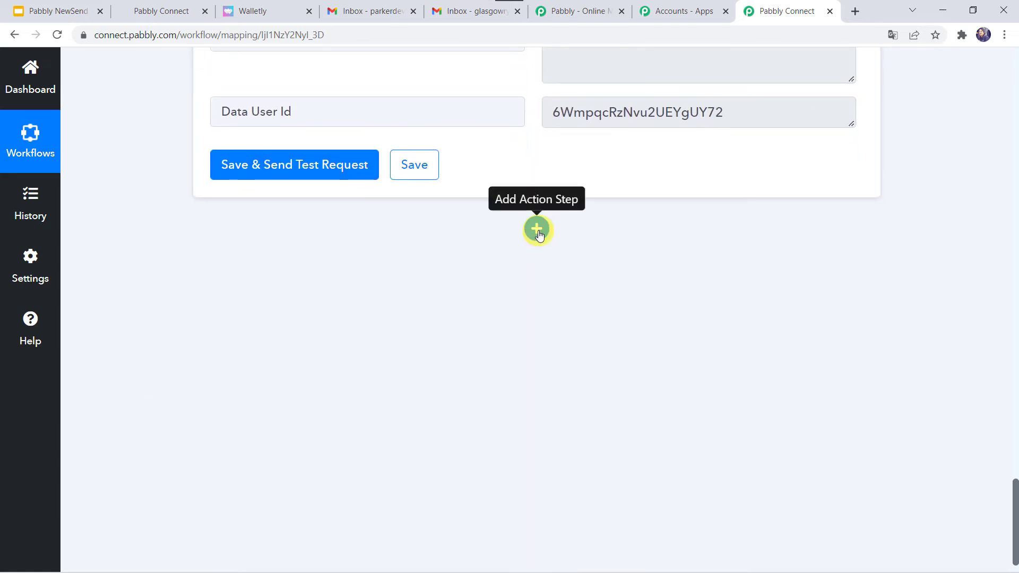
left_click(537, 229)
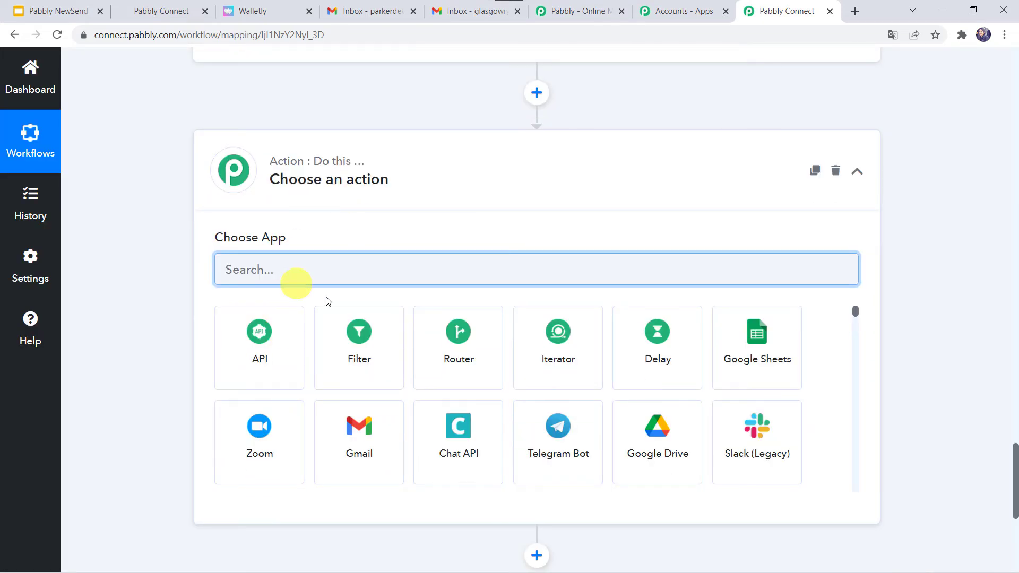
left_click(335, 443)
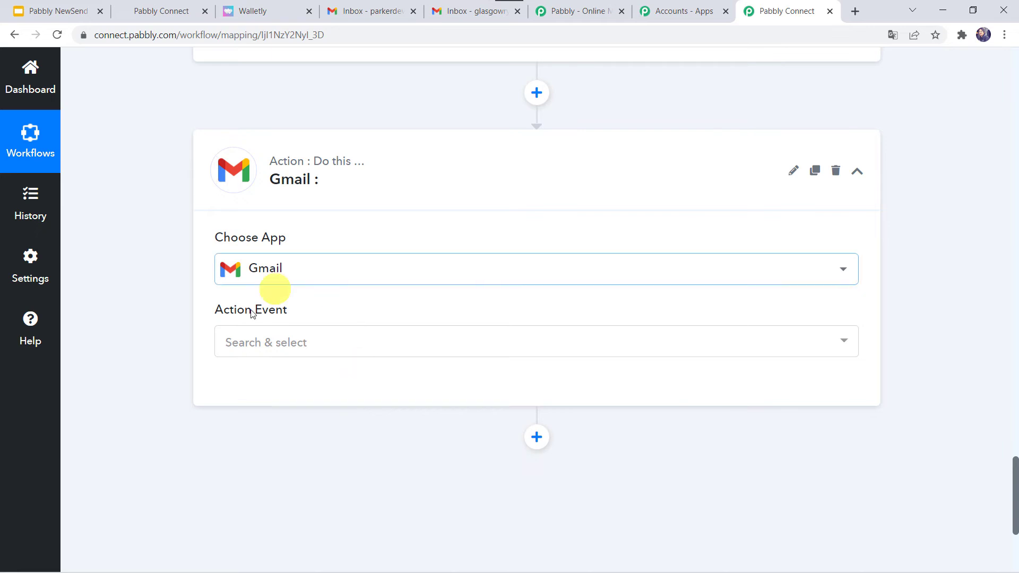
left_click(246, 344)
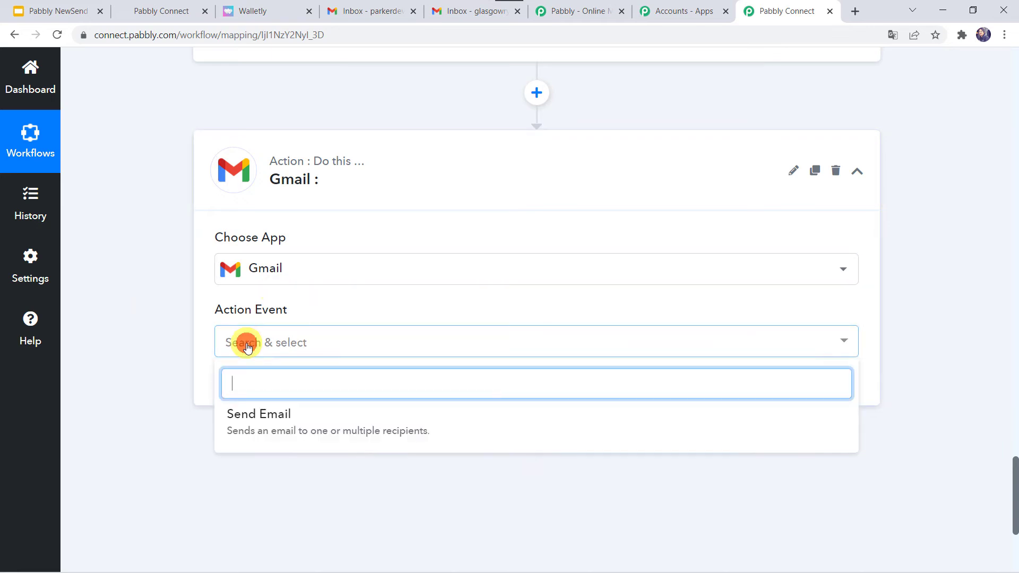
left_click(256, 417)
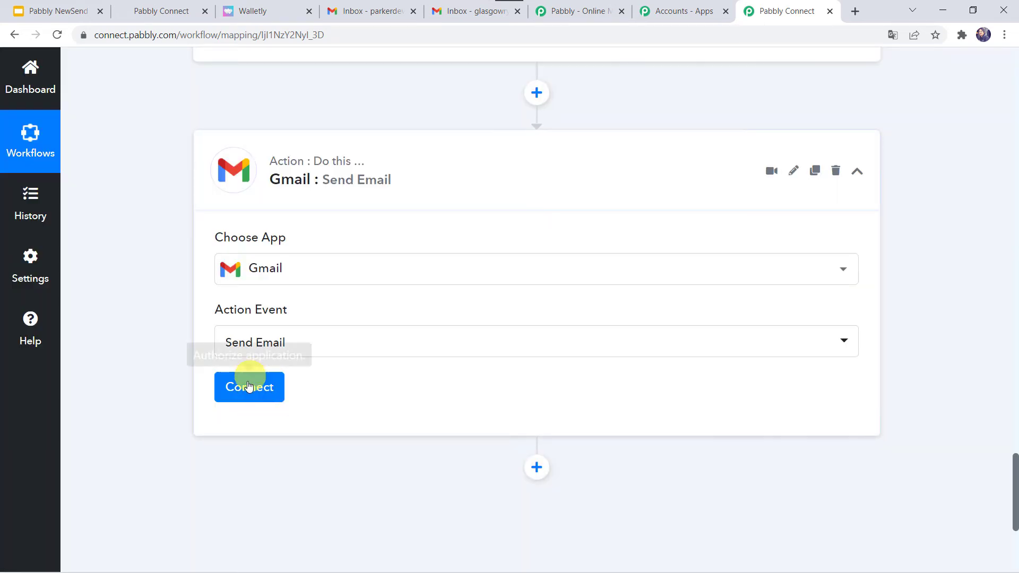
- Connect the Gmail action through a new connection, choosing the sender's Google account and granting Pabbly Connect the requested access
left_click(249, 387)
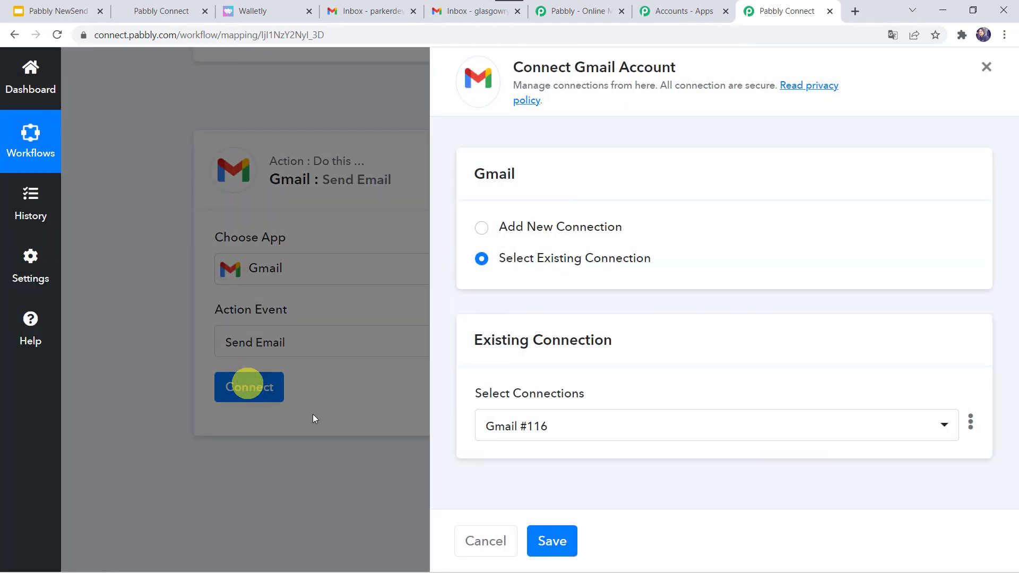
left_click(531, 227)
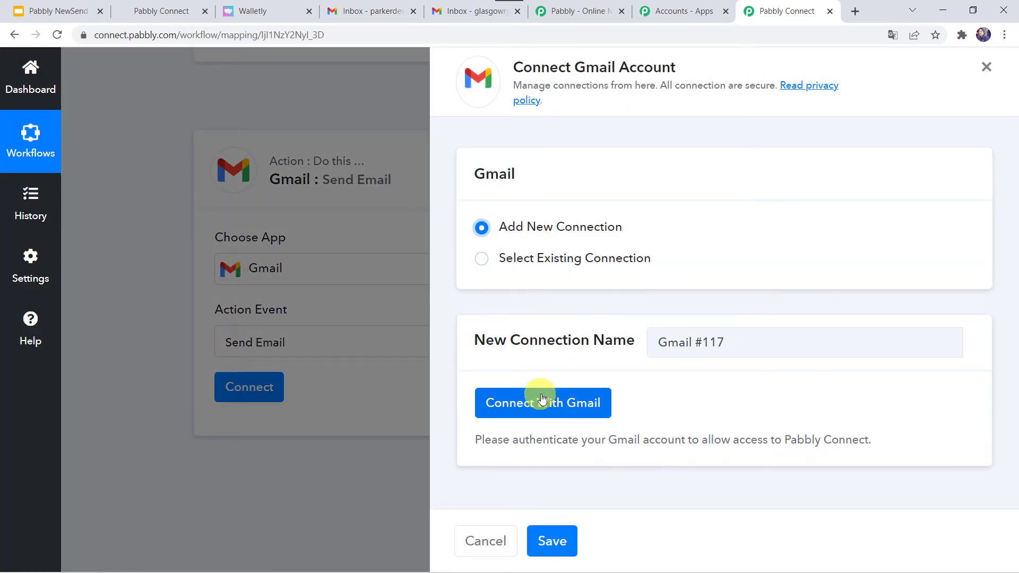
left_click(528, 403)
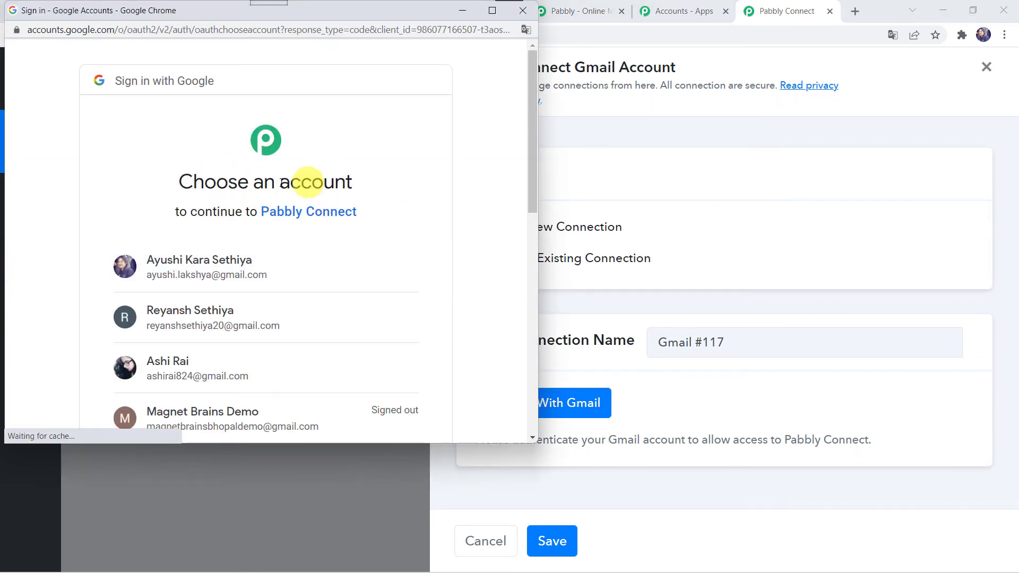
left_click(190, 362)
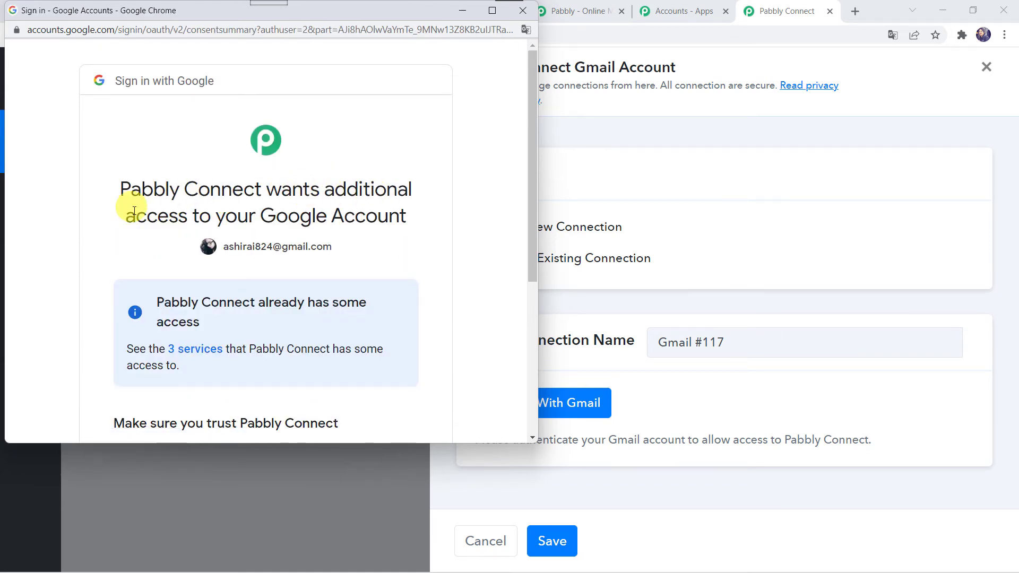
scroll(271, 373, "down", 5)
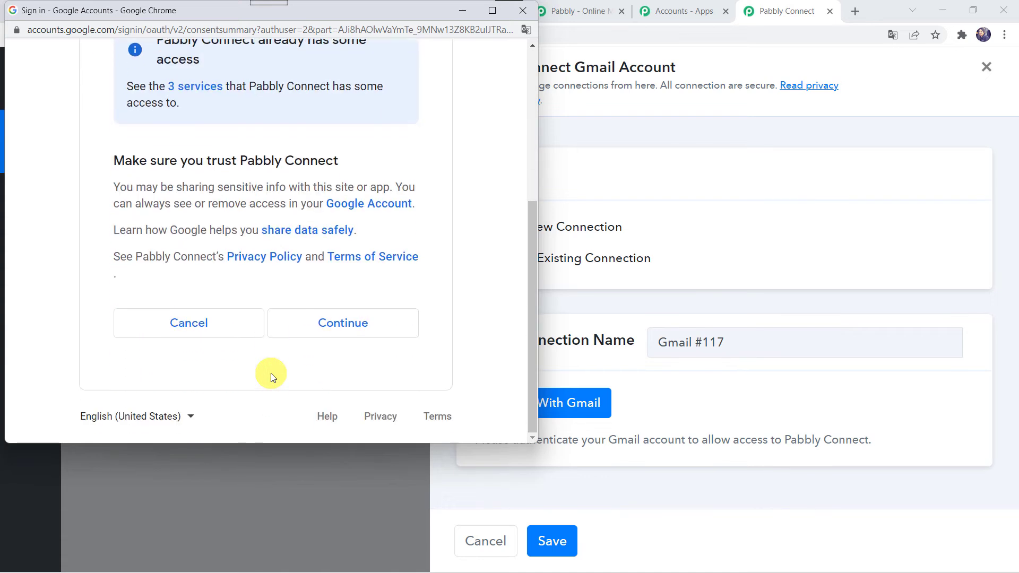
left_click(329, 329)
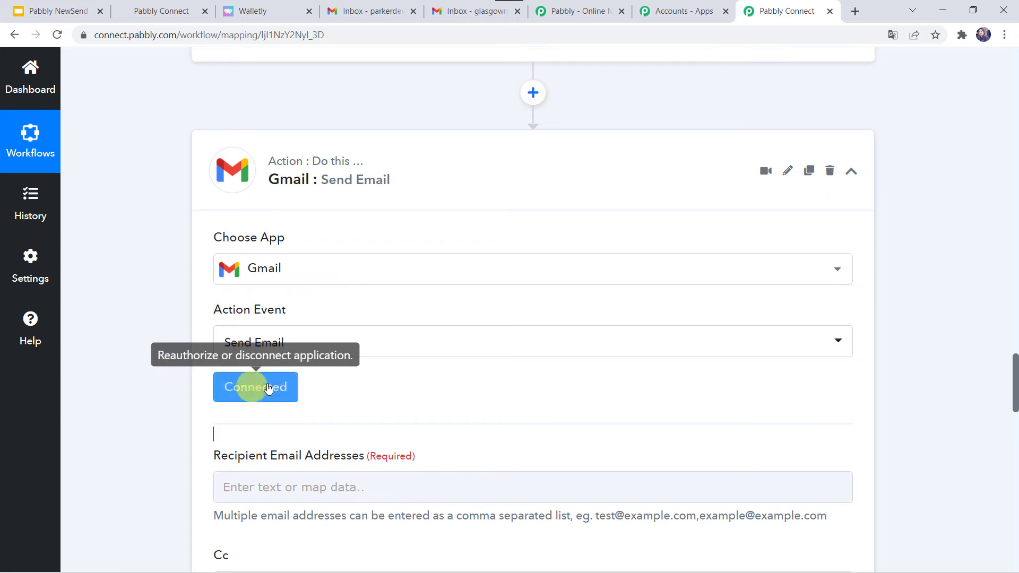
- Map the Email value from the HighLevel step to the Recipient Email Addresses field
scroll(371, 382, "down", 4)
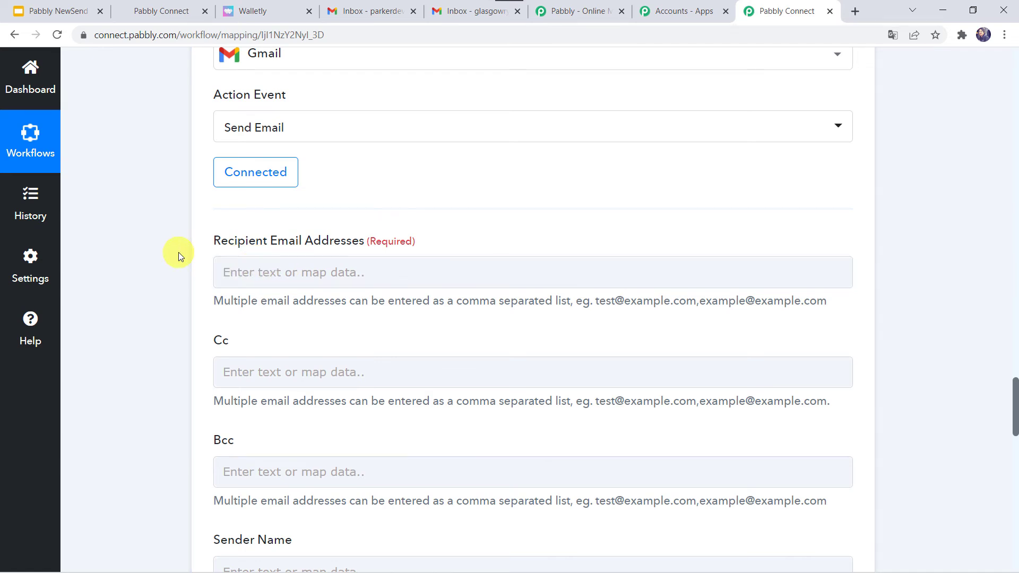
left_click(253, 274)
scroll(170, 379, "down", 1)
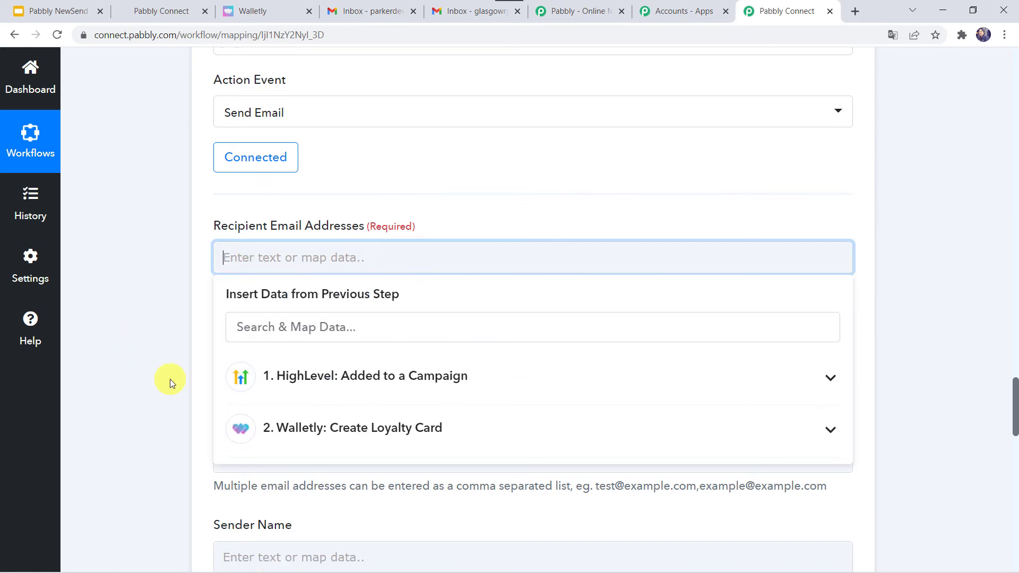
left_click(291, 353)
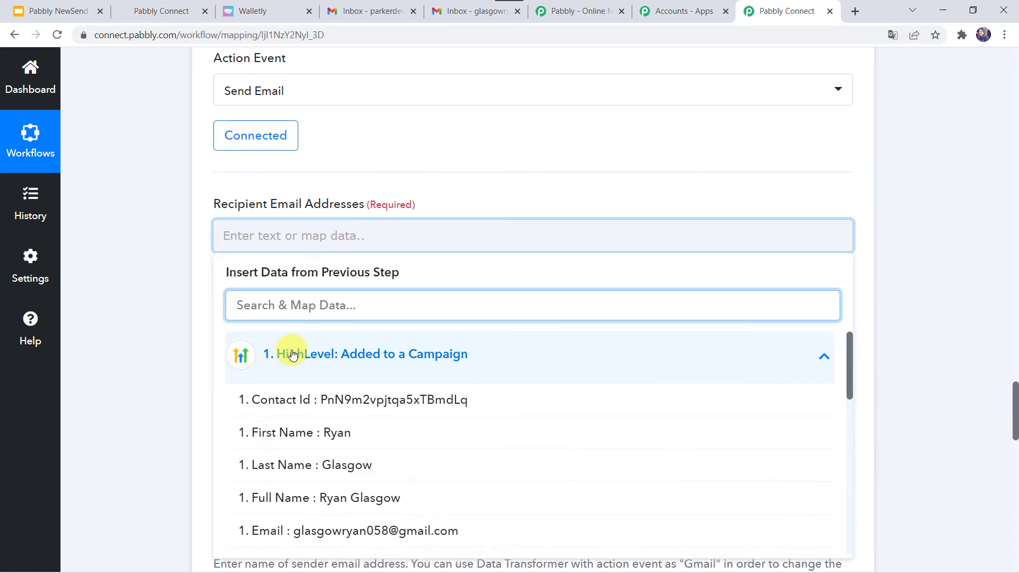
type("@")
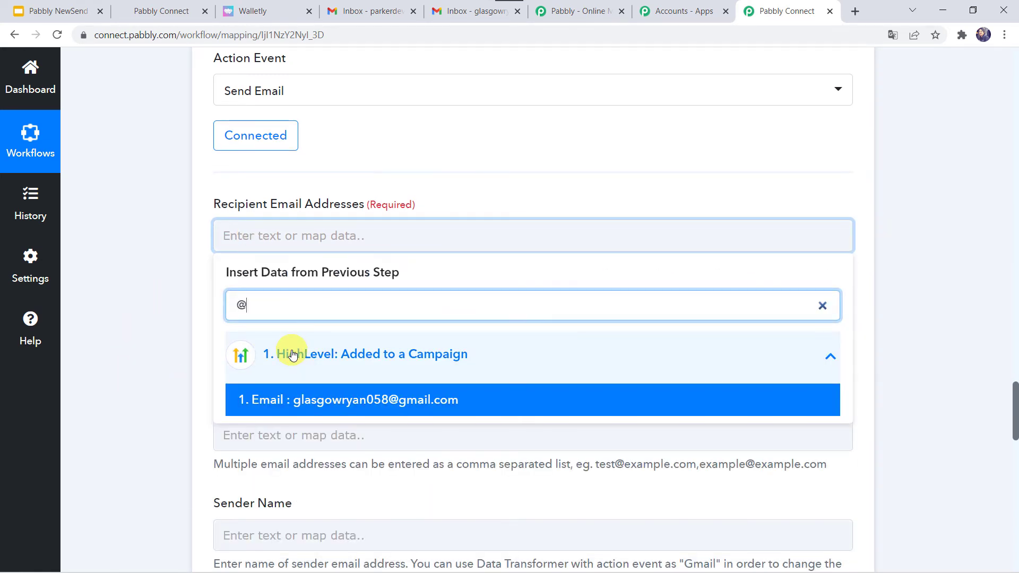
left_click(327, 401)
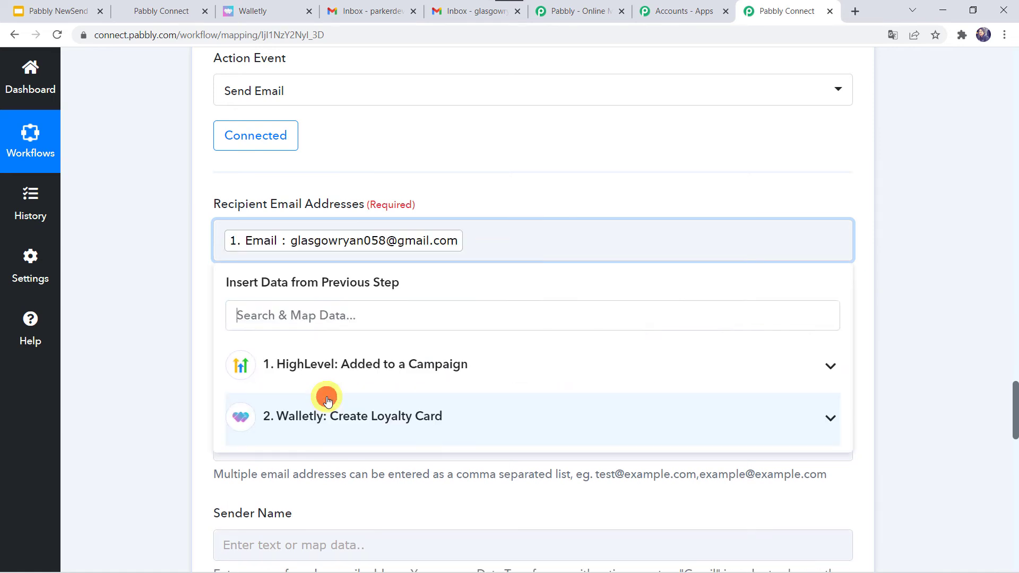
left_click(175, 348)
- Leave Cc and Bcc empty and set the Sender Name to GoHighLevel
scroll(176, 348, "down", 2)
scroll(175, 348, "down", 1)
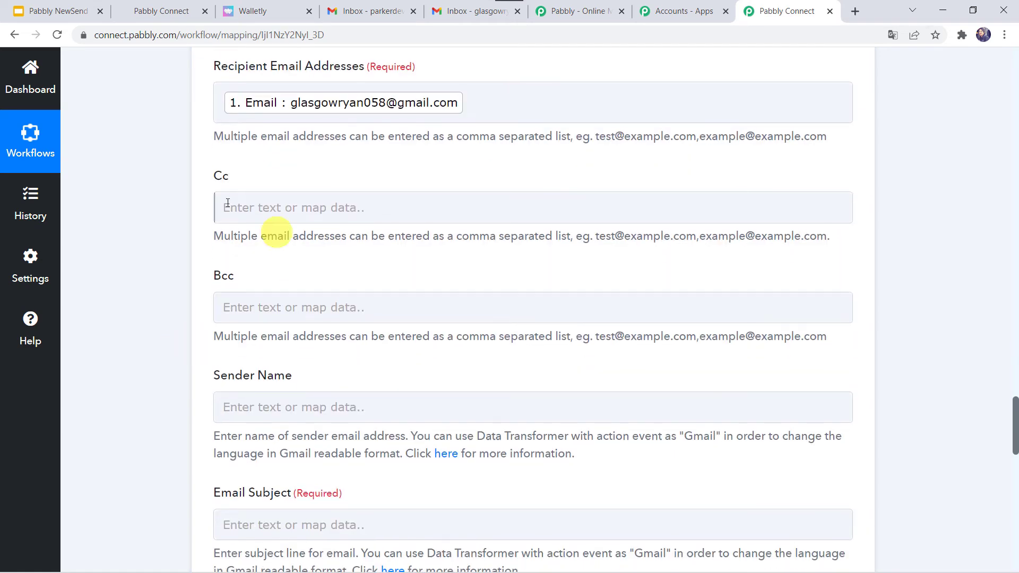
left_click(238, 312)
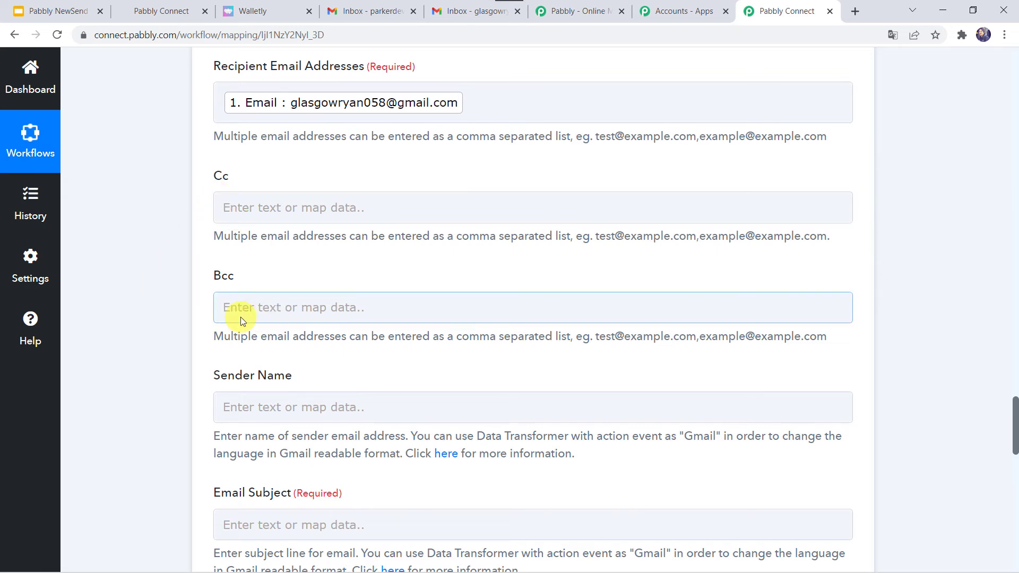
scroll(235, 312, "down", 2)
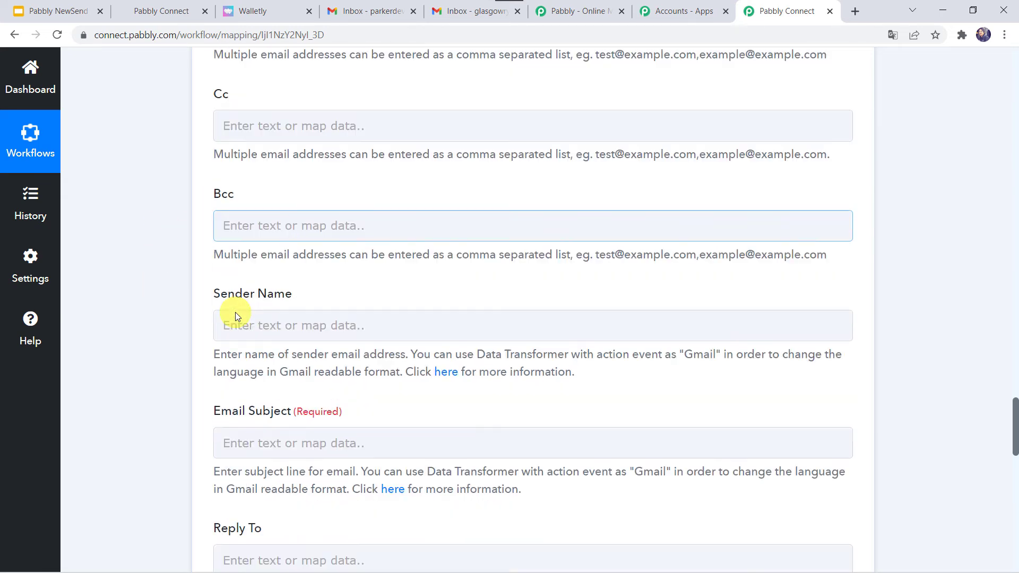
scroll(234, 312, "down", 2)
left_click(238, 250)
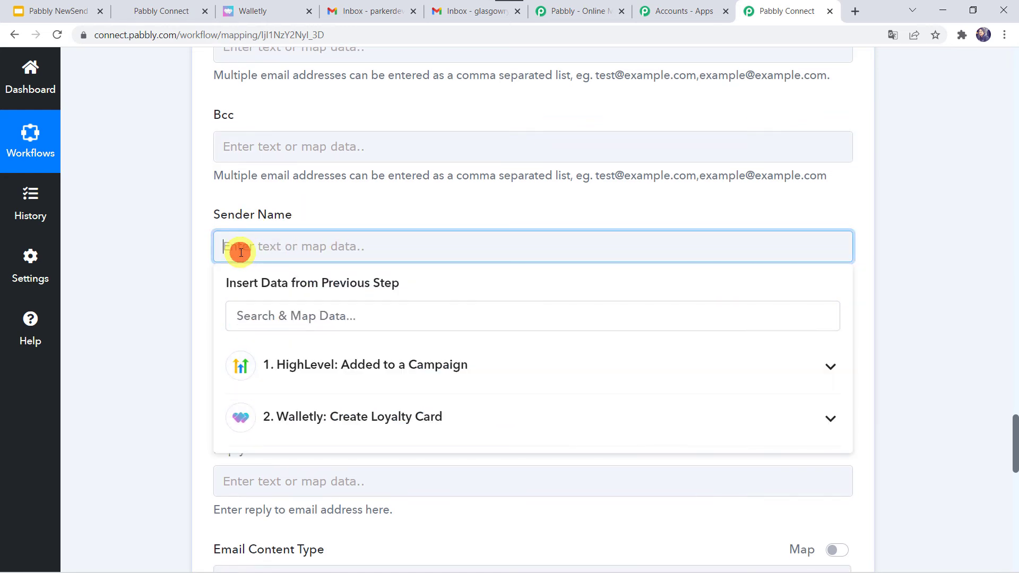
type("GoHighLevel")
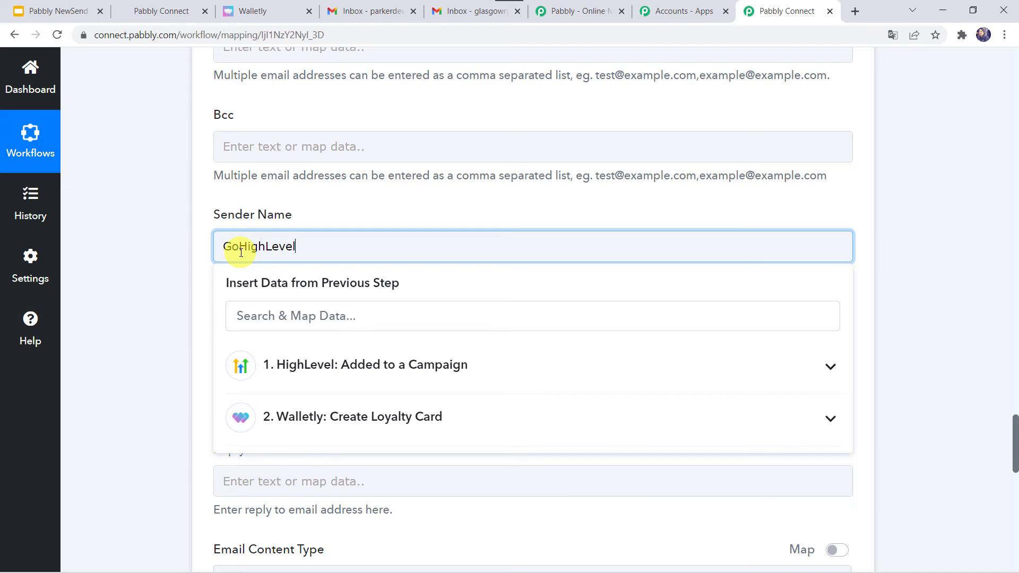
left_click(139, 305)
- Set the Email Subject to "Loyalty Card"
scroll(138, 305, "down", 3)
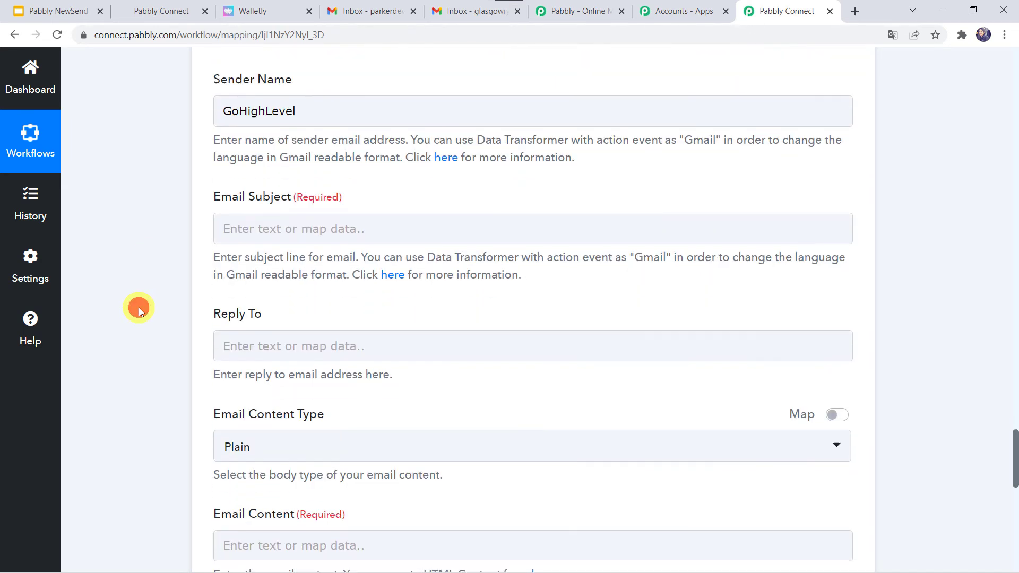
left_click(245, 224)
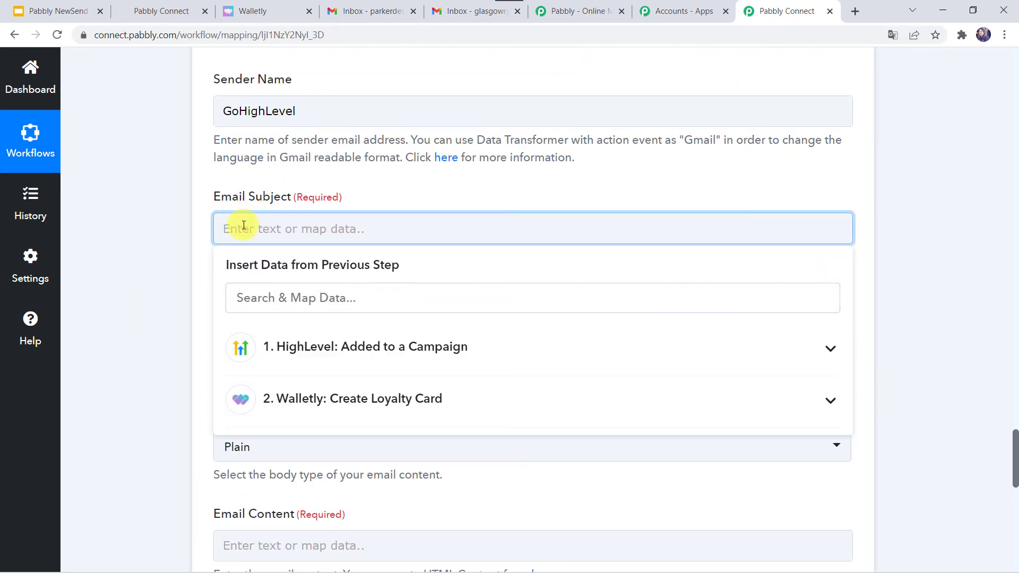
type("Loyalty Card")
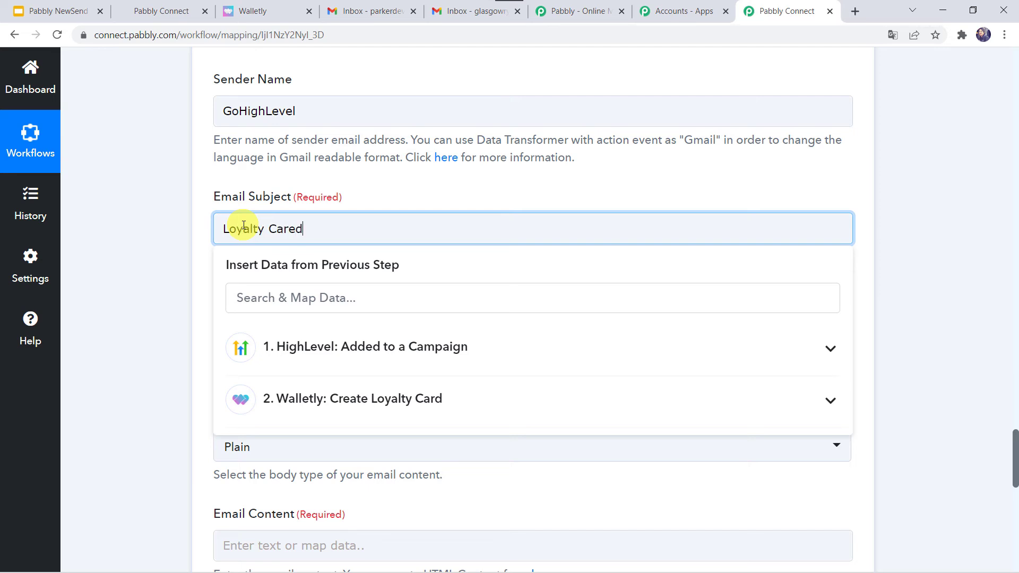
left_click(186, 333)
- Leave Reply To empty and choose Plain as the Email Content Type
scroll(175, 380, "down", 4)
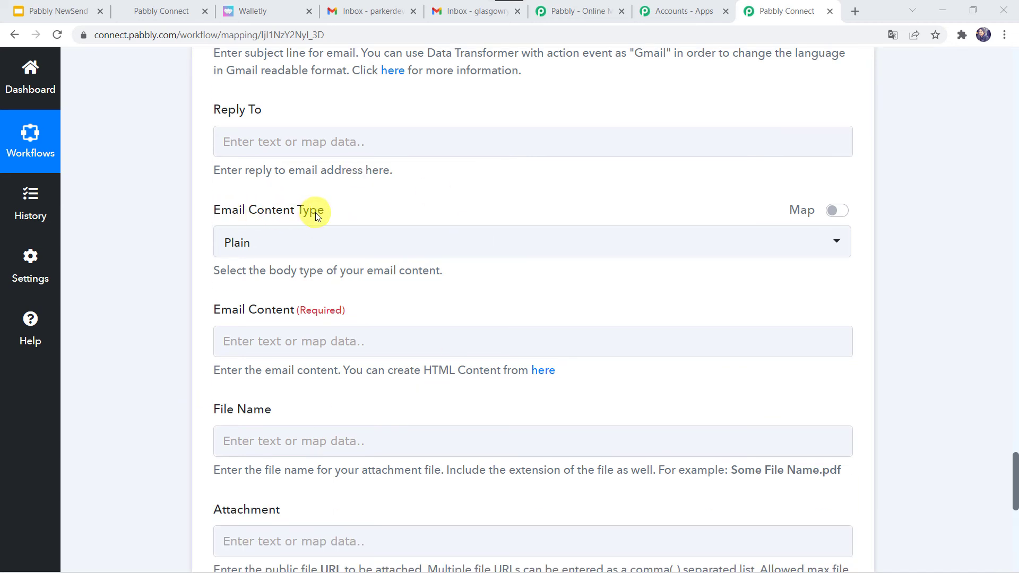
left_click(286, 254)
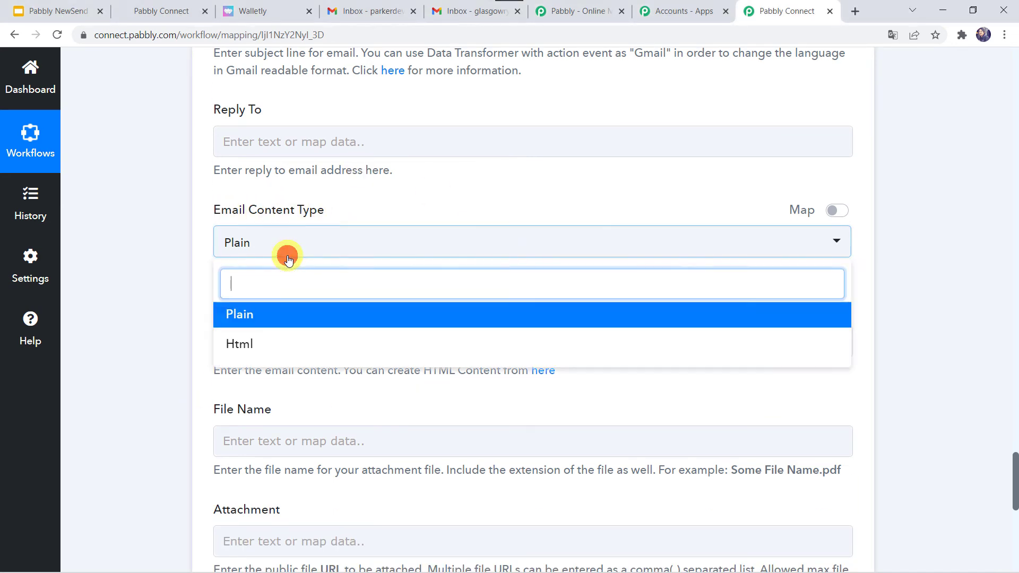
left_click(248, 314)
left_click(163, 291)
- Write the Email Content: "Hello", the mapped HighLevel Full Name and a comma, then "Pls find the attached Loyalty Card." and "Regards" on separate lines
scroll(162, 291, "down", 3)
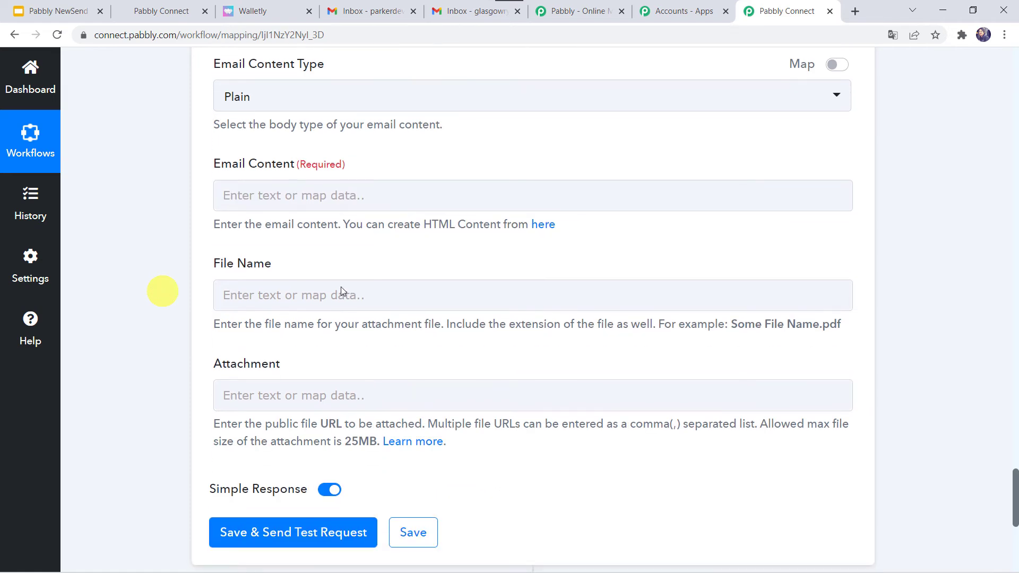
left_click(275, 199)
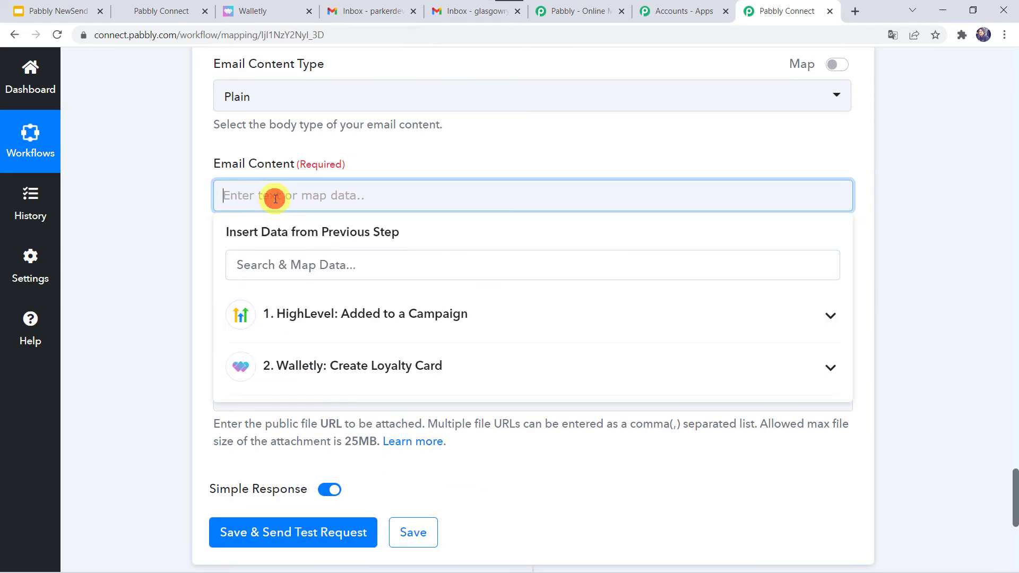
type("Hello")
left_click(312, 334)
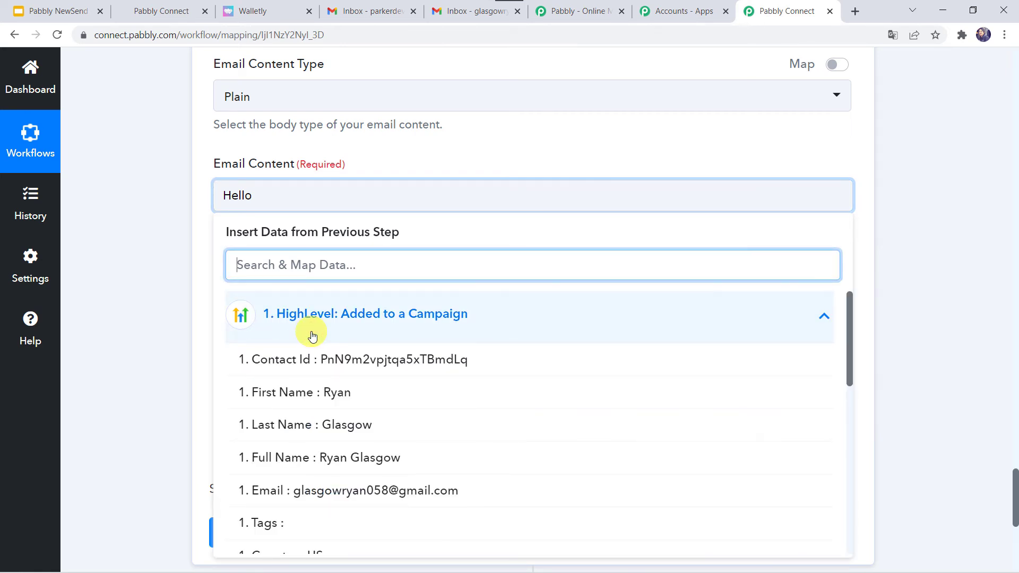
type("R")
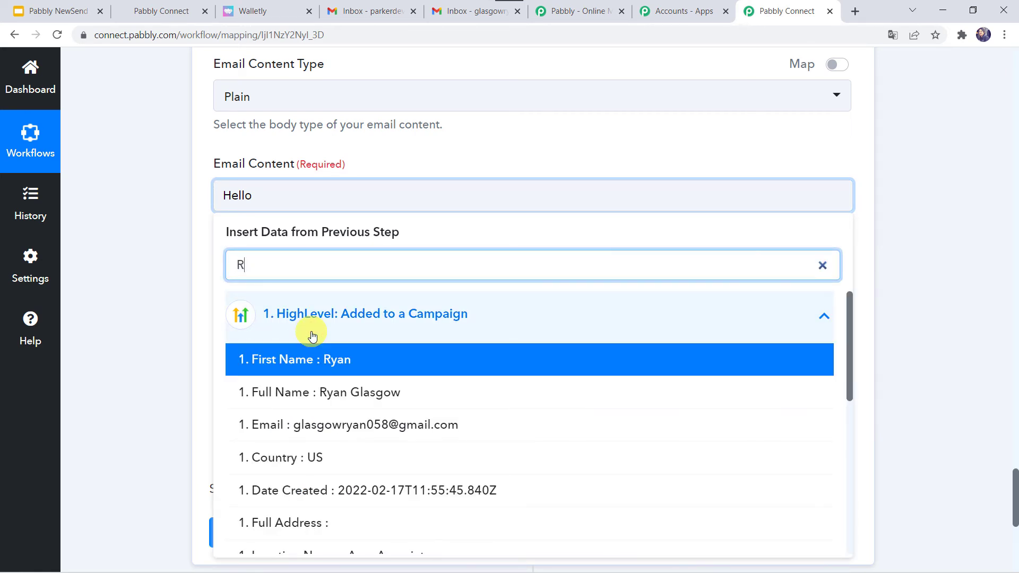
left_click(328, 392)
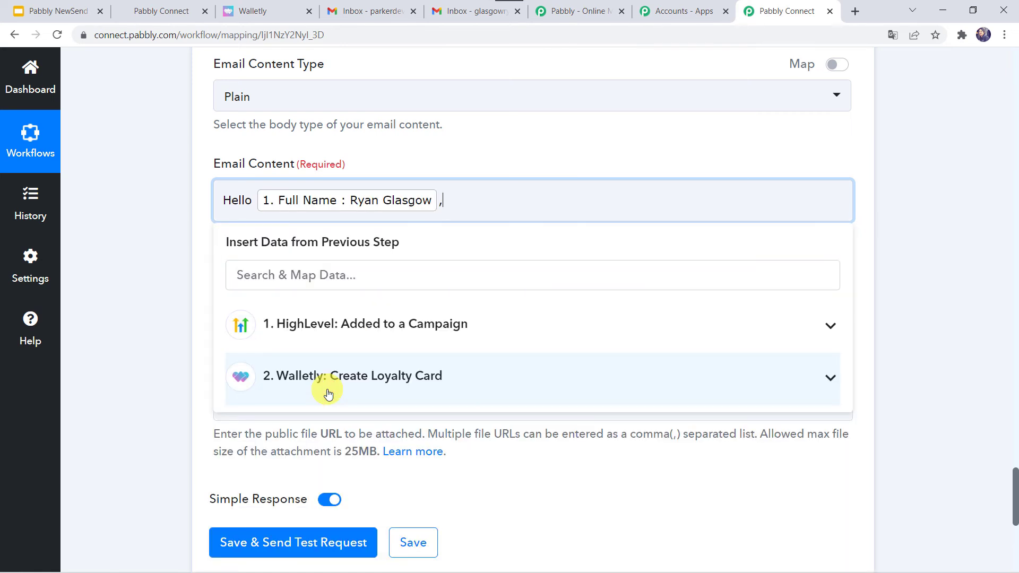
type(",")
key("Return")
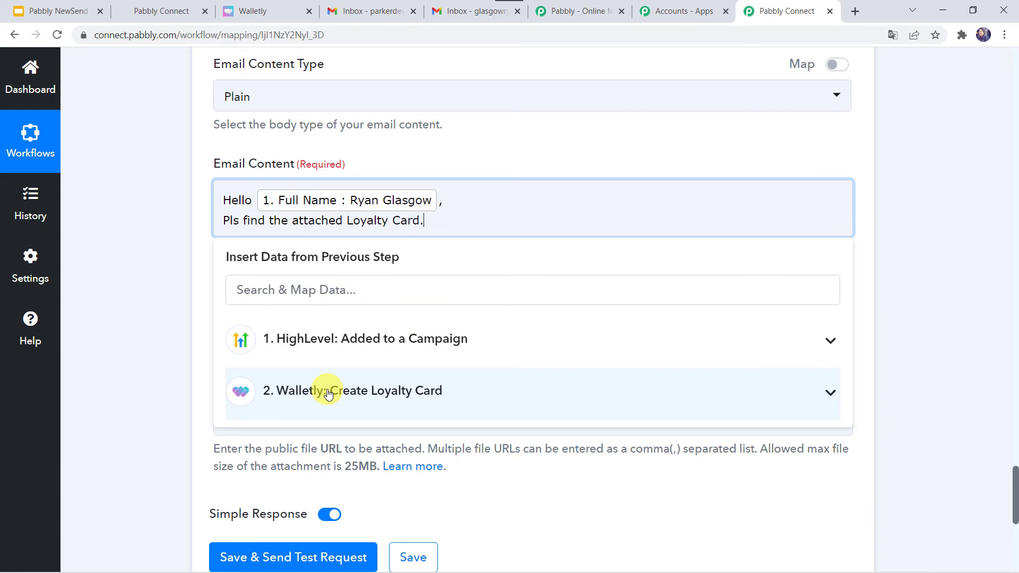
key("Return")
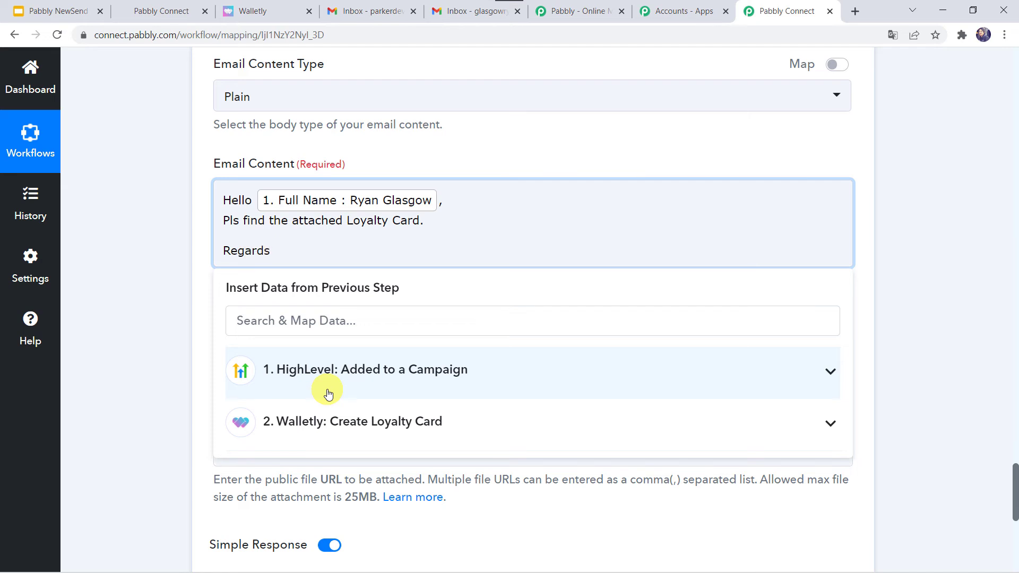
- Complete the sign-off as "Regards," and "GoHighLevel.", and insert the mapped Walletly Data LoyaltyCard Url after "Pls find the attached Loyalty Card:" in the Email Content
key("Return")
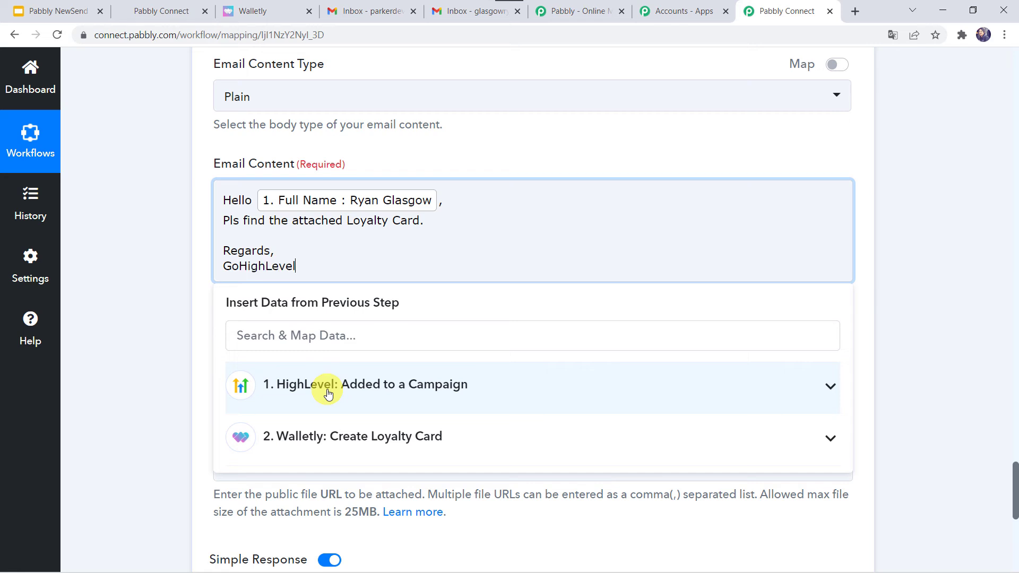
scroll(448, 284, "up", 1)
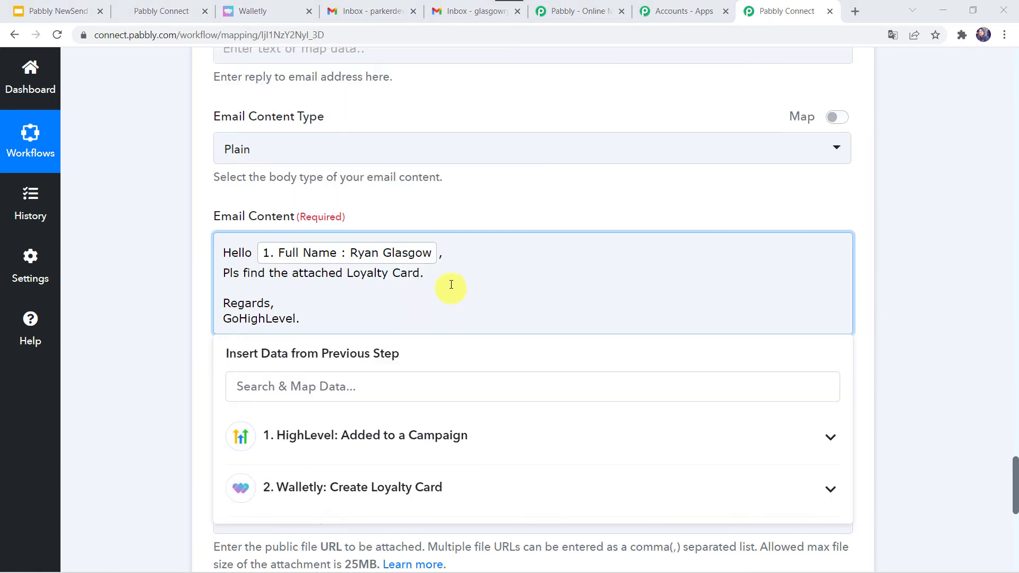
left_click(427, 273)
key("Delete")
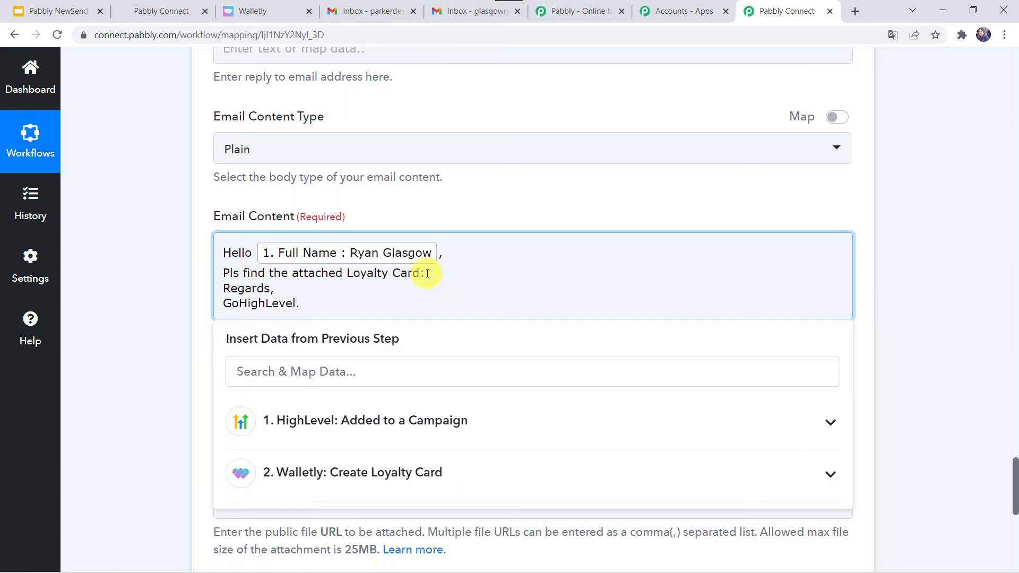
left_click(275, 473)
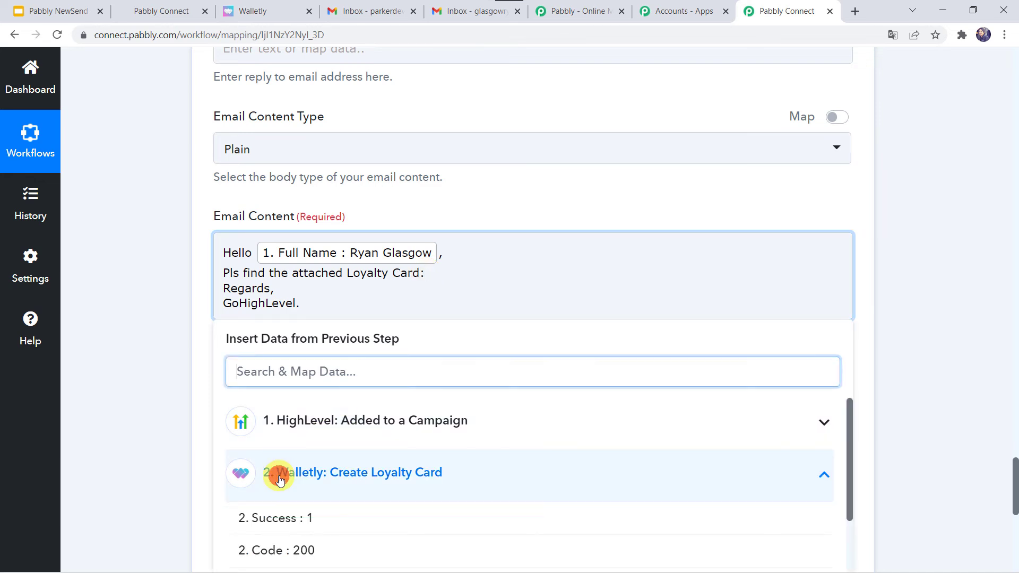
scroll(125, 399, "down", 3)
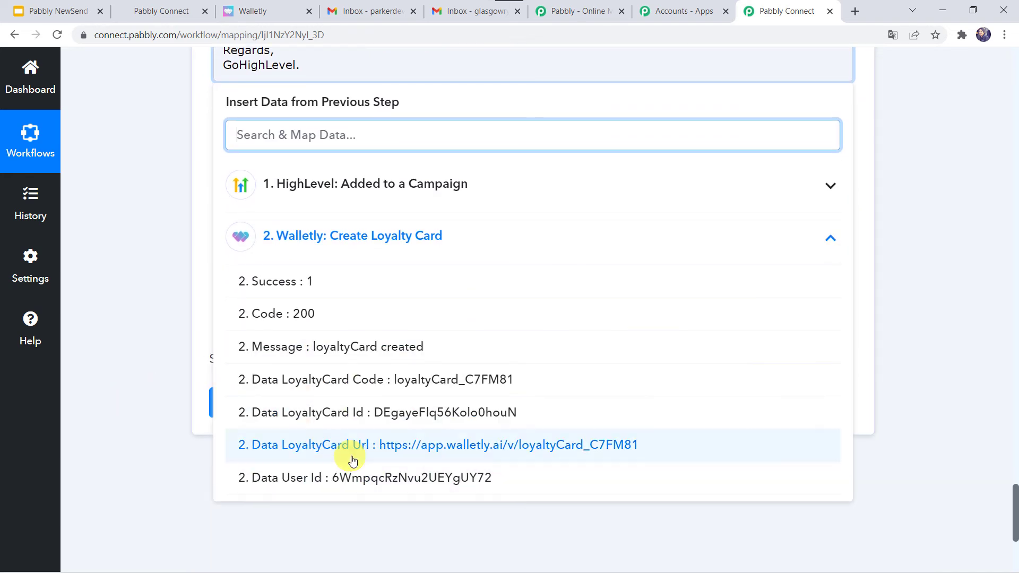
left_click(336, 458)
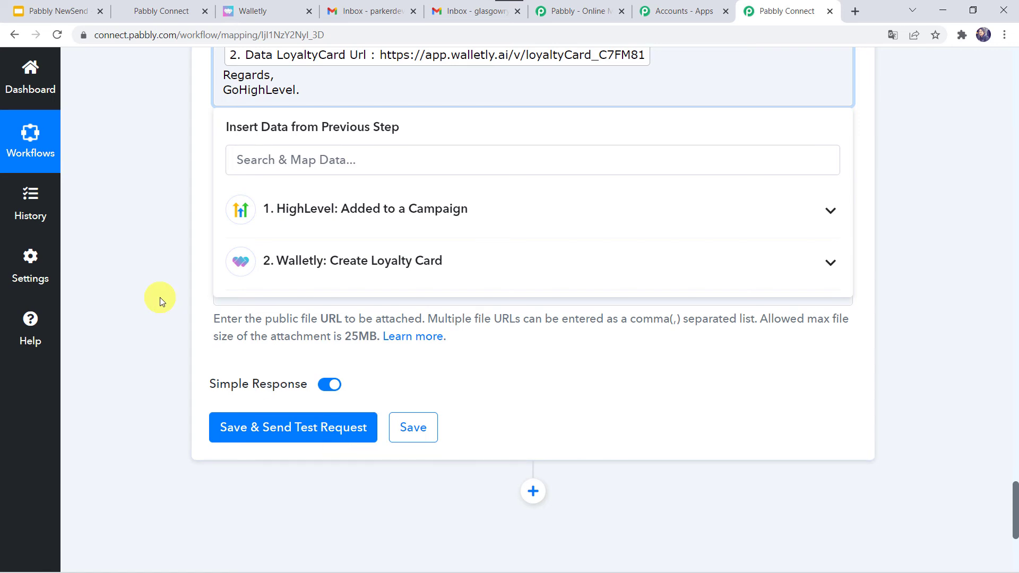
- Add blank lines after the greeting and between the loyalty card URL and the sign-off in the Email Content
scroll(160, 297, "up", 2)
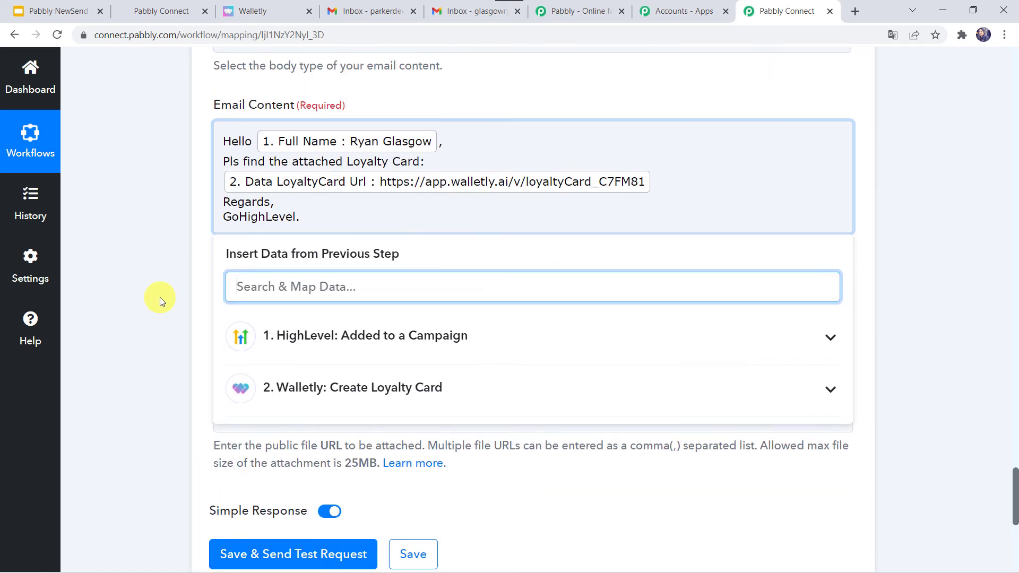
left_click(669, 174)
type(".")
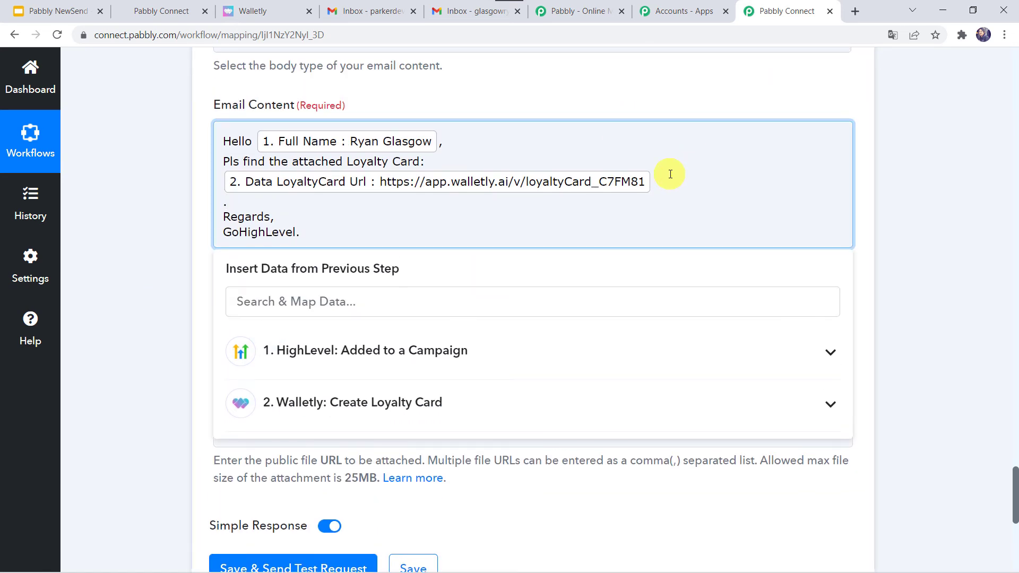
key("Return")
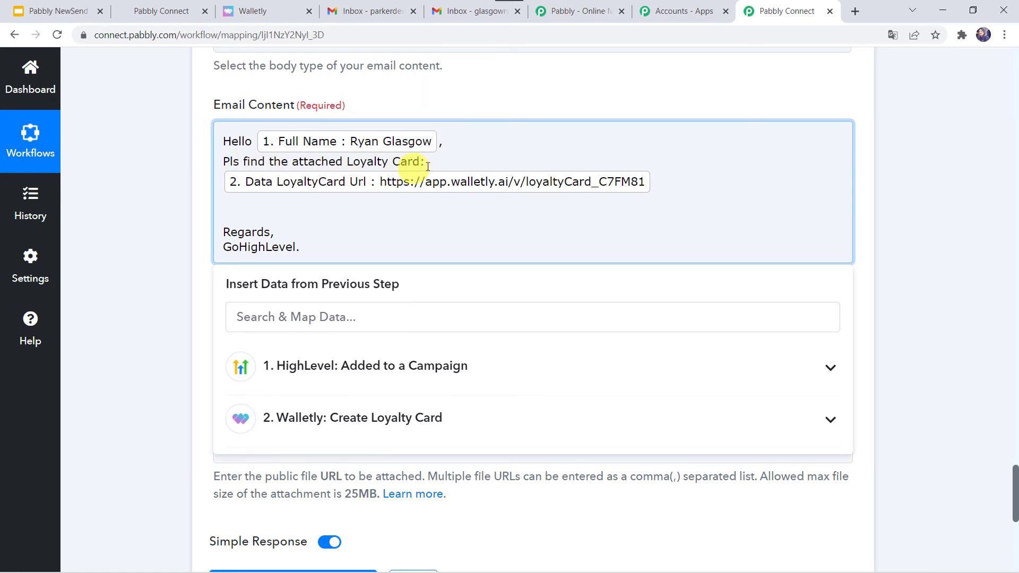
left_click(447, 148)
key("Return")
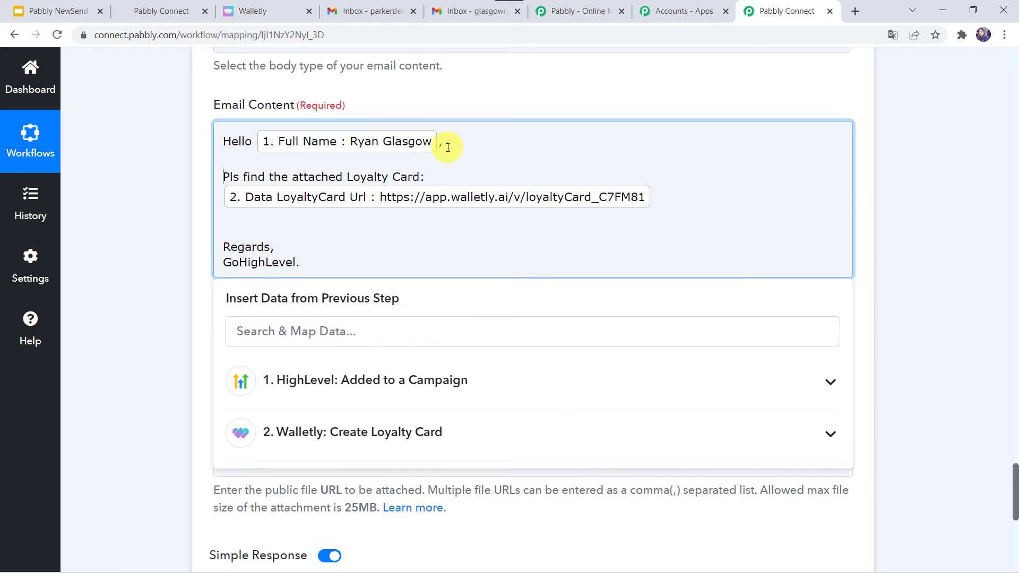
left_click(179, 295)
- Leave File Name and Attachment empty, then save the Gmail action and send its test request
scroll(179, 295, "down", 2)
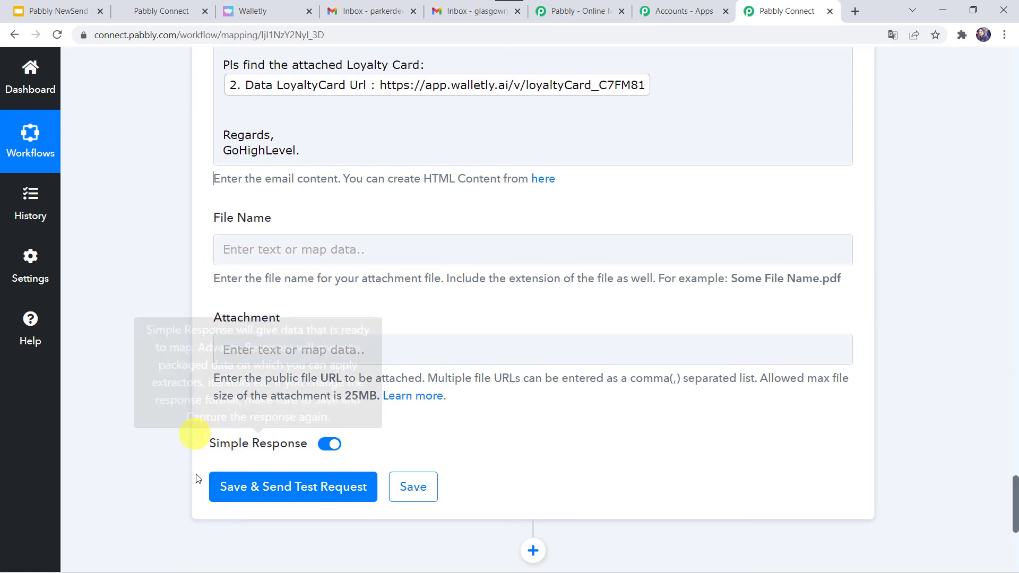
left_click(259, 489)
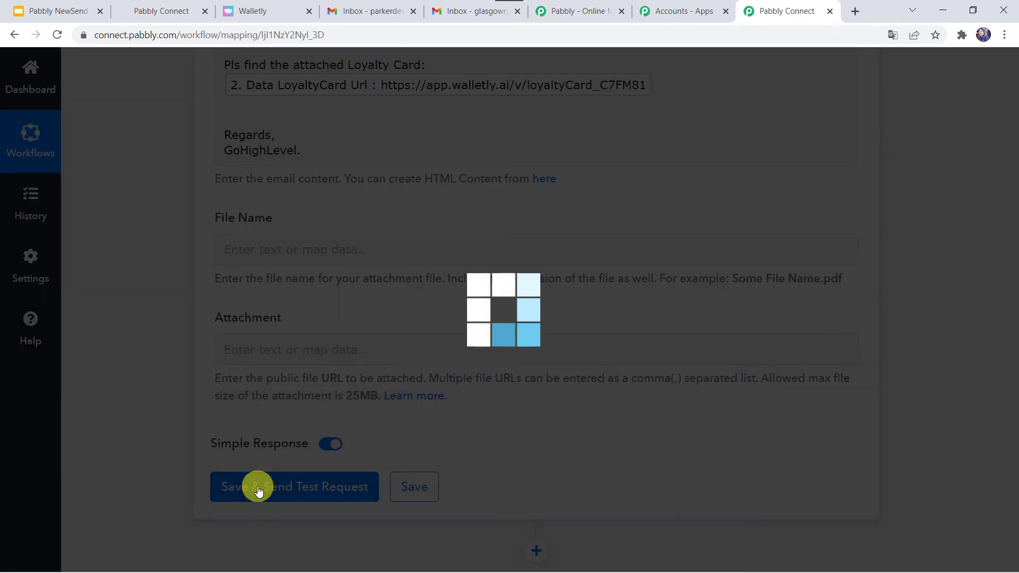
scroll(386, 428, "down", 5)
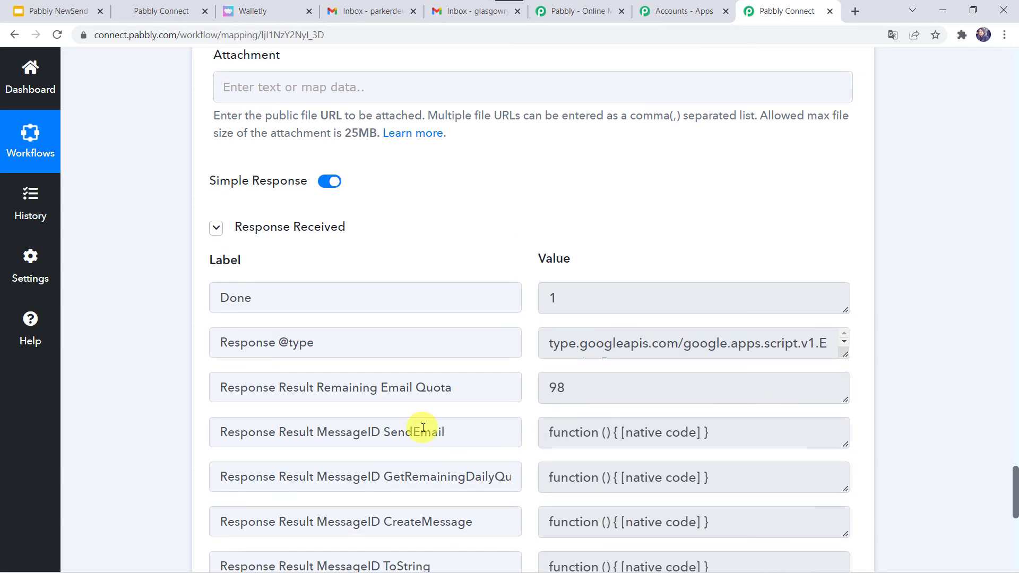
- Switch to the test recipient's Gmail inbox, open the Loyalty Card email and follow its Walletly card link
left_click(459, 13)
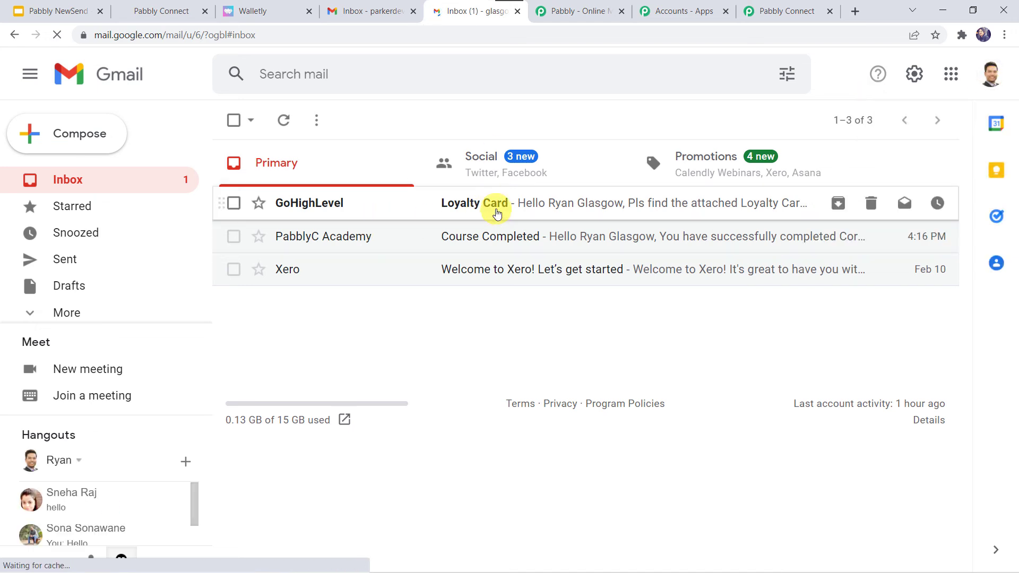
left_click(351, 202)
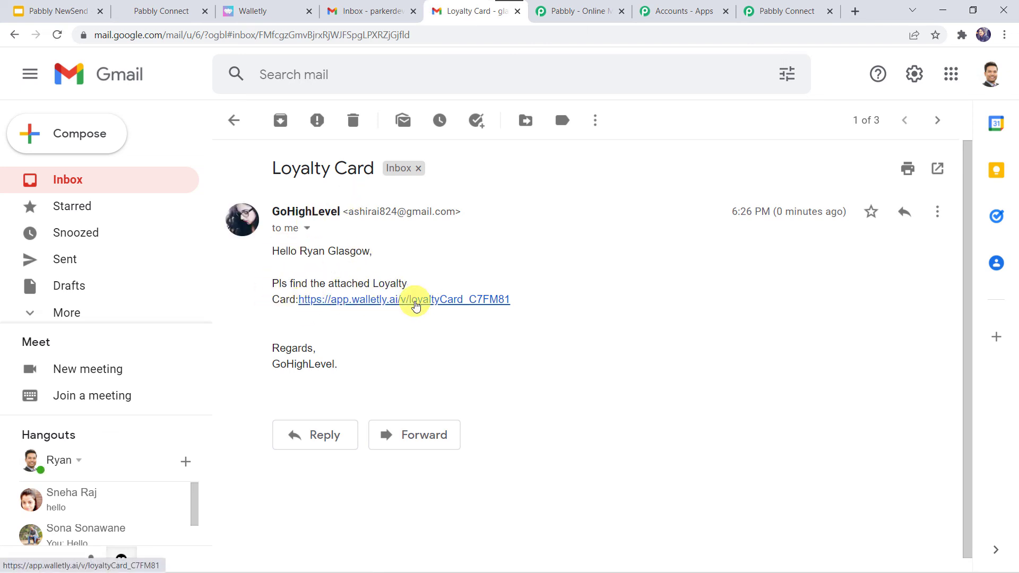
left_click(415, 304)
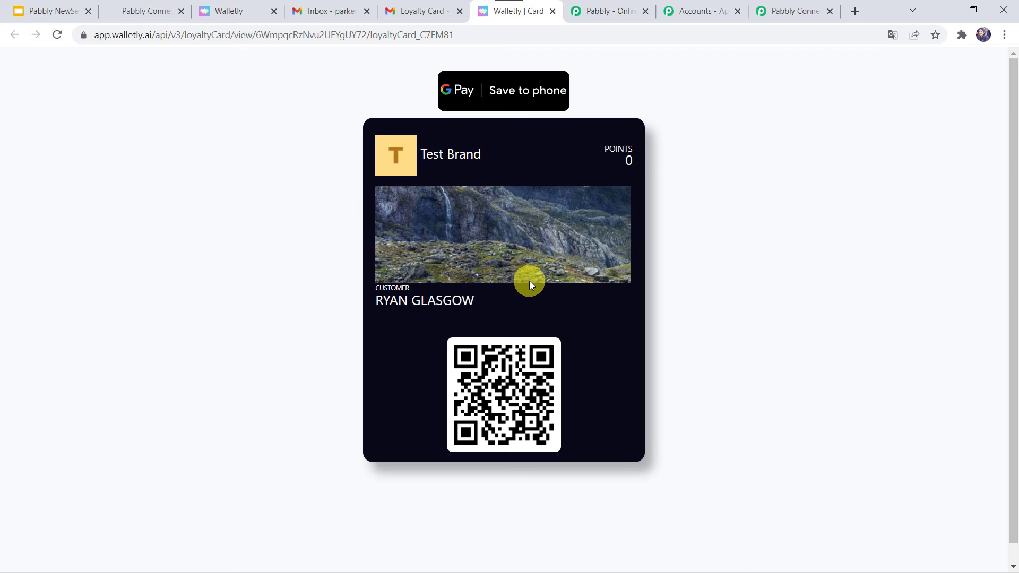
- Switch back to the Pabbly Connect workflow and save the Gmail Send Email action
left_click(789, 11)
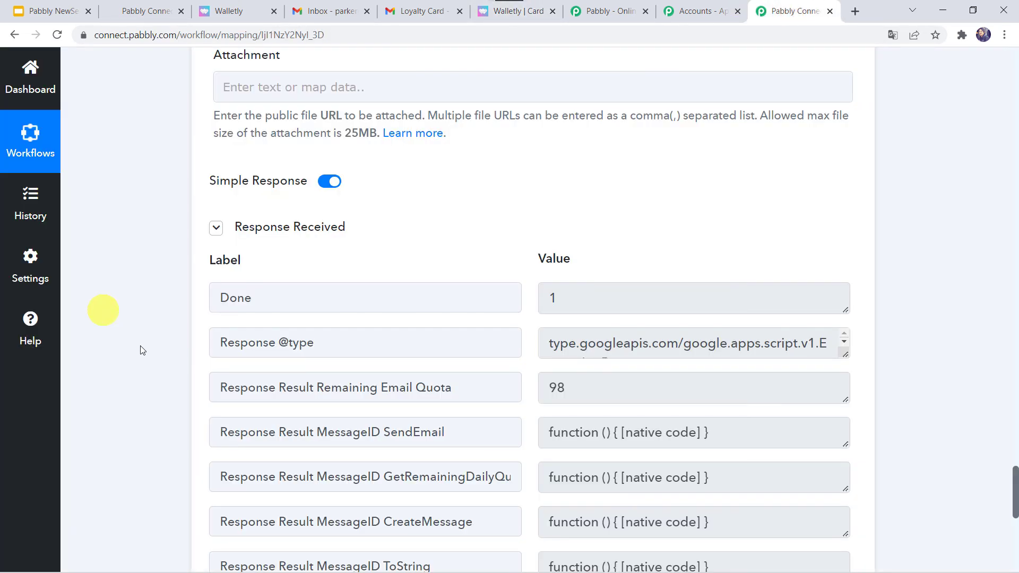
scroll(140, 345, "down", 5)
left_click(425, 358)
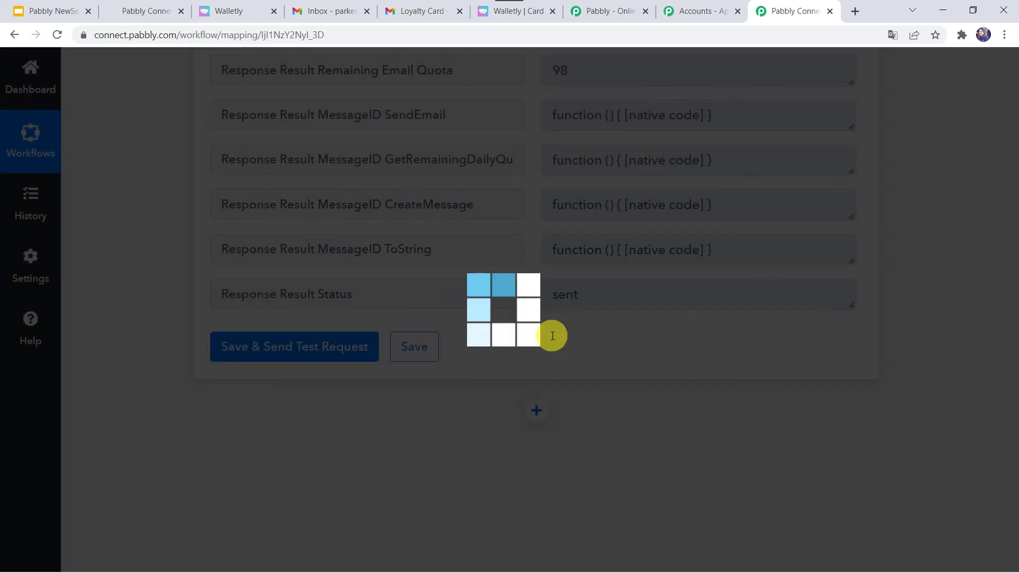
scroll(181, 212, "up", 2)
scroll(180, 210, "up", 1)
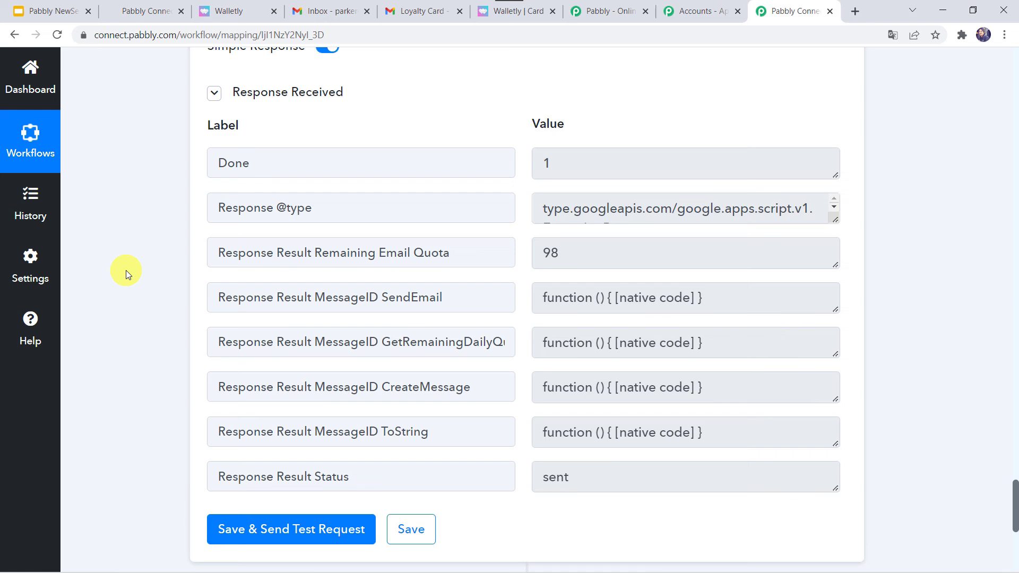
- In HighLevel, add the second listed contact to the Shoffy Shop campaign with Add all at once and "Card" as the action description
left_click(154, 16)
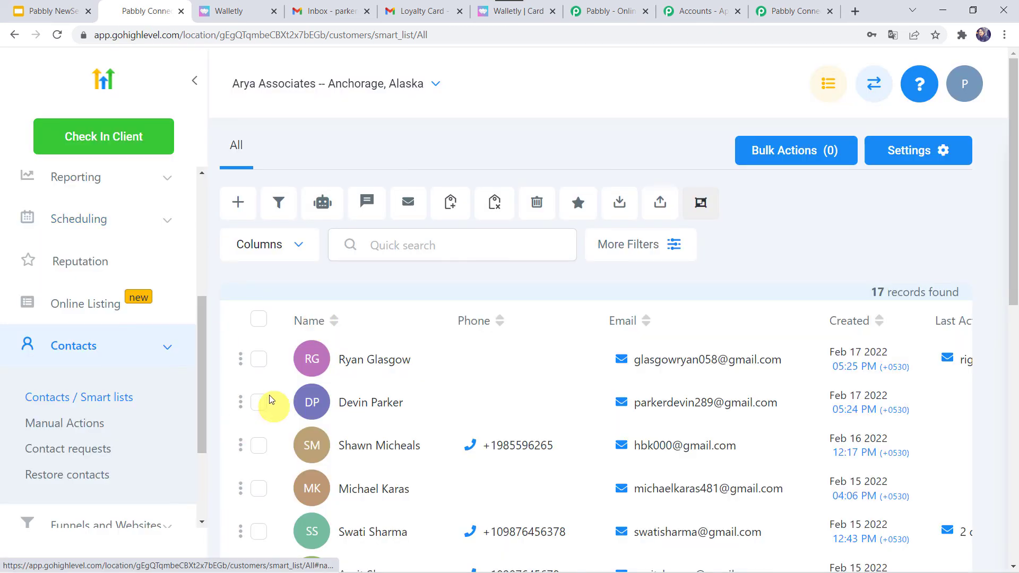
left_click(260, 405)
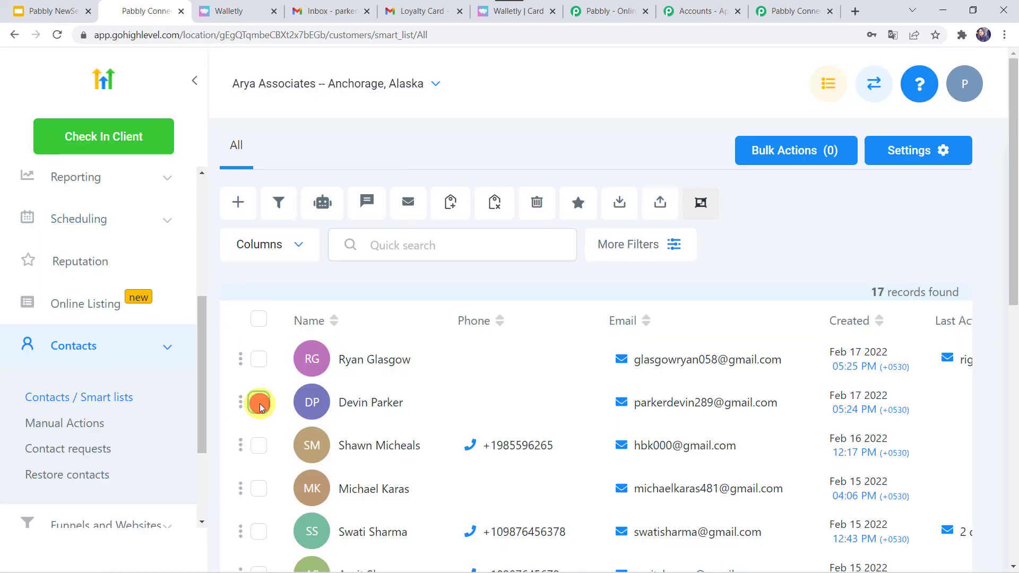
left_click(321, 206)
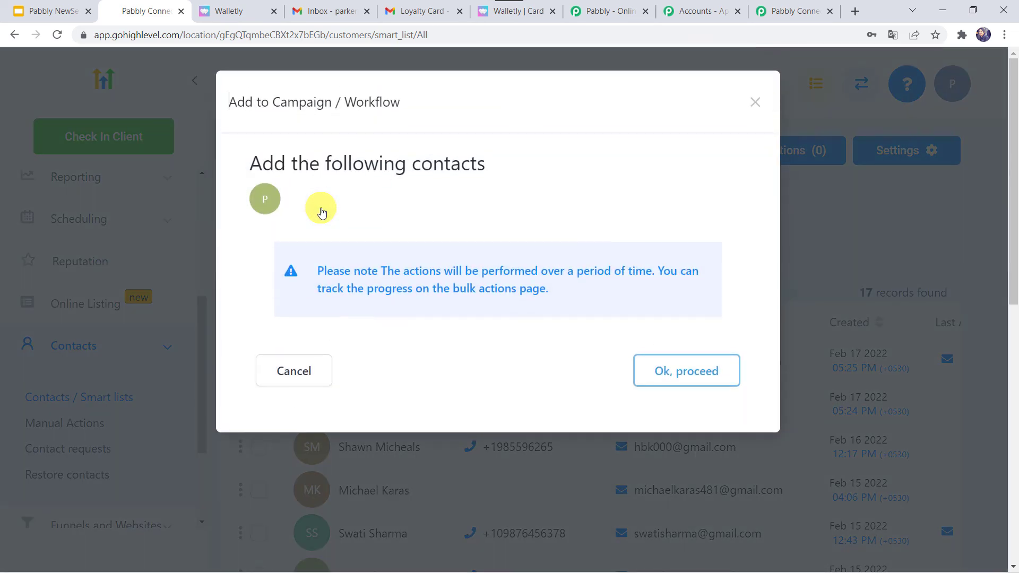
left_click(685, 381)
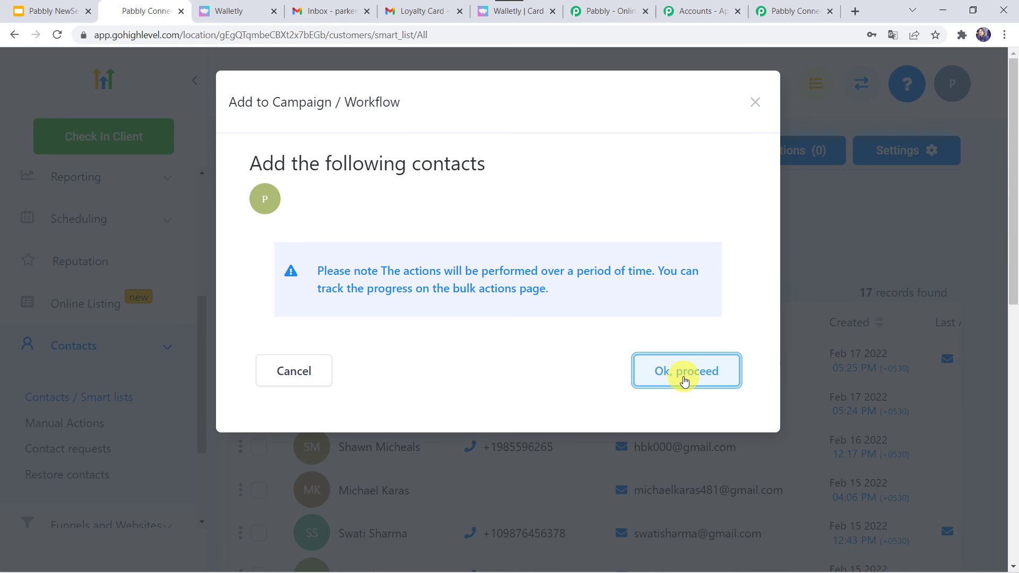
left_click(294, 285)
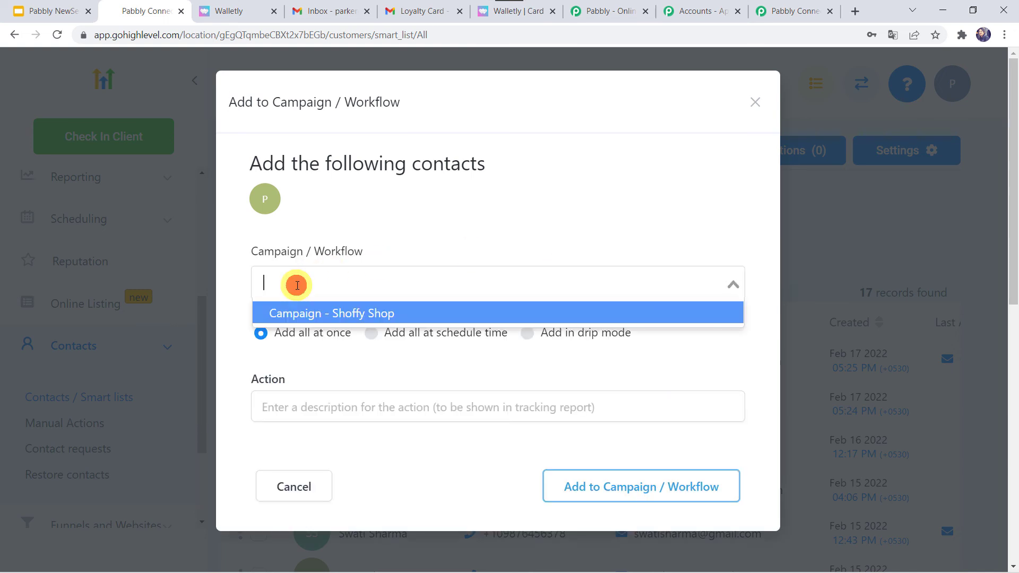
left_click(356, 320)
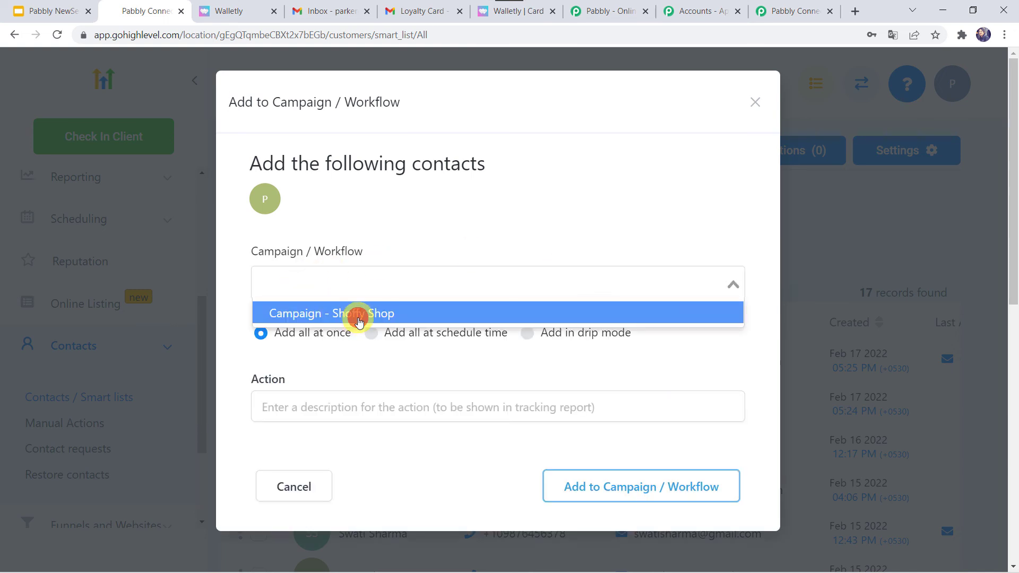
left_click(302, 408)
type("Card")
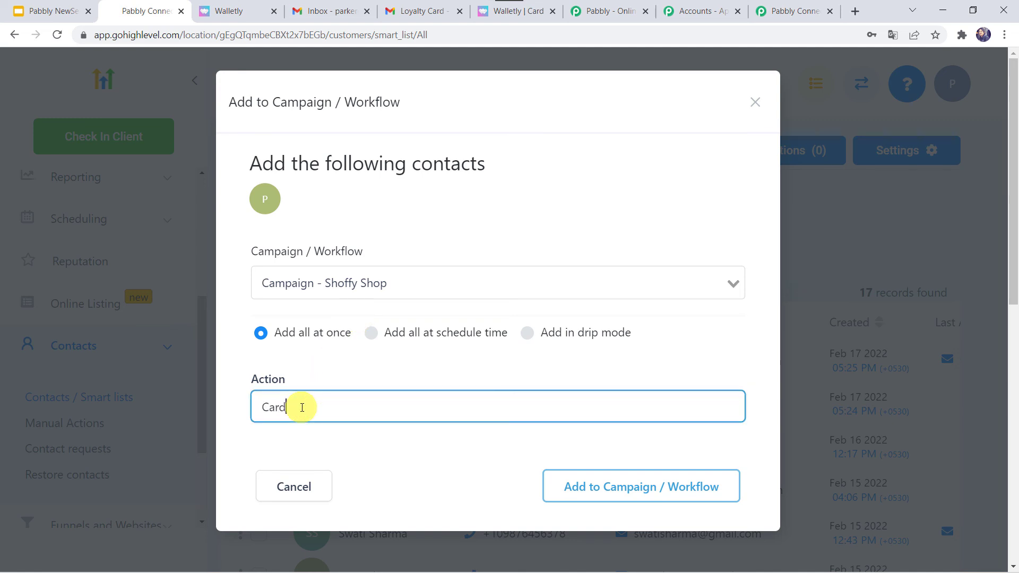
left_click(637, 487)
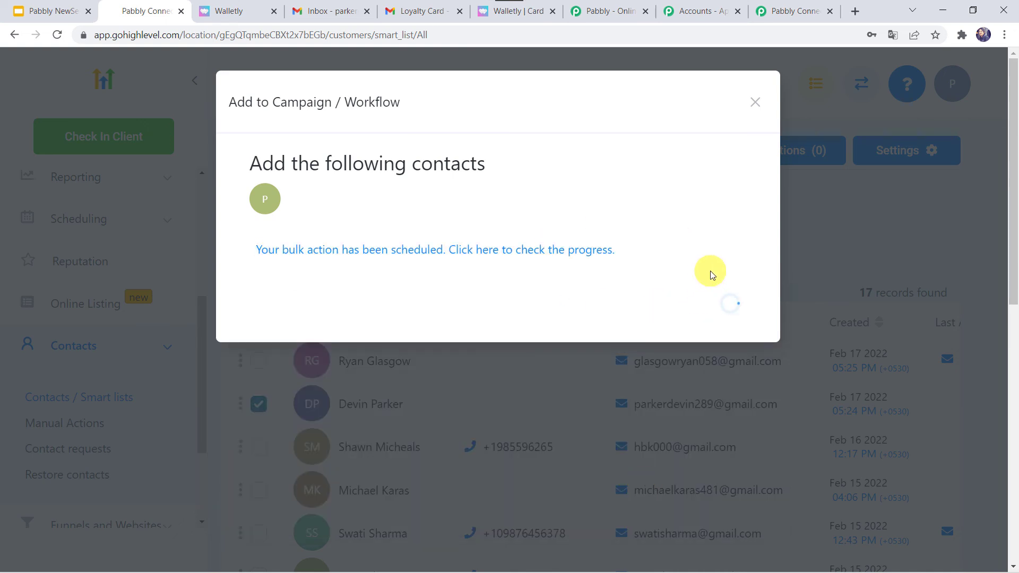
left_click(712, 313)
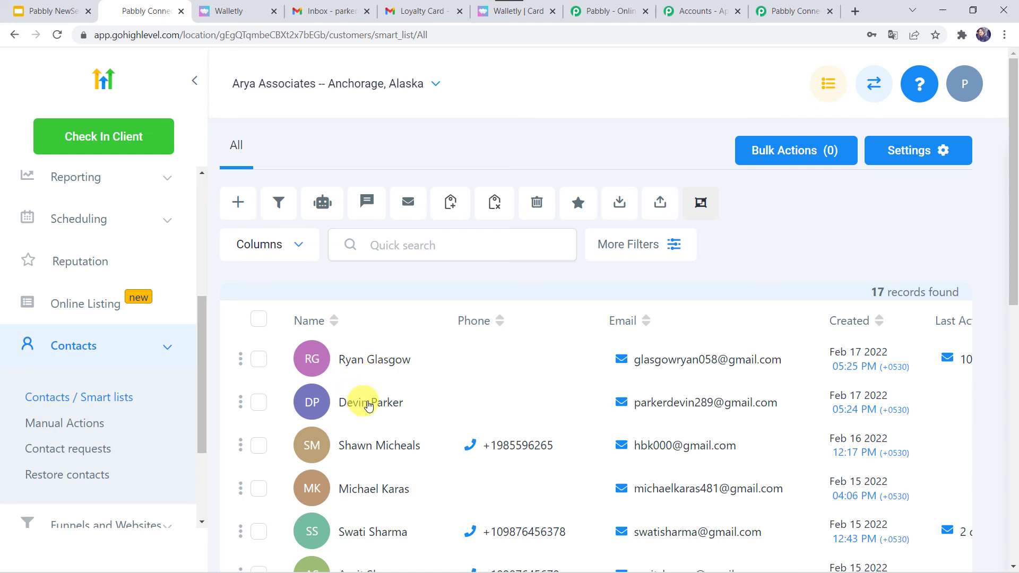
- Switch to the second contact's Gmail inbox, open the Loyalty Card email and follow its Walletly card link
left_click(330, 16)
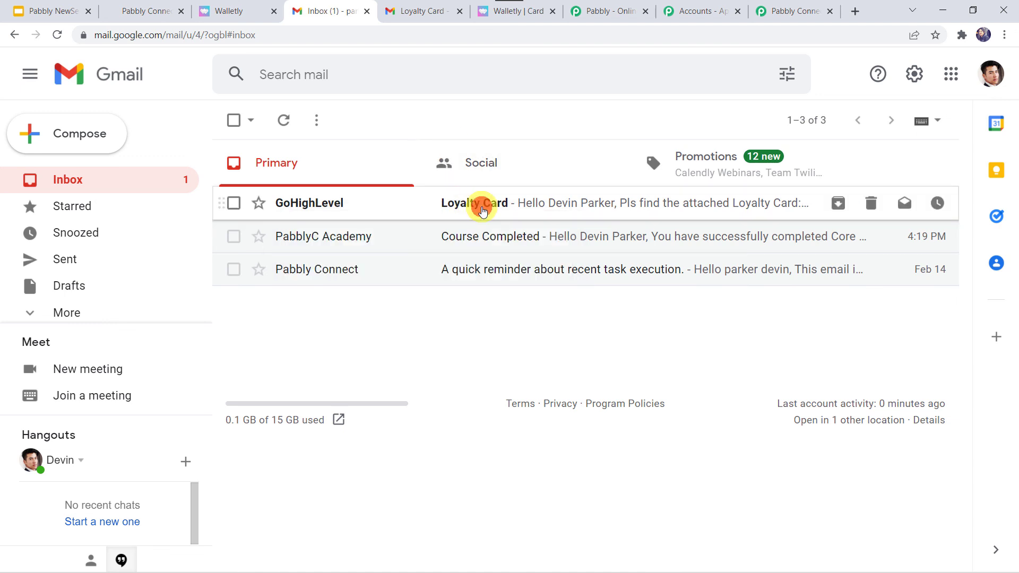
left_click(481, 210)
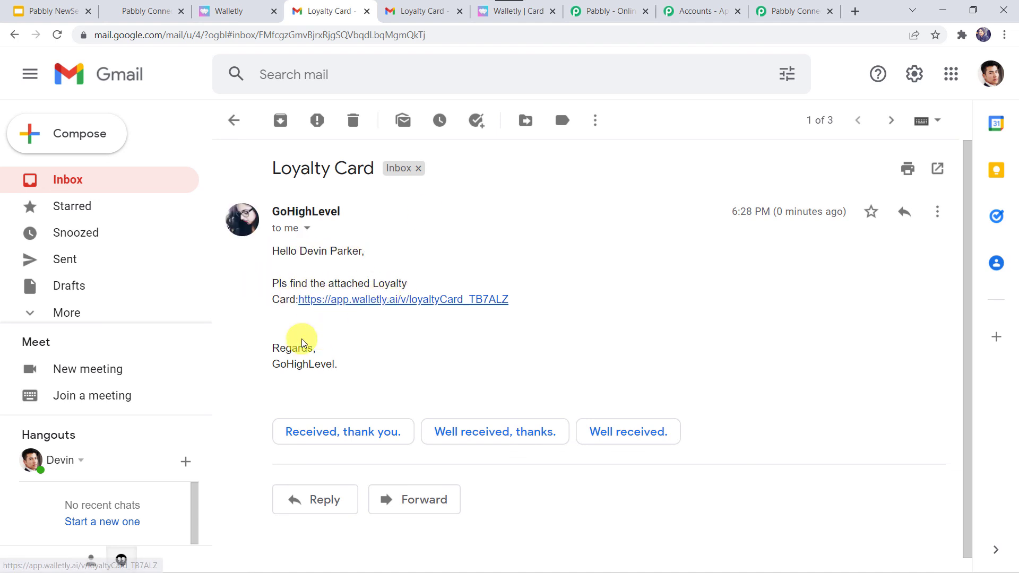
left_click(414, 301)
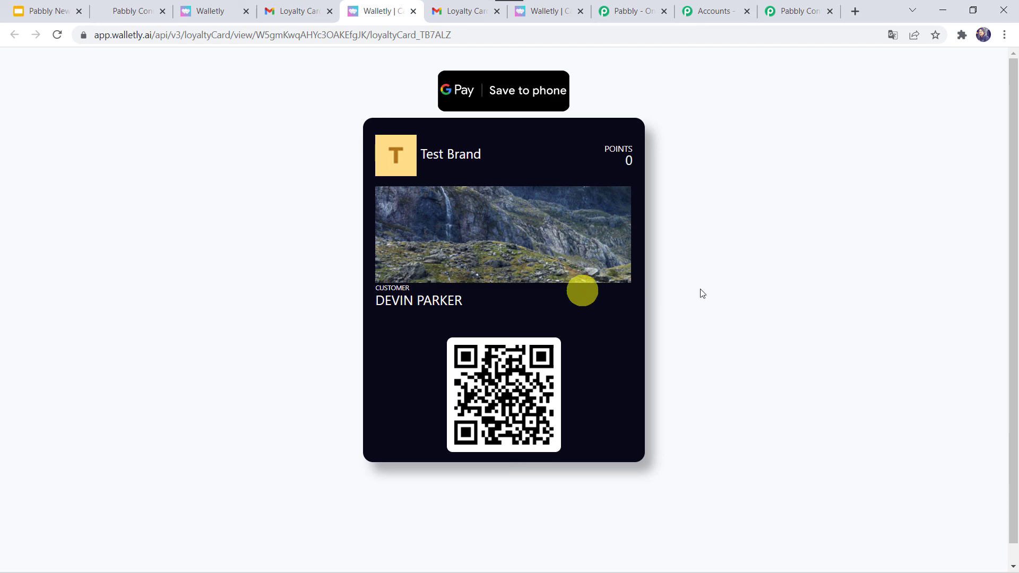
- Switch back to Pabbly Connect, collapse the Gmail, Walletly and HighLevel steps, and review the whole workflow
left_click(804, 15)
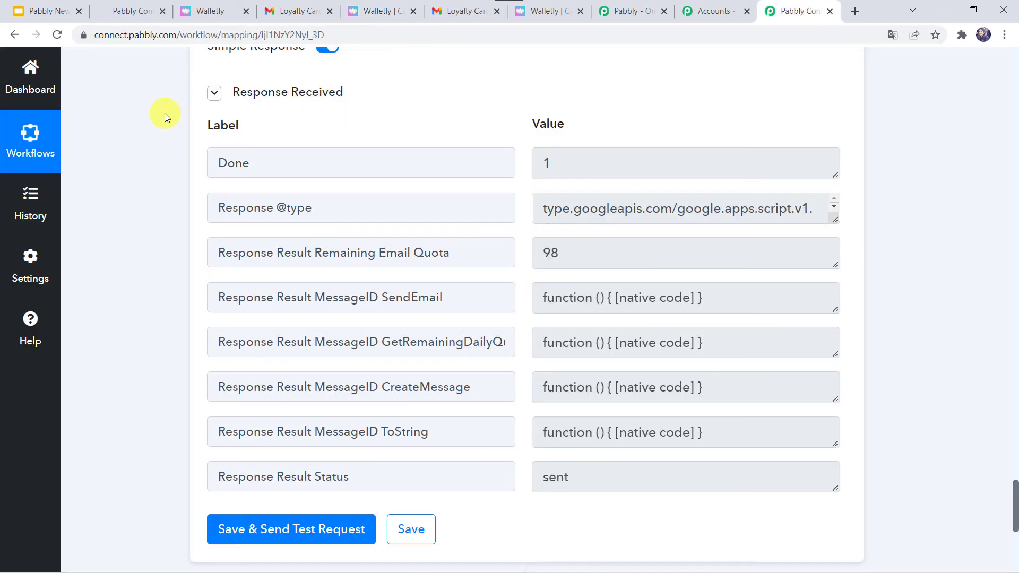
scroll(165, 113, "up", 15)
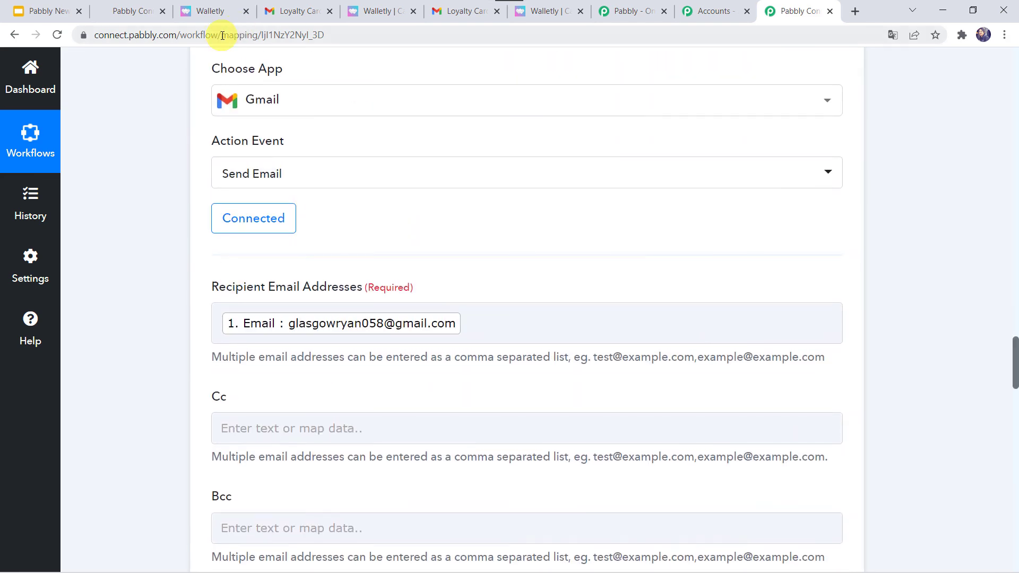
scroll(291, 336, "up", 7)
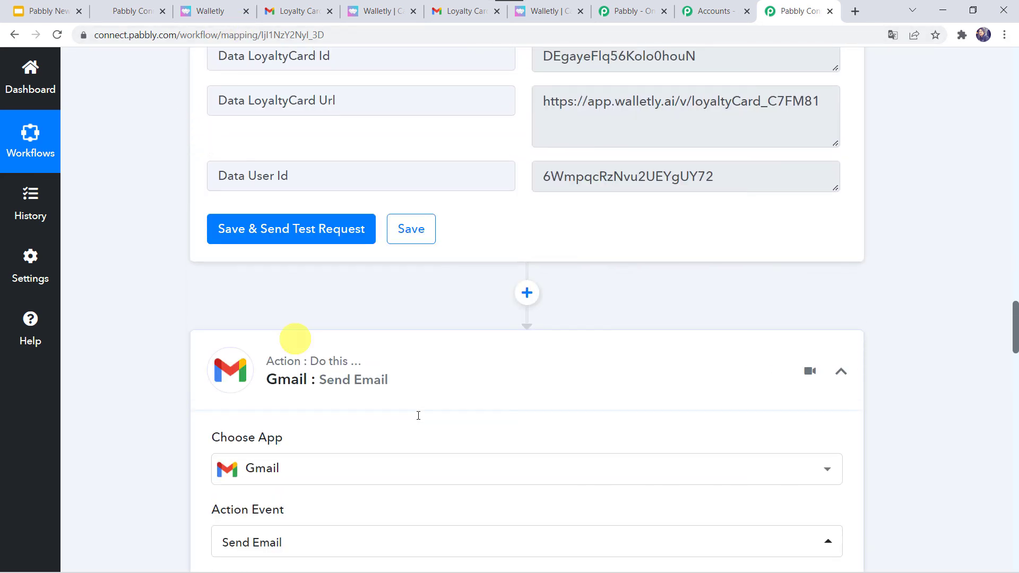
left_click(424, 377)
scroll(424, 377, "up", 20)
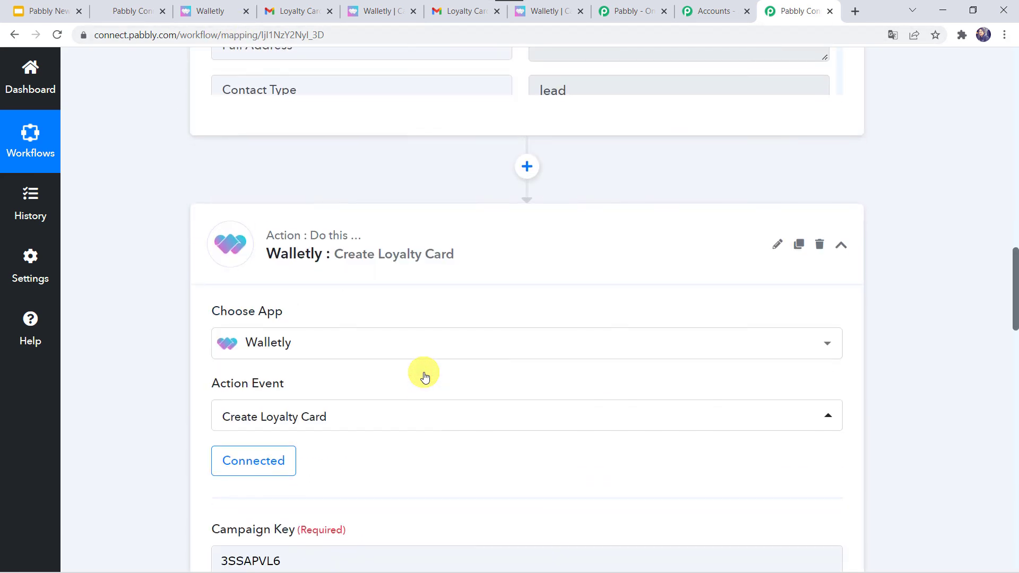
left_click(463, 242)
scroll(457, 249, "up", 20)
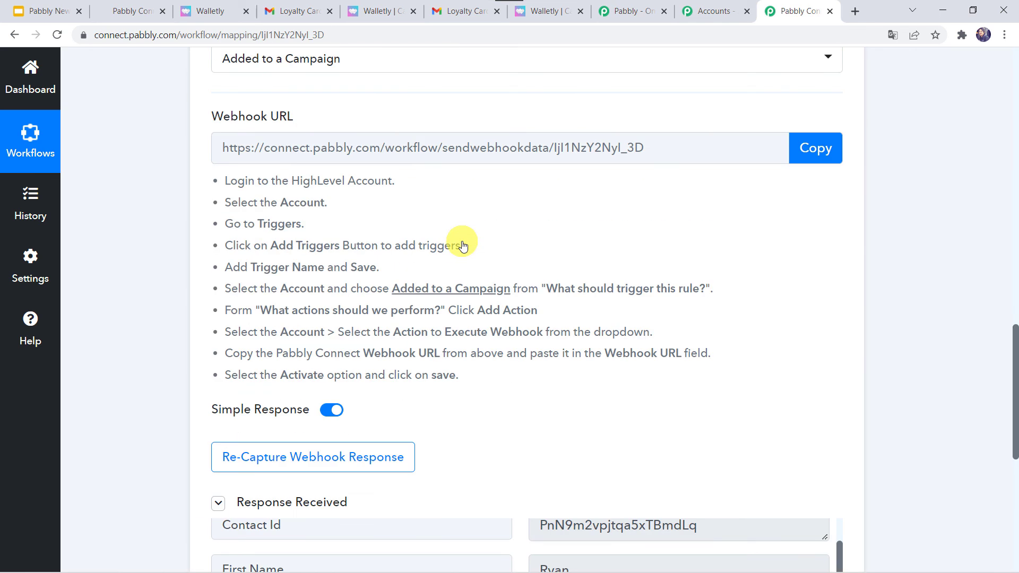
left_click(452, 256)
scroll(416, 330, "down", 1)
scroll(387, 273, "up", 2)
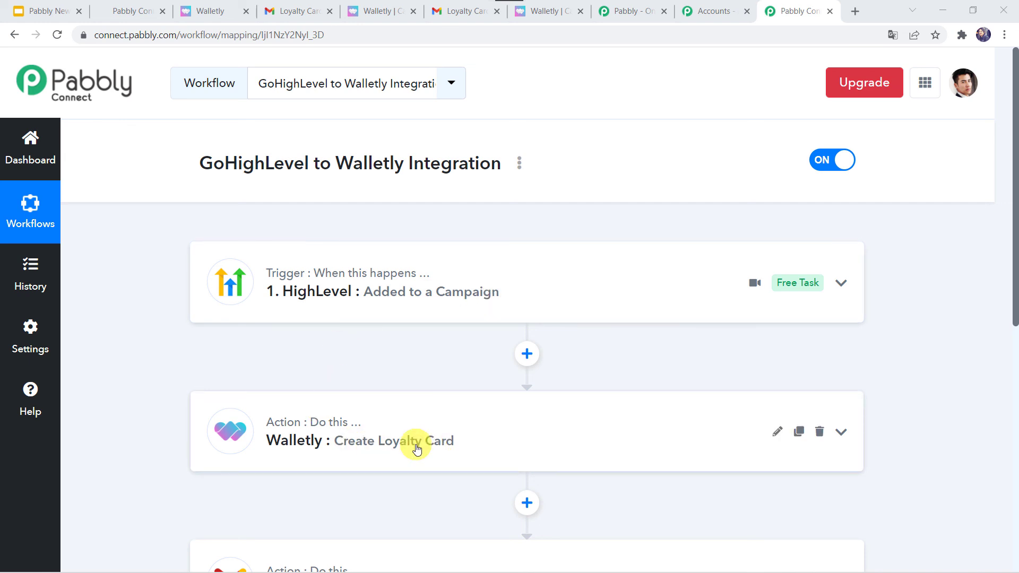
scroll(416, 448, "down", 2)
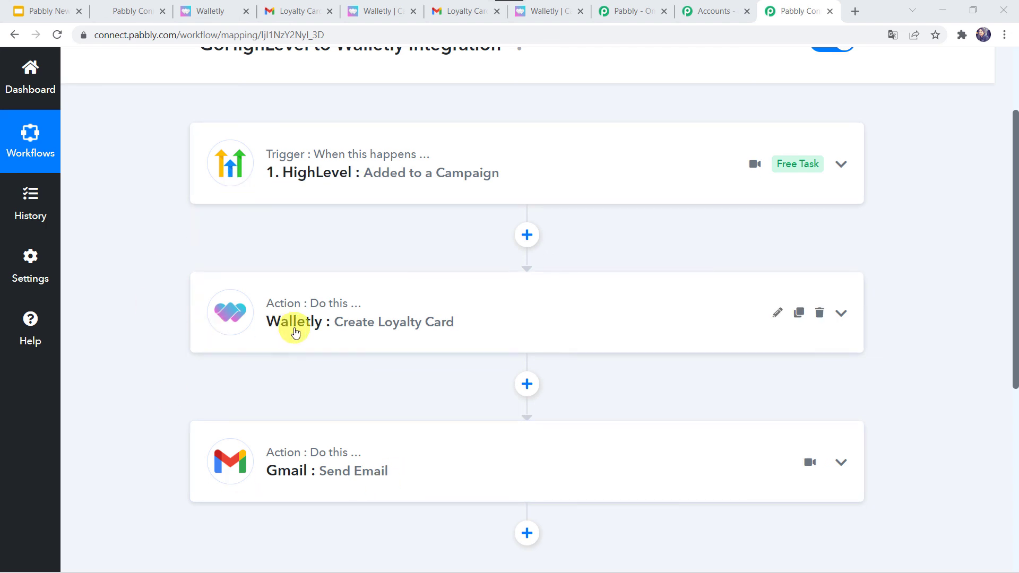
scroll(317, 463, "up", 2)
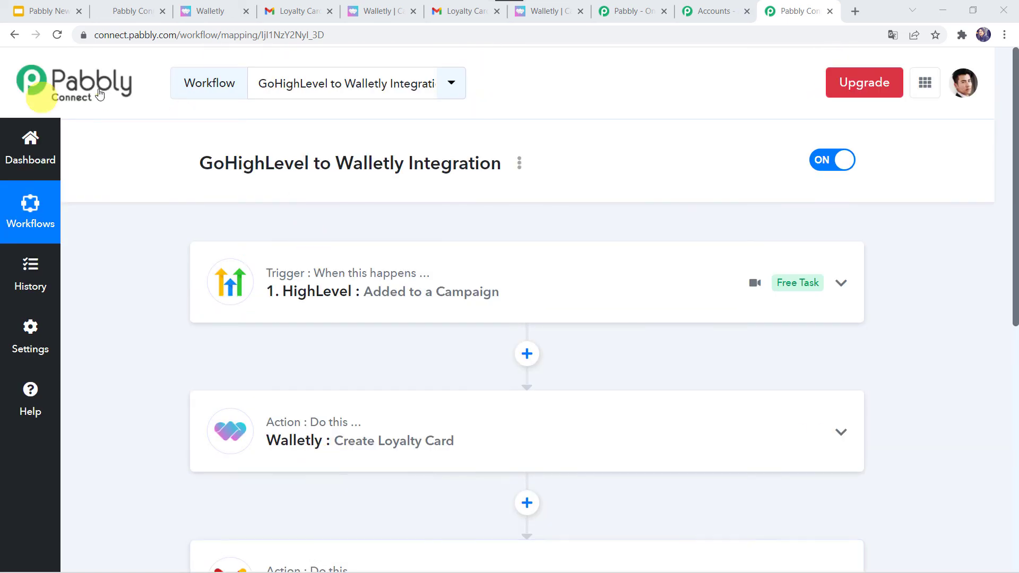